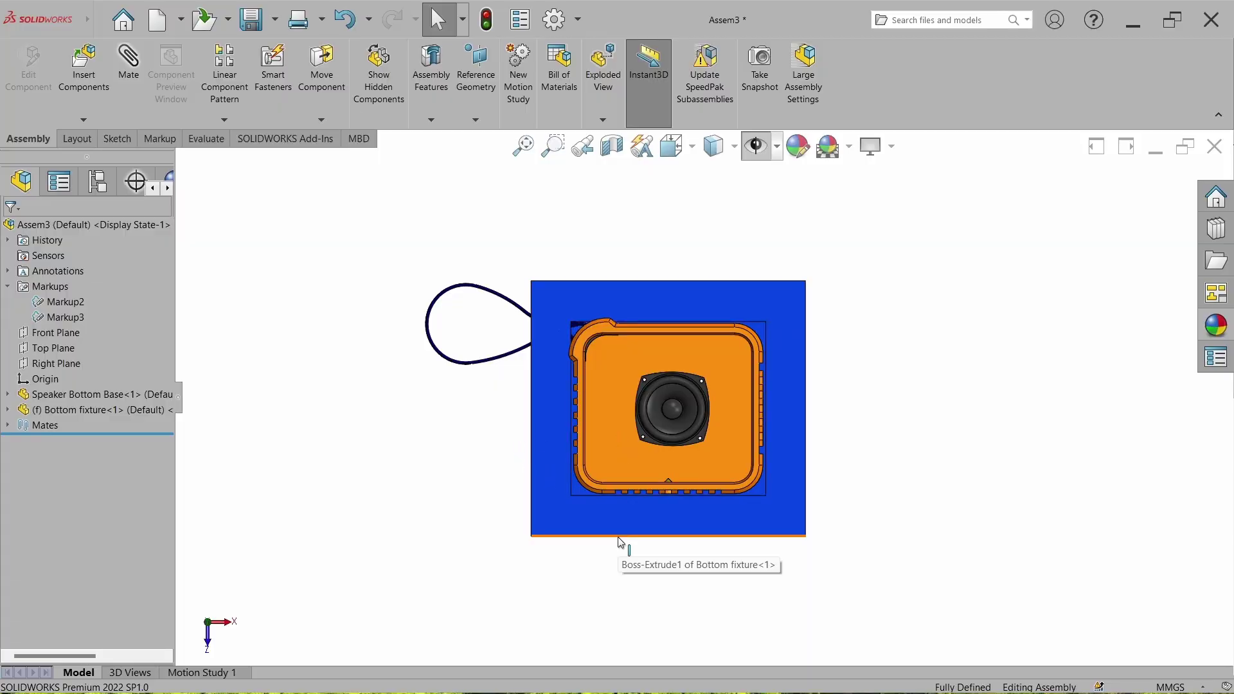
- Outline the fixture's bottom-left corner in red on the assembly markup
{"action": "left_click", "coordinate": [159, 139]}
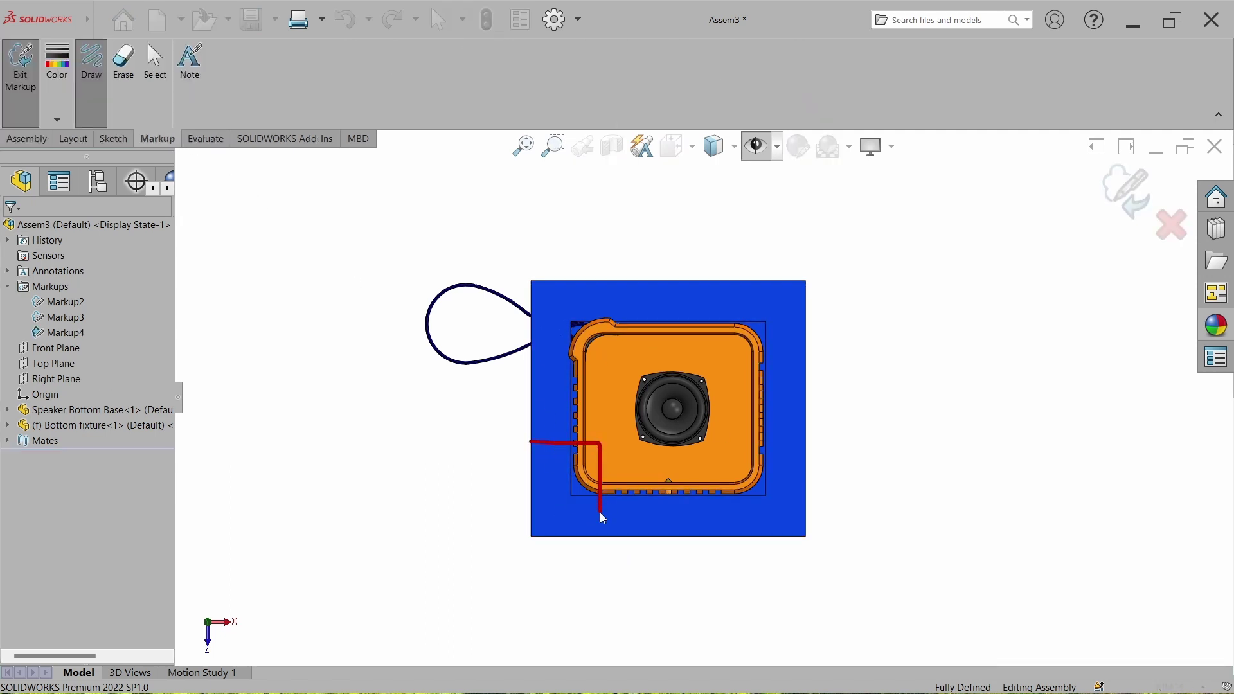
{"action": "left_click_drag", "start_coordinate": [724, 446], "coordinate": [727, 536]}
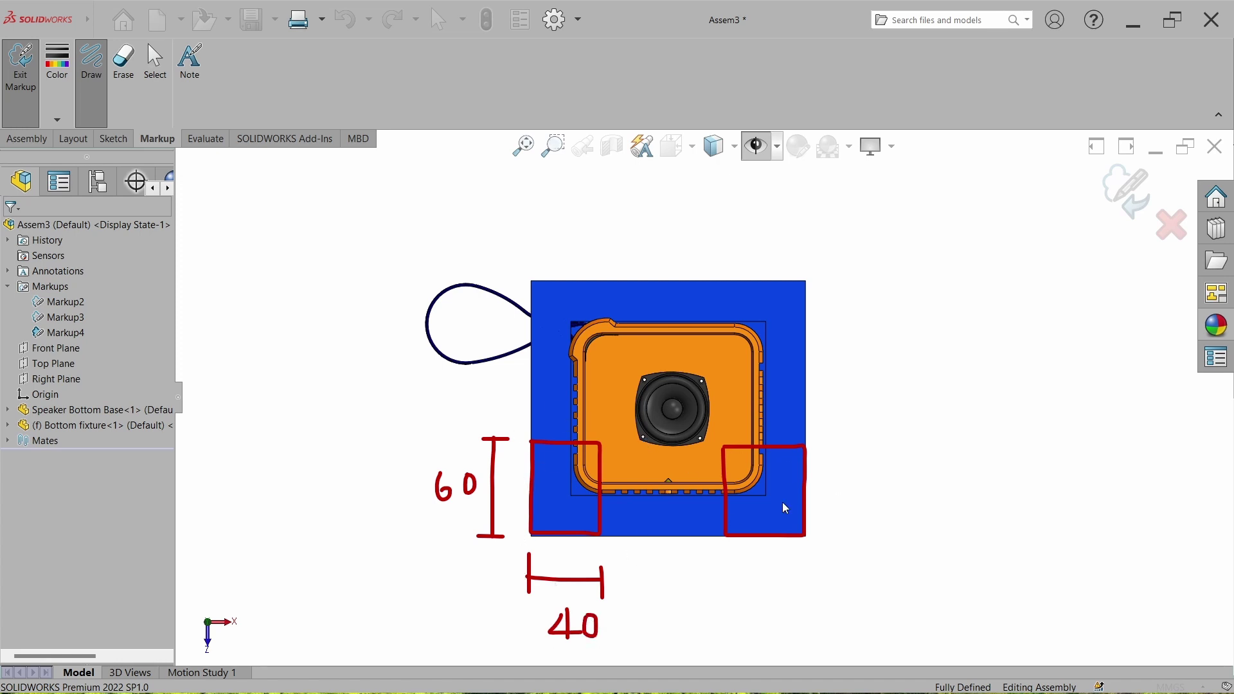
- Open the Bottom fixture as its own part and start a sketch on the pocket floor
{"action": "key", "text": "Escape"}
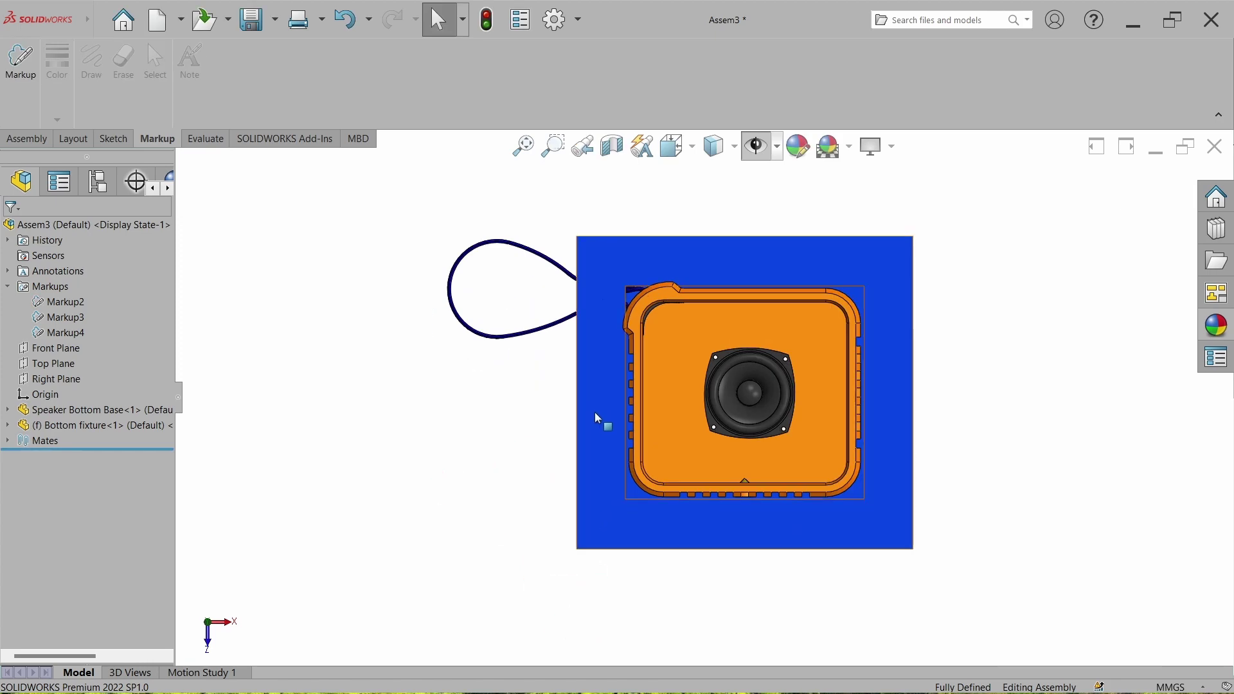
{"action": "left_click", "coordinate": [602, 411]}
{"action": "left_click", "coordinate": [633, 338]}
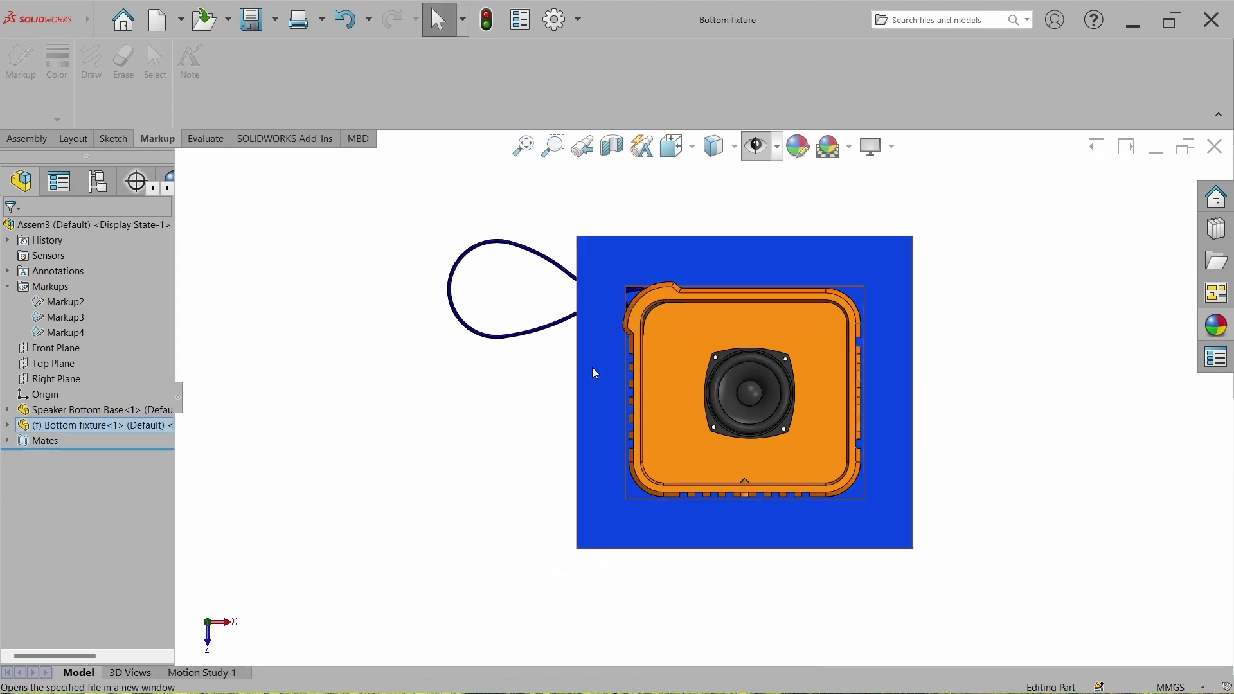
{"action": "left_click", "coordinate": [26, 85]}
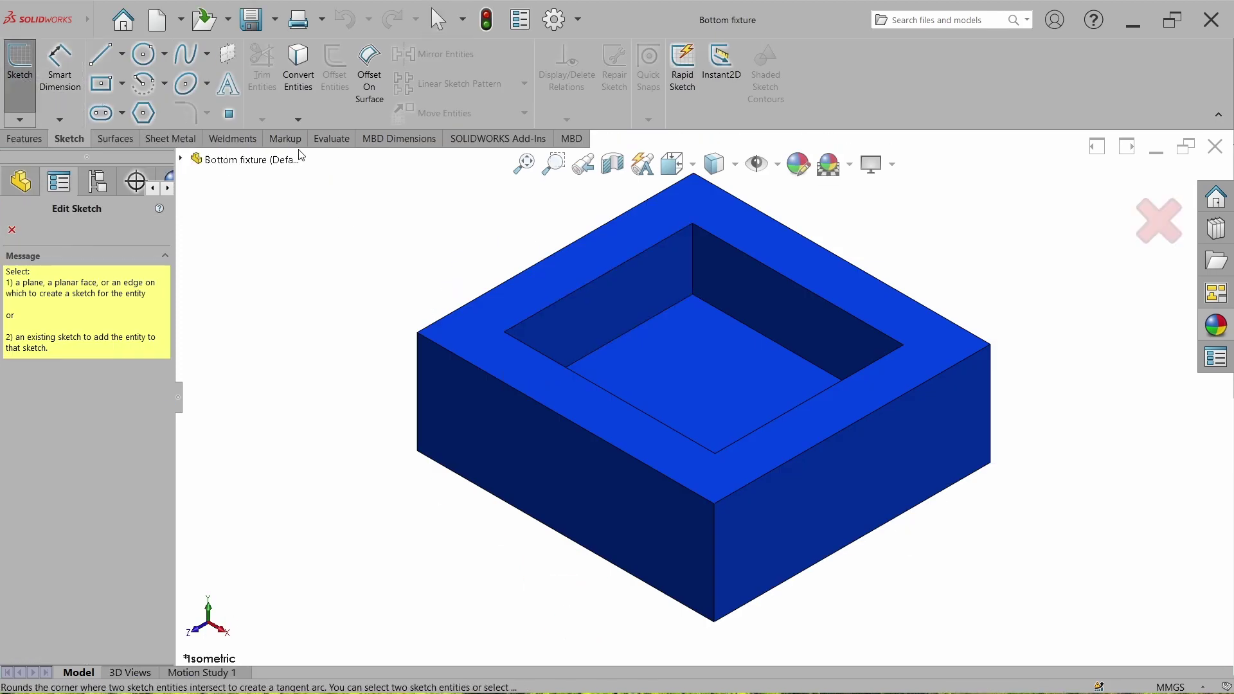
{"action": "left_click", "coordinate": [668, 365]}
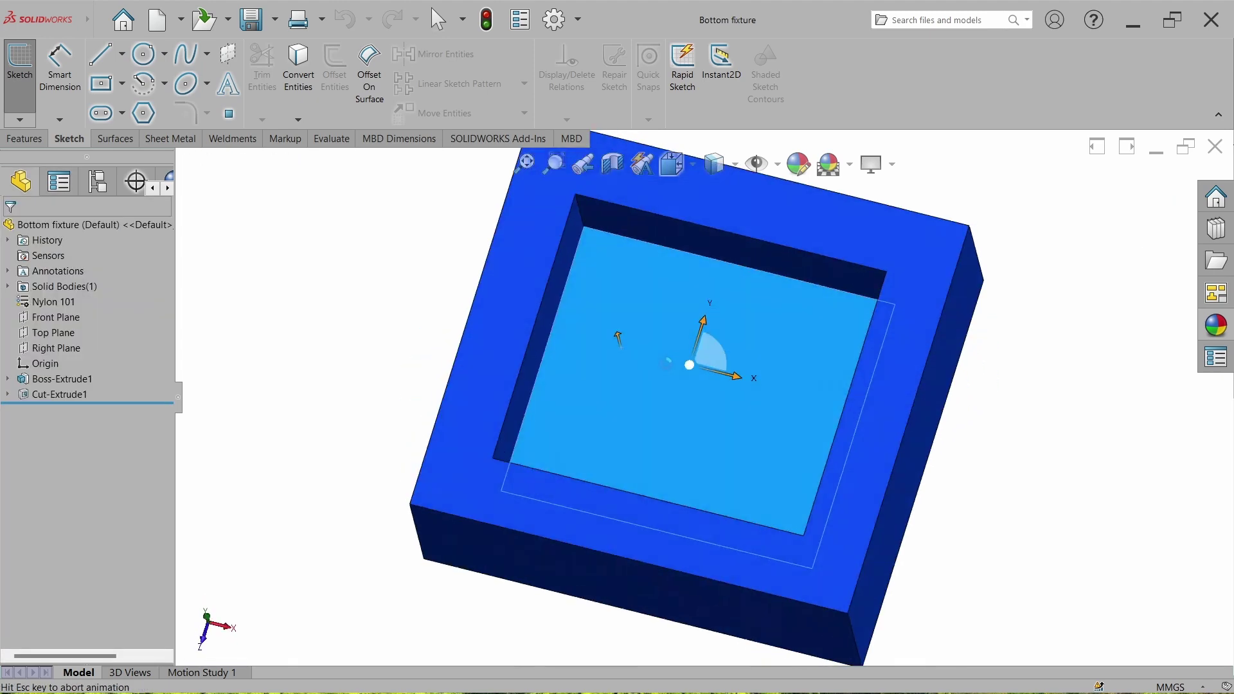
- Draw corner rectangles at the pocket floor's bottom-left and bottom-right corners
{"action": "left_click", "coordinate": [108, 85]}
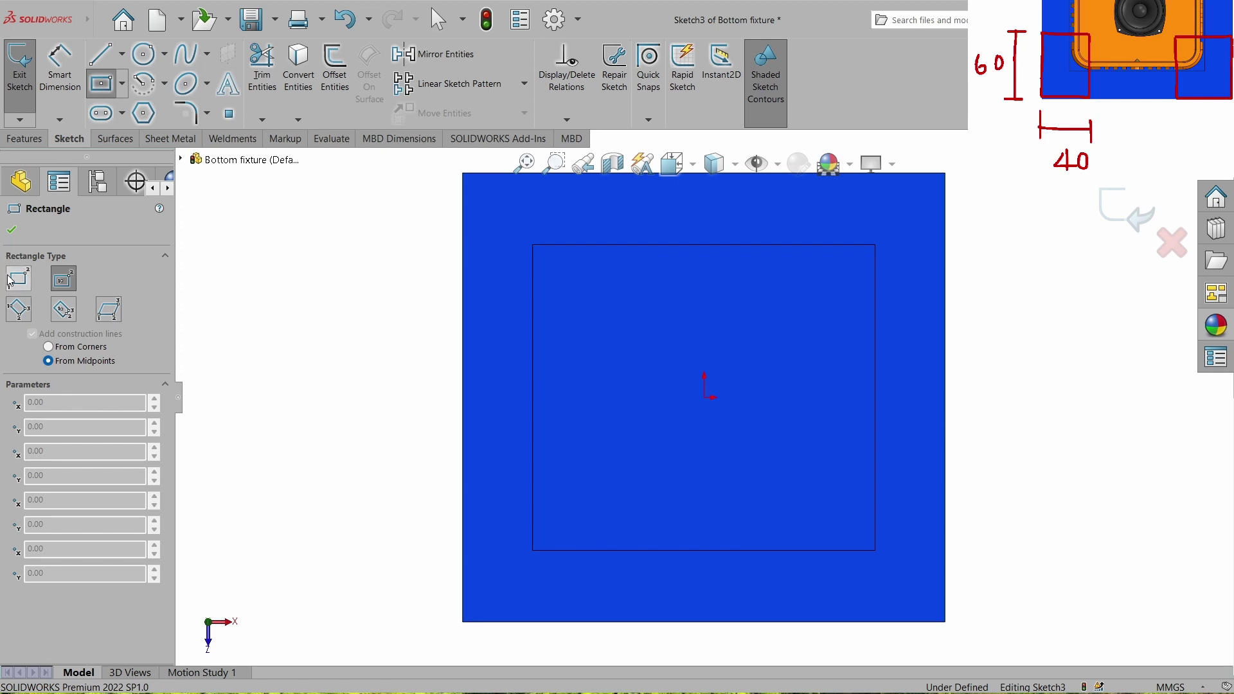
{"action": "left_click", "coordinate": [14, 281]}
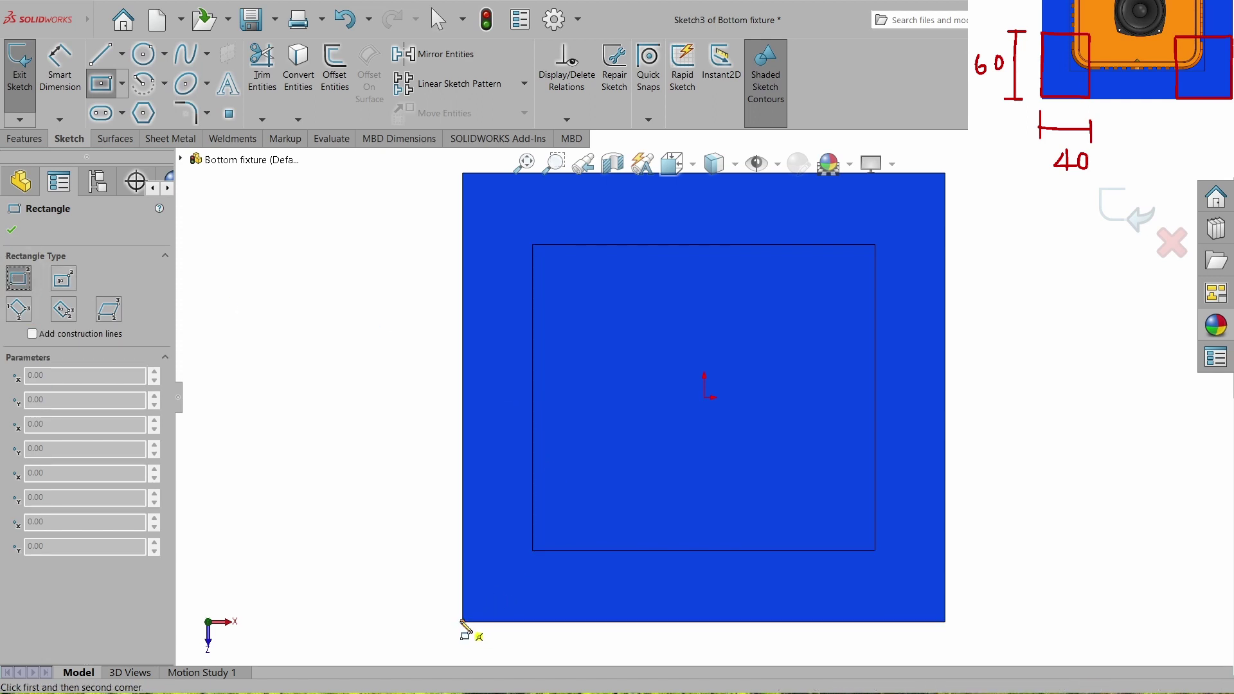
{"action": "left_click", "coordinate": [462, 621]}
{"action": "left_click", "coordinate": [615, 463]}
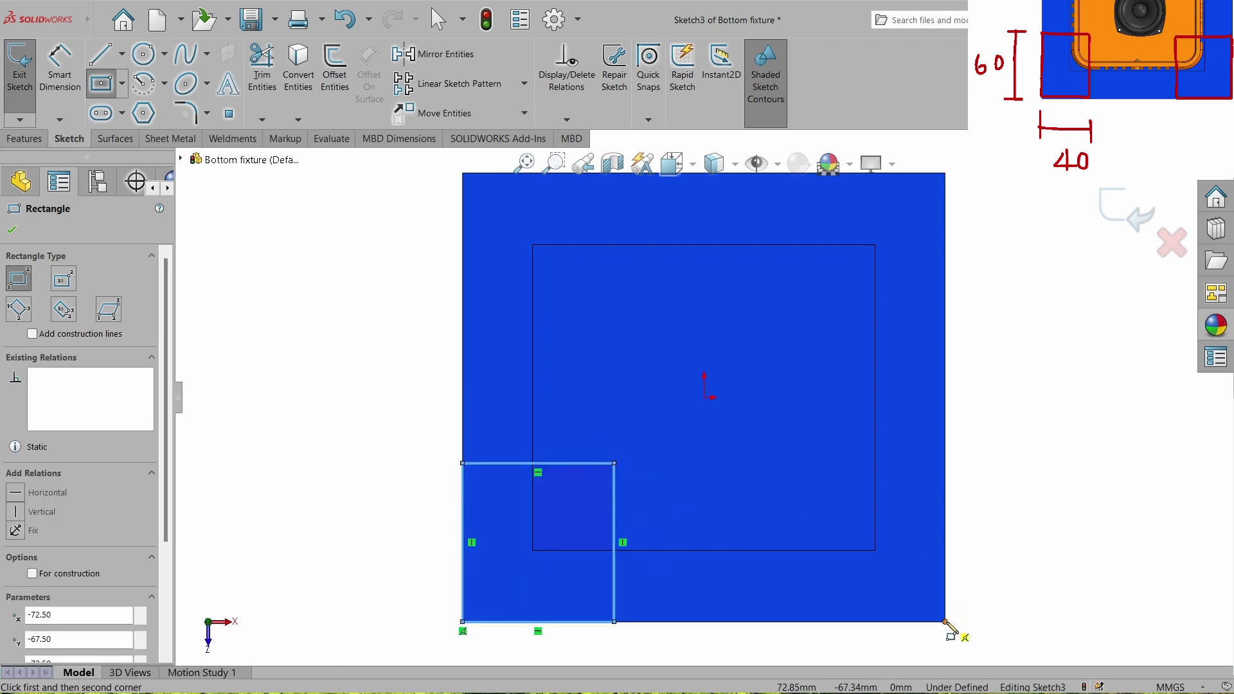
{"action": "left_click", "coordinate": [946, 621]}
{"action": "left_click", "coordinate": [788, 469]}
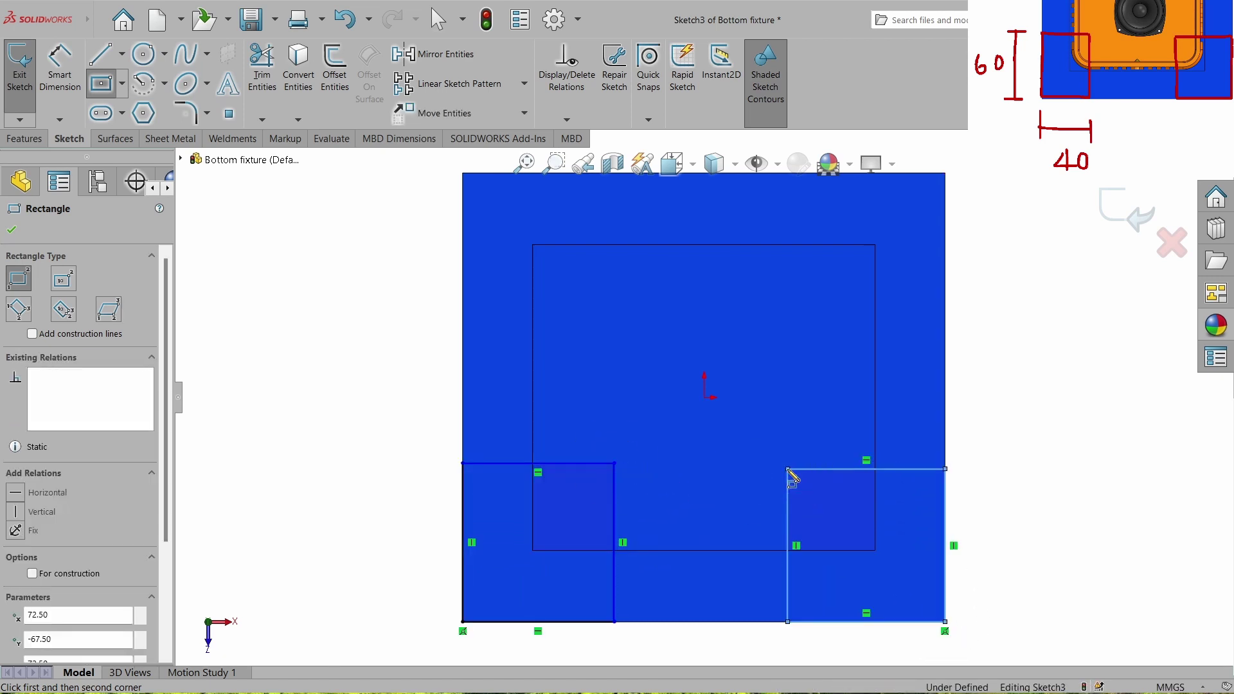
{"action": "key", "text": "Escape"}
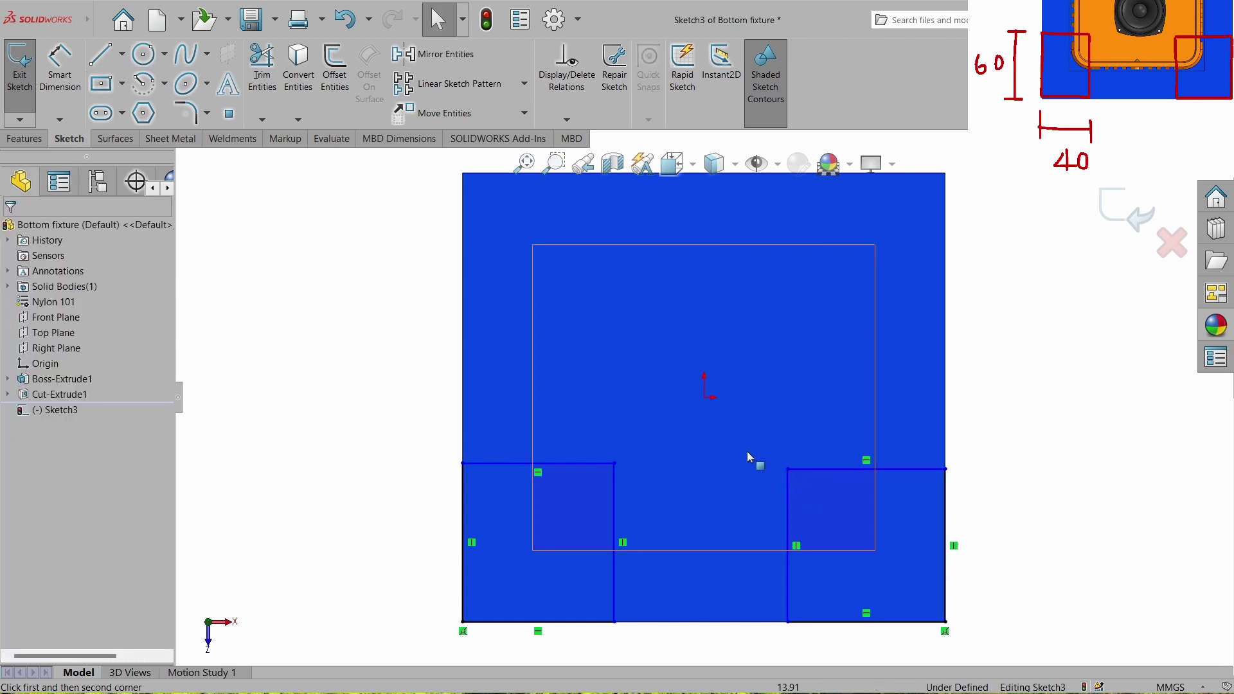
{"action": "scroll", "coordinate": [747, 452], "scroll_direction": "up", "scroll_amount": 2}
{"action": "left_click", "coordinate": [65, 78]}
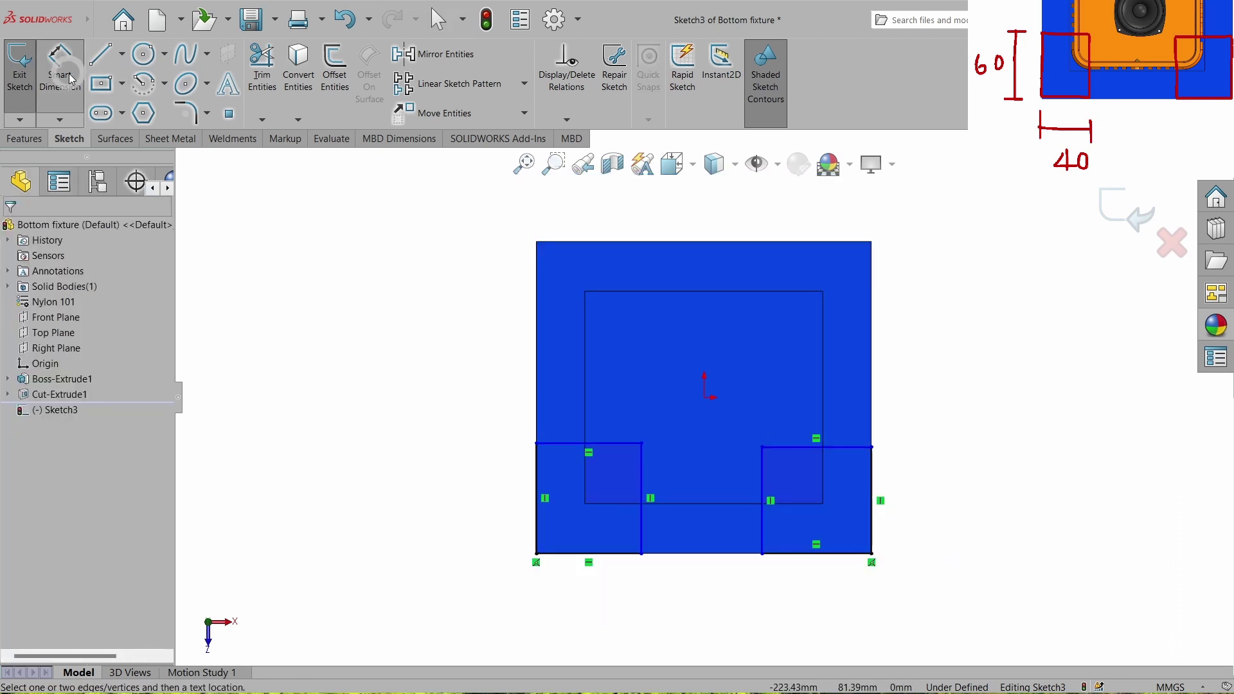
- Dimension the left rectangle 60 mm tall and 40 mm wide
{"action": "left_click", "coordinate": [537, 519]}
{"action": "left_click", "coordinate": [463, 510]}
{"action": "type", "text": "60"}
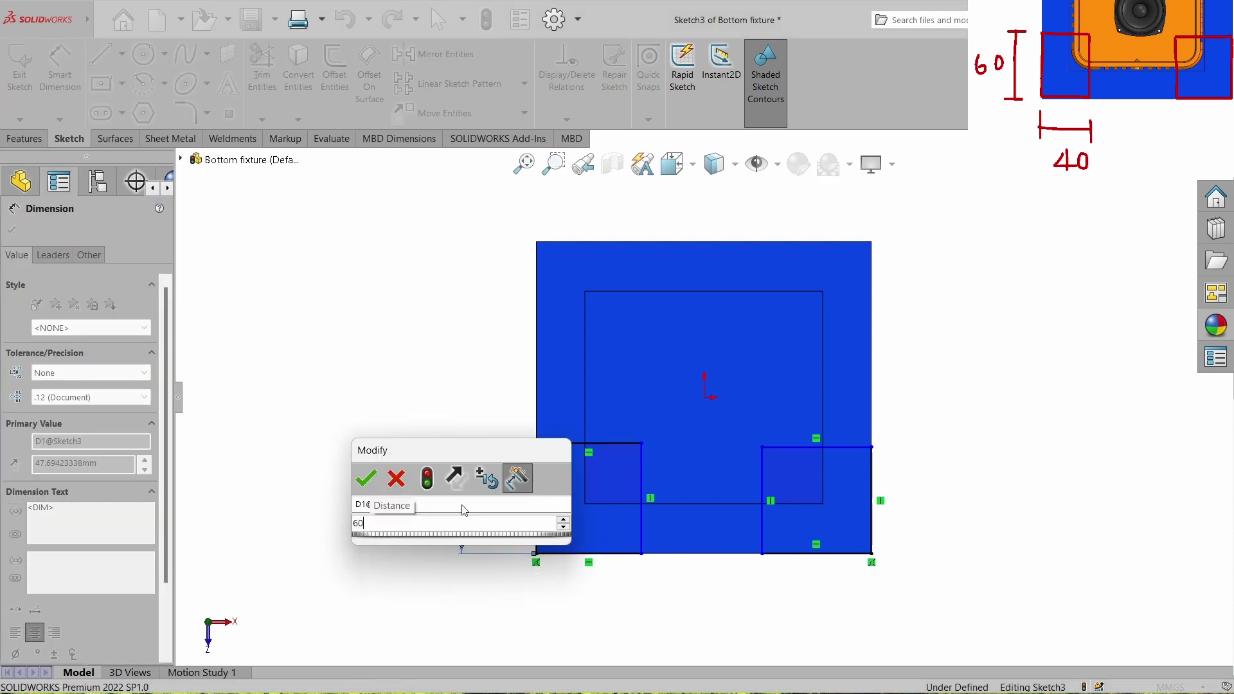
{"action": "key", "text": "Return"}
{"action": "left_click", "coordinate": [418, 511]}
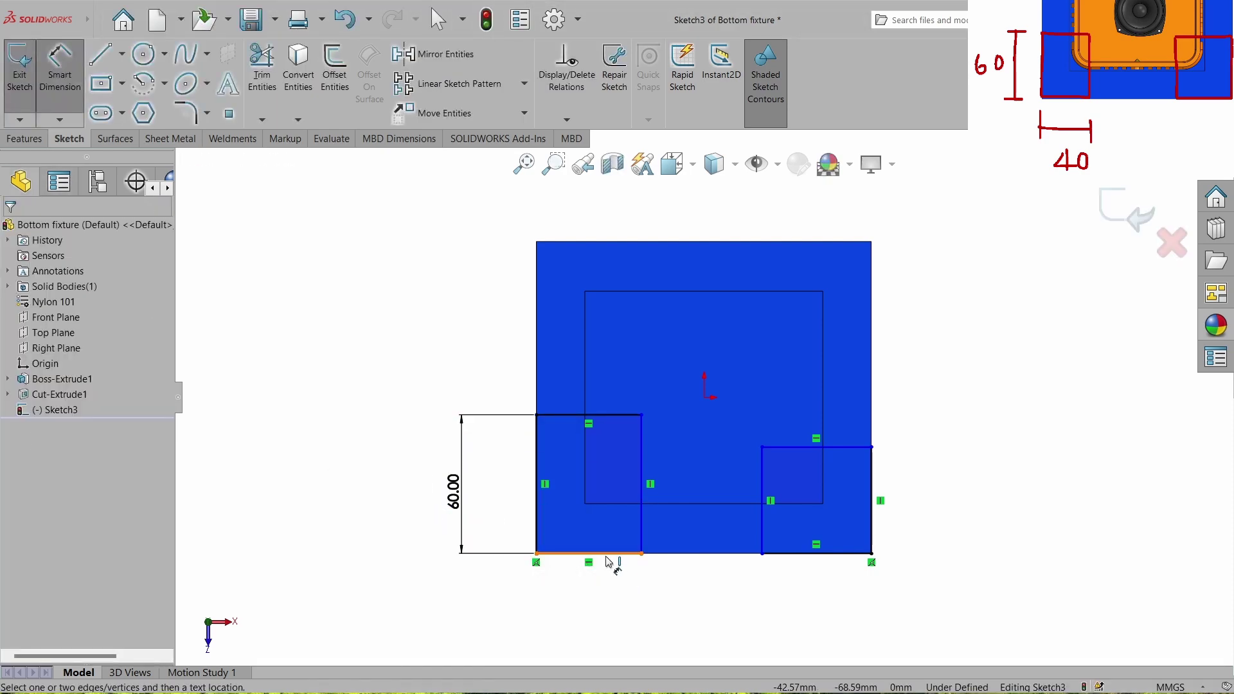
{"action": "left_click", "coordinate": [609, 562]}
{"action": "left_click", "coordinate": [590, 624]}
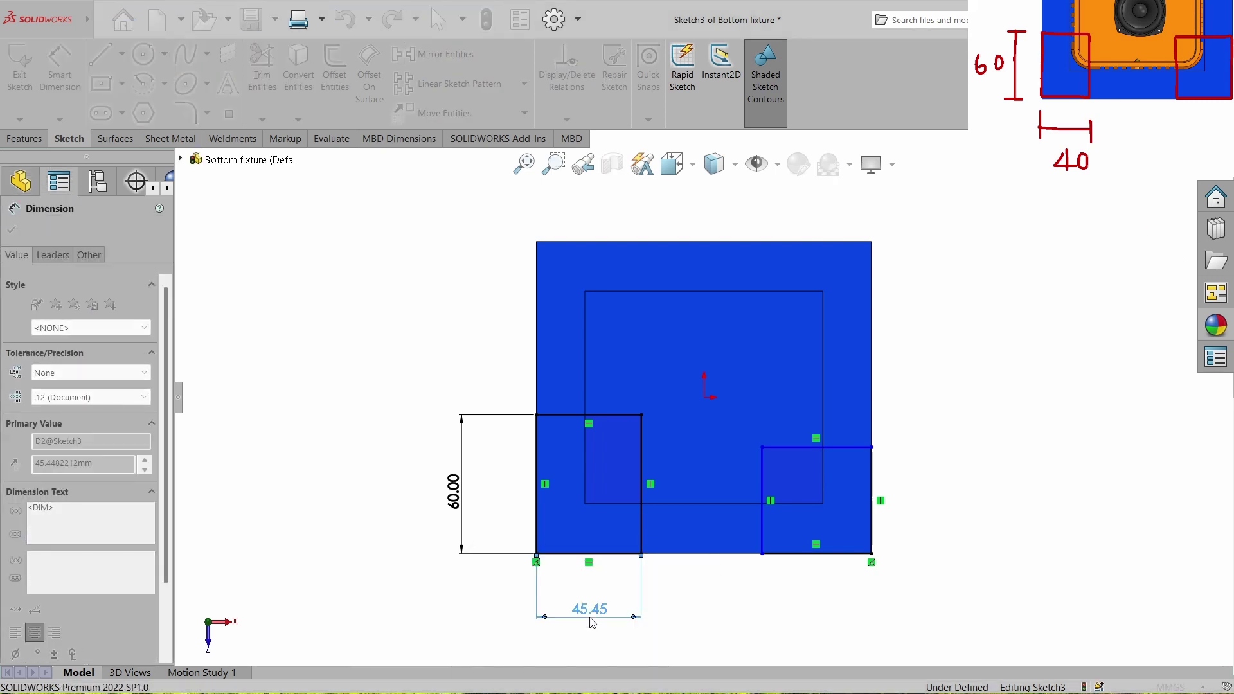
{"action": "type", "text": "40"}
{"action": "key", "text": "Return"}
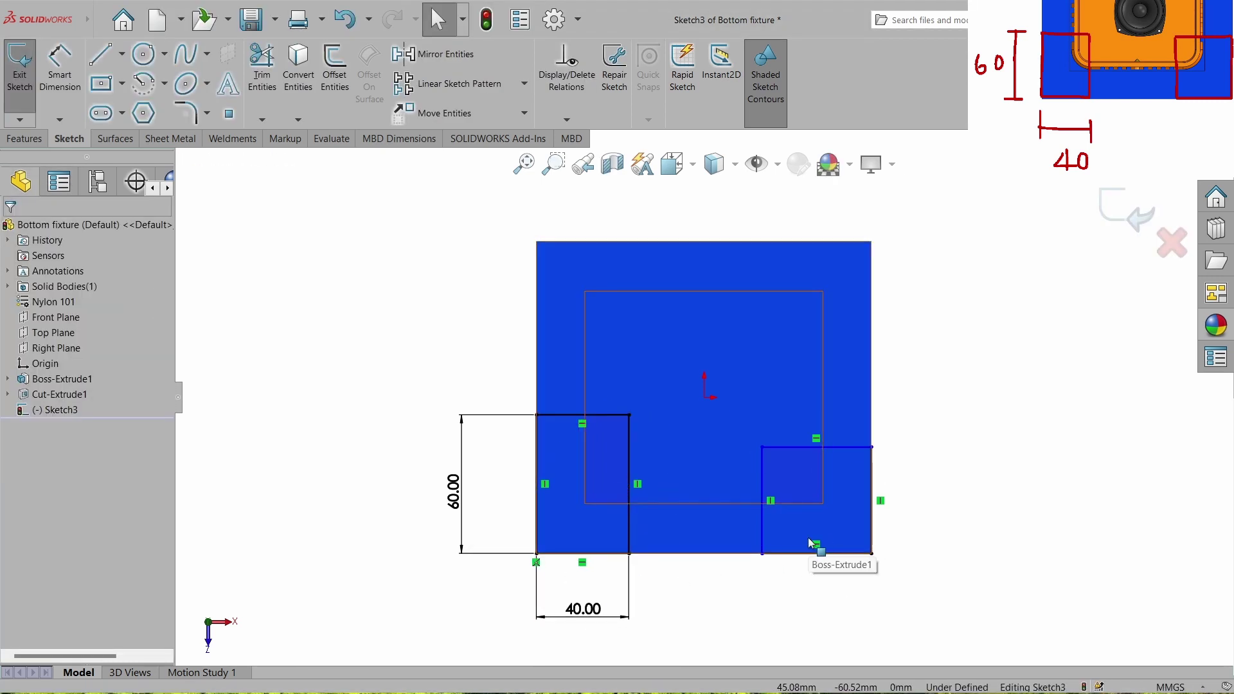
- Make the right rectangle's vertical and top edges equal to the left one's, and close the sketch
{"action": "left_click", "coordinate": [630, 526]}
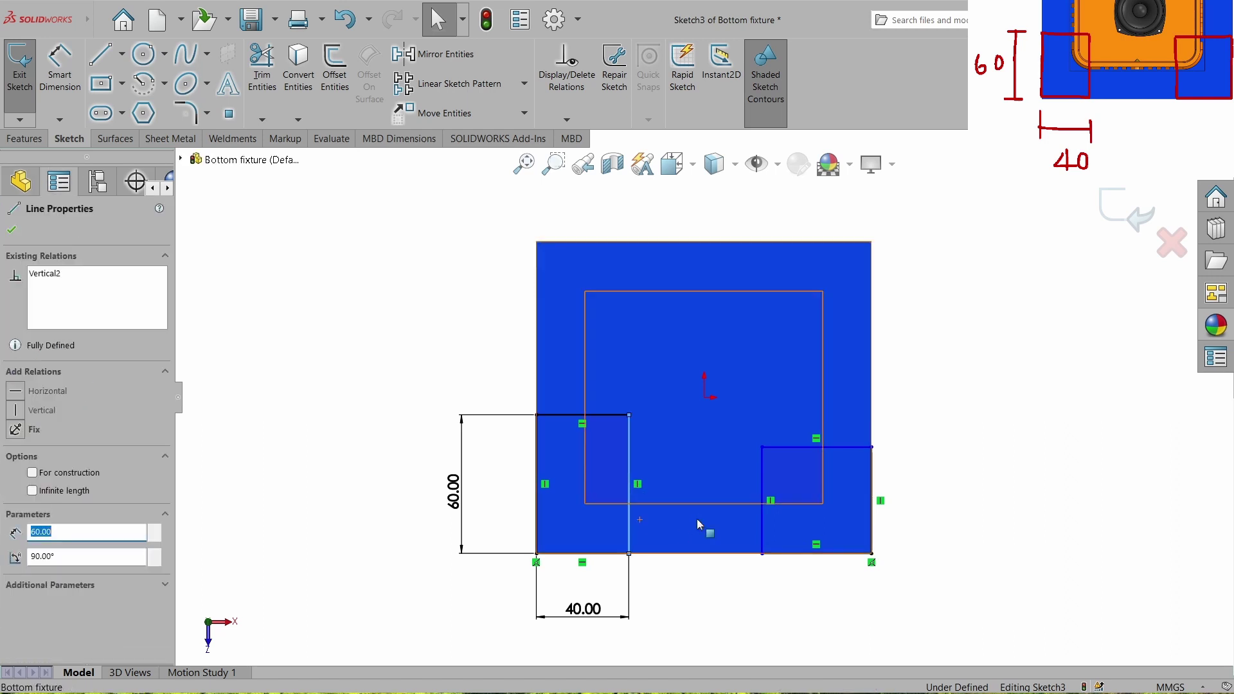
{"action": "left_click", "coordinate": [764, 526], "text": "ctrl"}
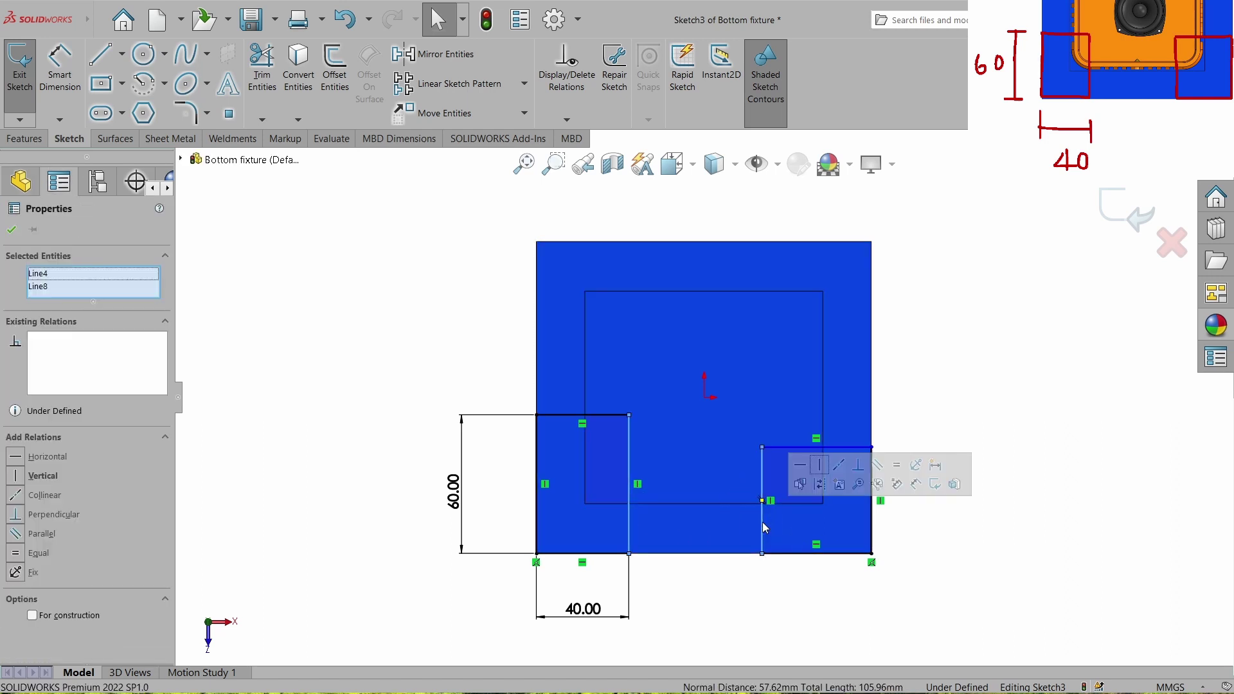
{"action": "left_click", "coordinate": [898, 472]}
{"action": "left_click", "coordinate": [913, 595]}
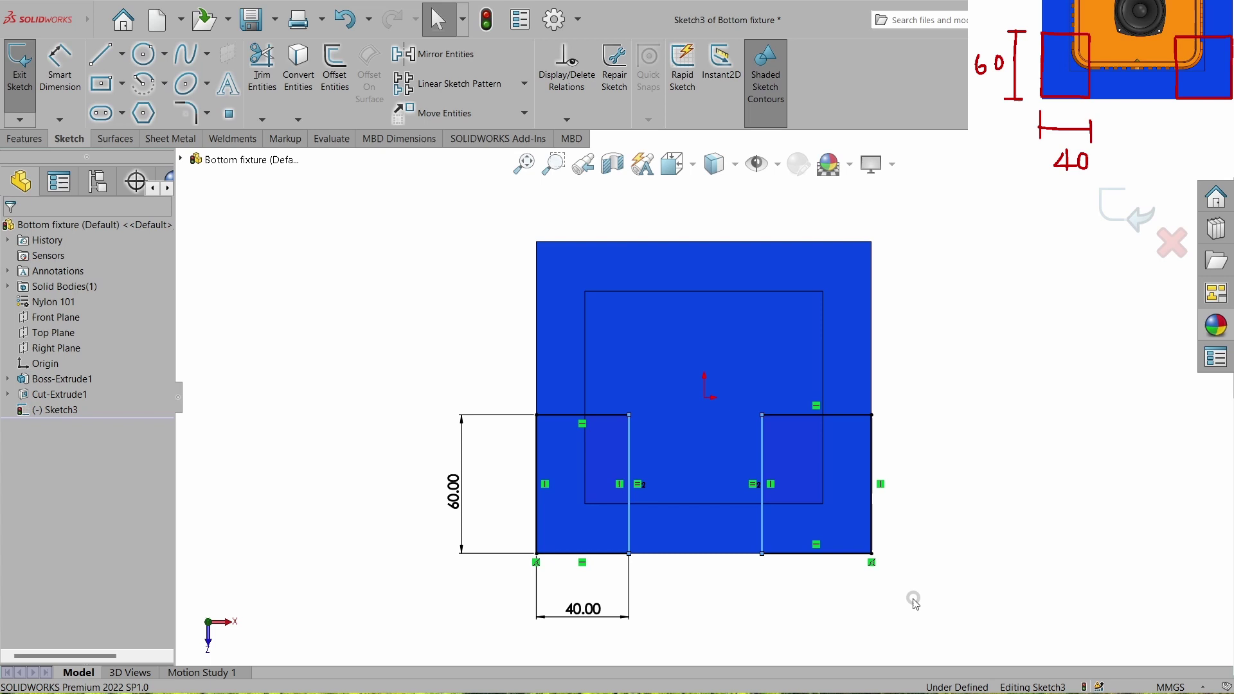
{"action": "left_click", "coordinate": [807, 418]}
{"action": "left_click", "coordinate": [591, 418], "text": "ctrl"}
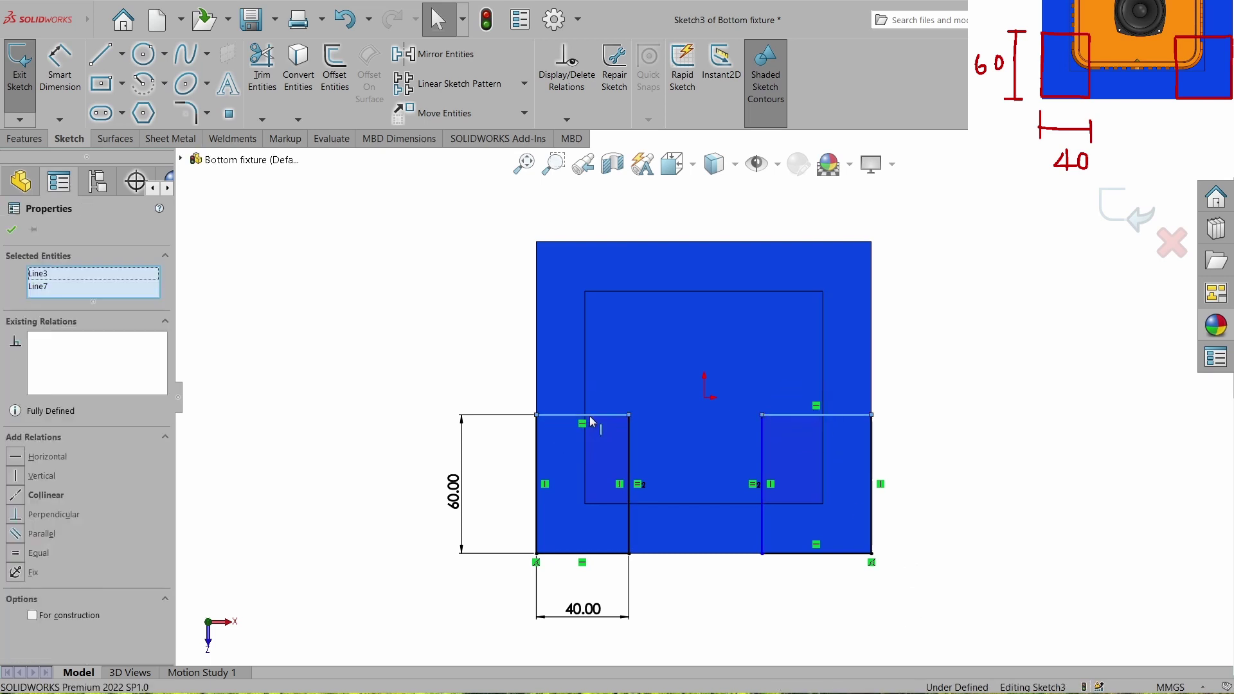
{"action": "left_click", "coordinate": [724, 358]}
{"action": "left_click", "coordinate": [1037, 510]}
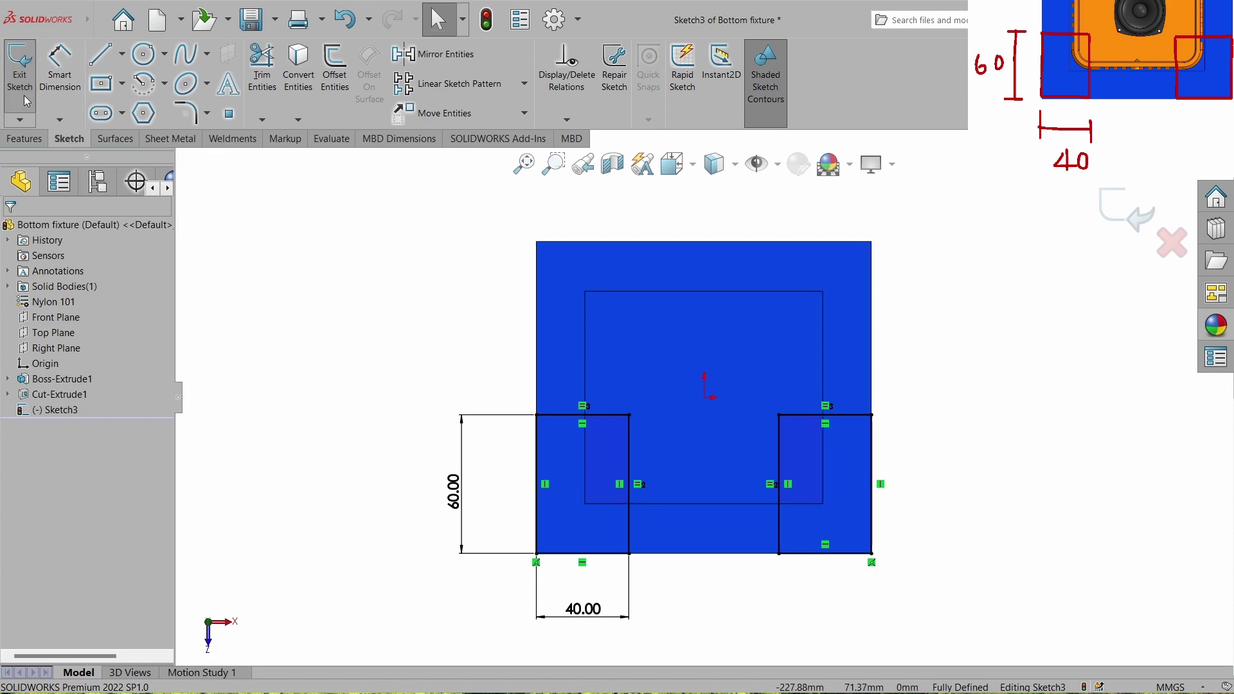
{"action": "left_click", "coordinate": [19, 68]}
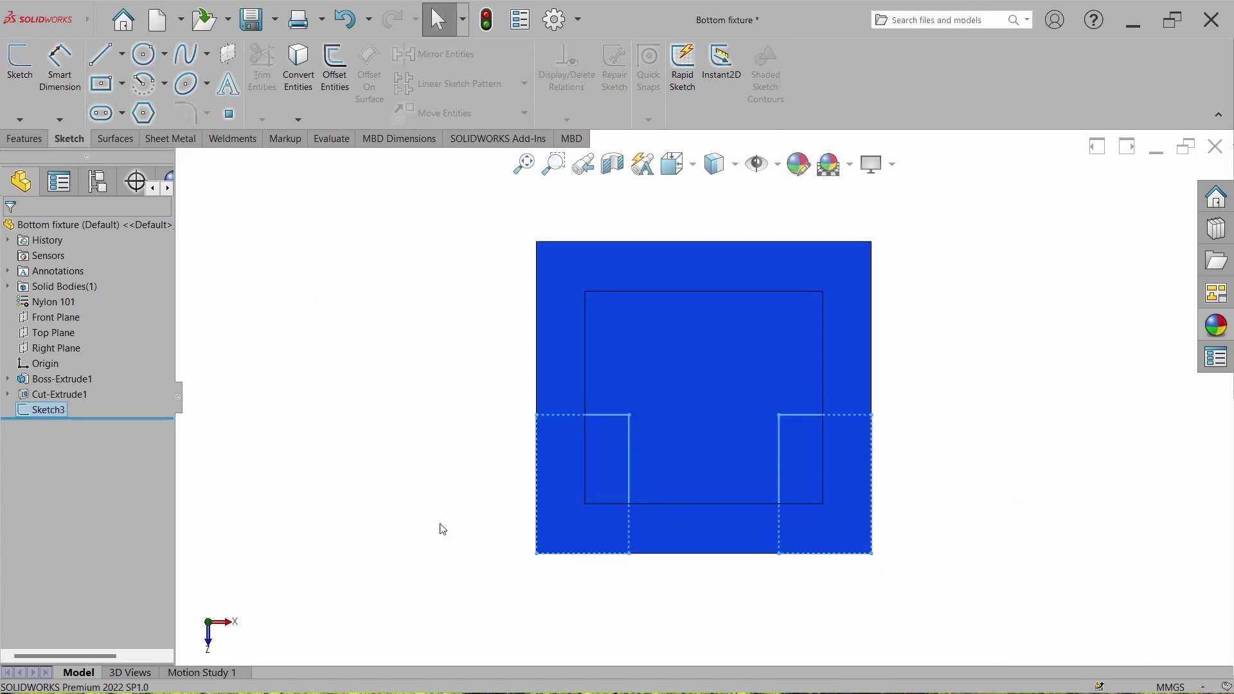
- Cut both corner rectangles Through All, reversed upward, from the isometric view
{"action": "key", "text": "ctrl+7"}
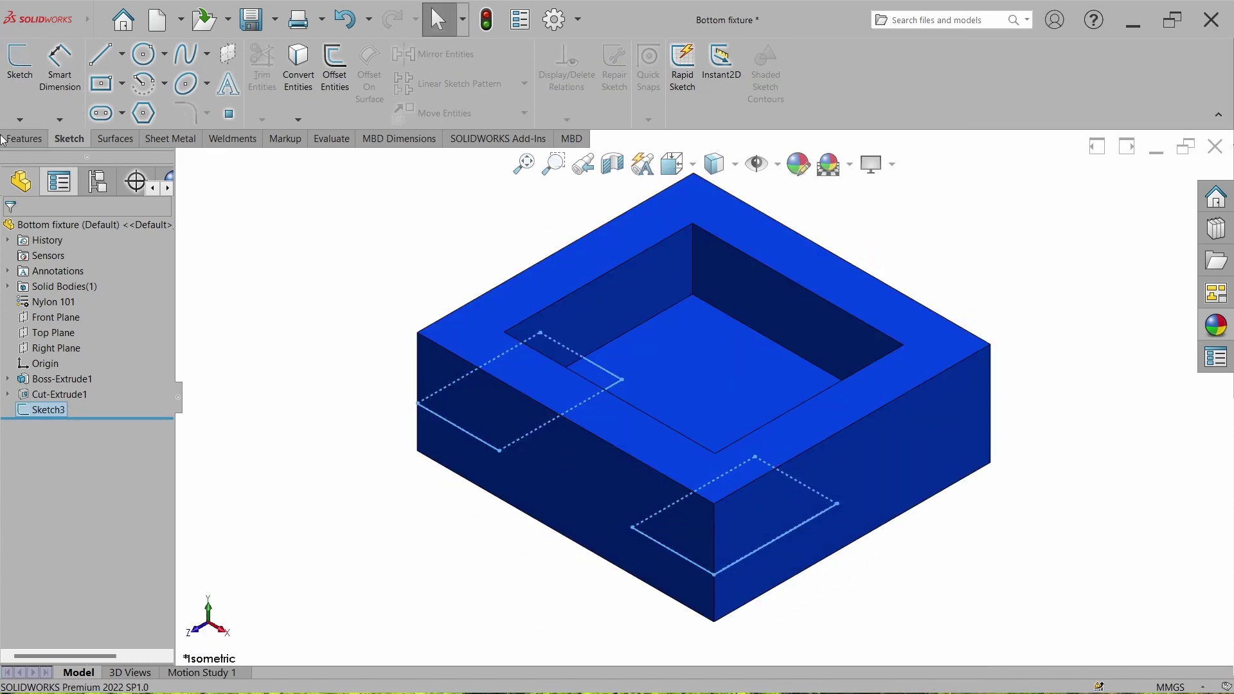
{"action": "left_click", "coordinate": [23, 139]}
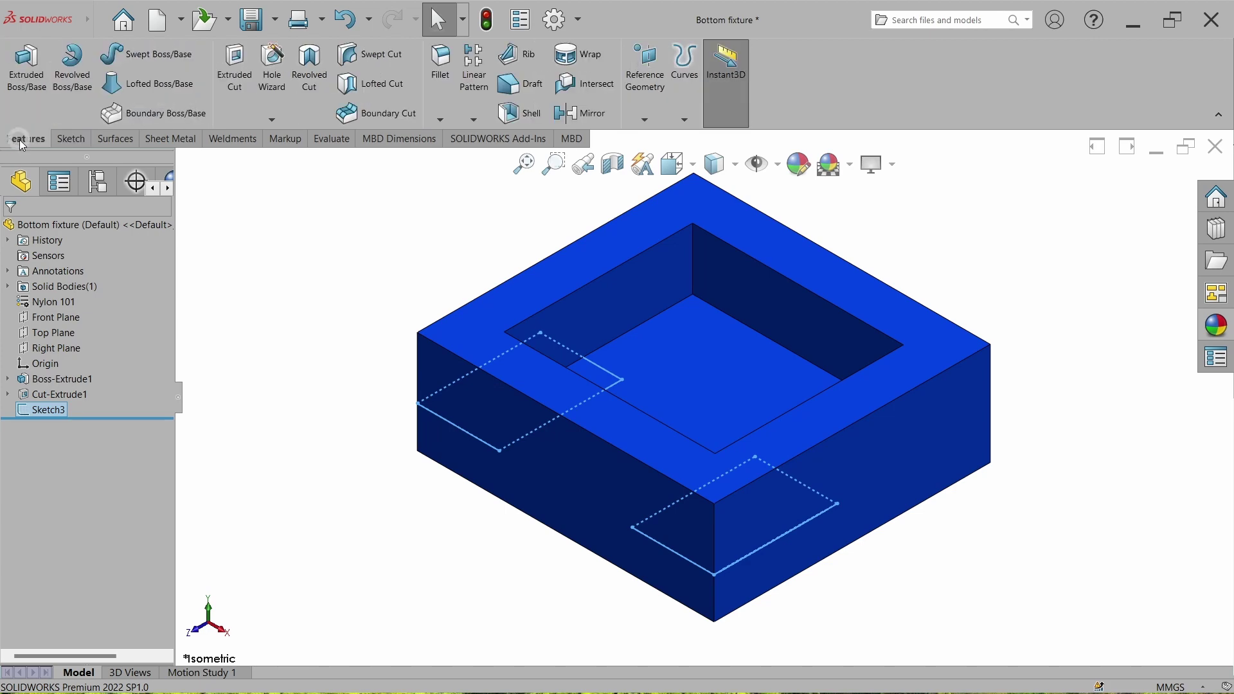
{"action": "left_click", "coordinate": [238, 92]}
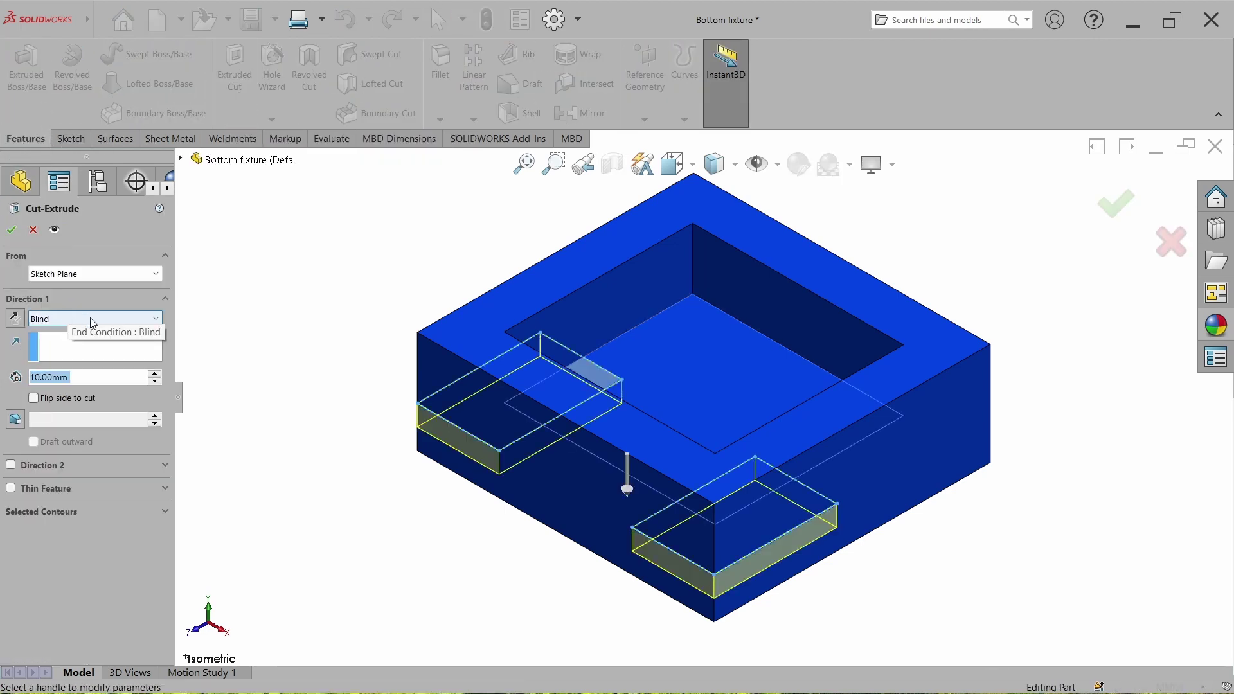
{"action": "left_click", "coordinate": [75, 319]}
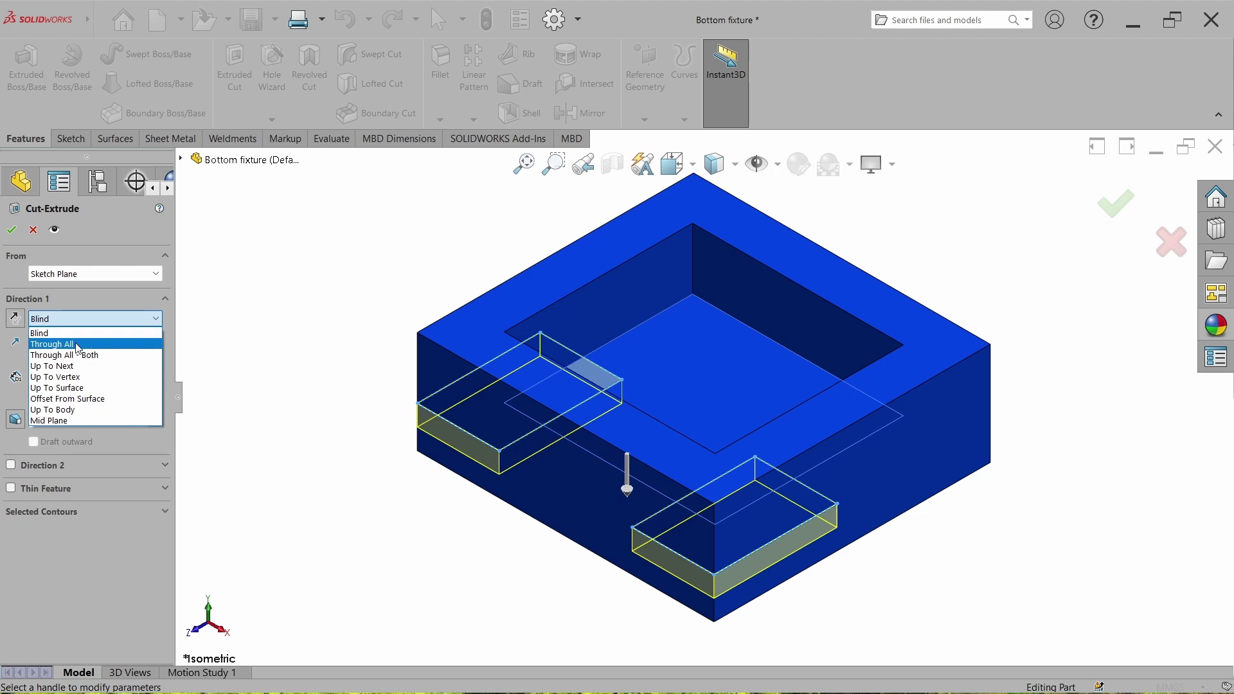
{"action": "left_click", "coordinate": [77, 345]}
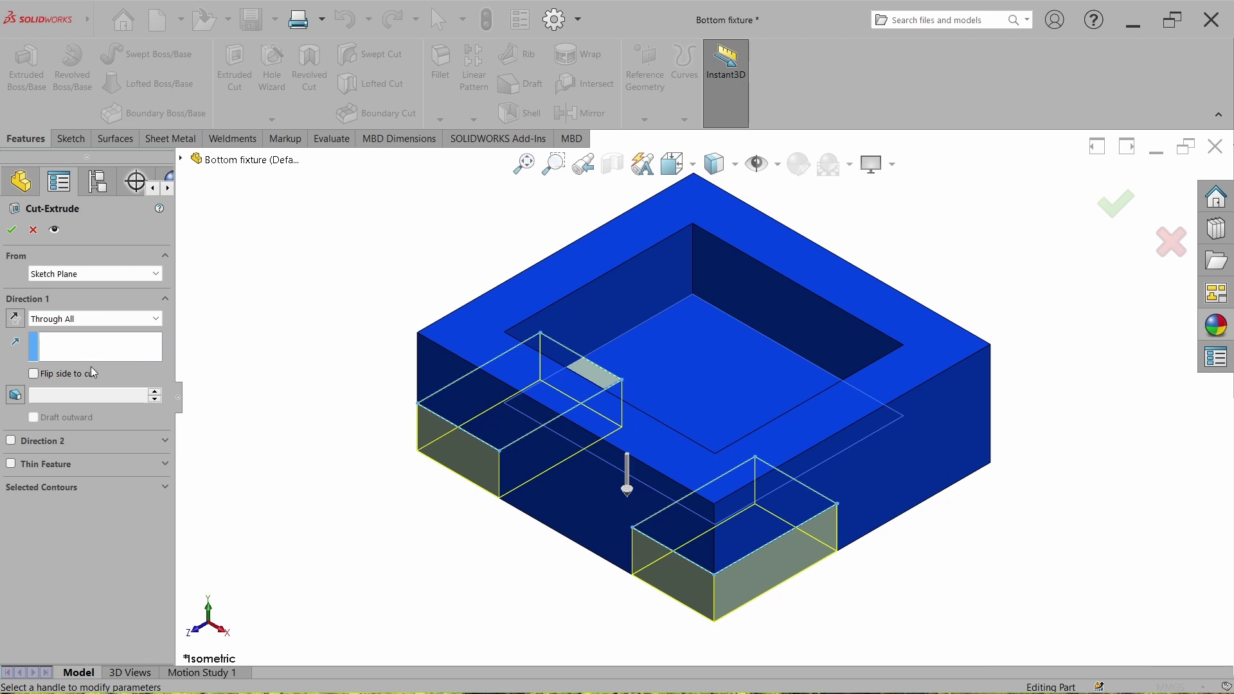
{"action": "left_click", "coordinate": [16, 319]}
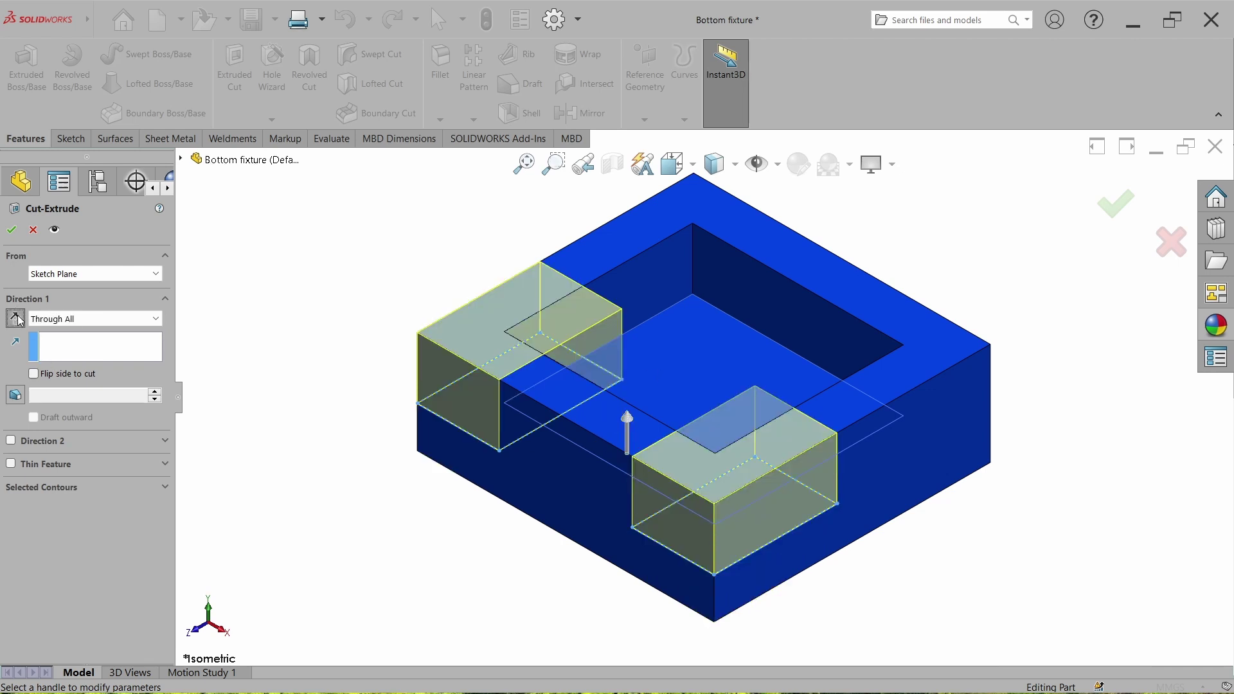
{"action": "left_click", "coordinate": [12, 230]}
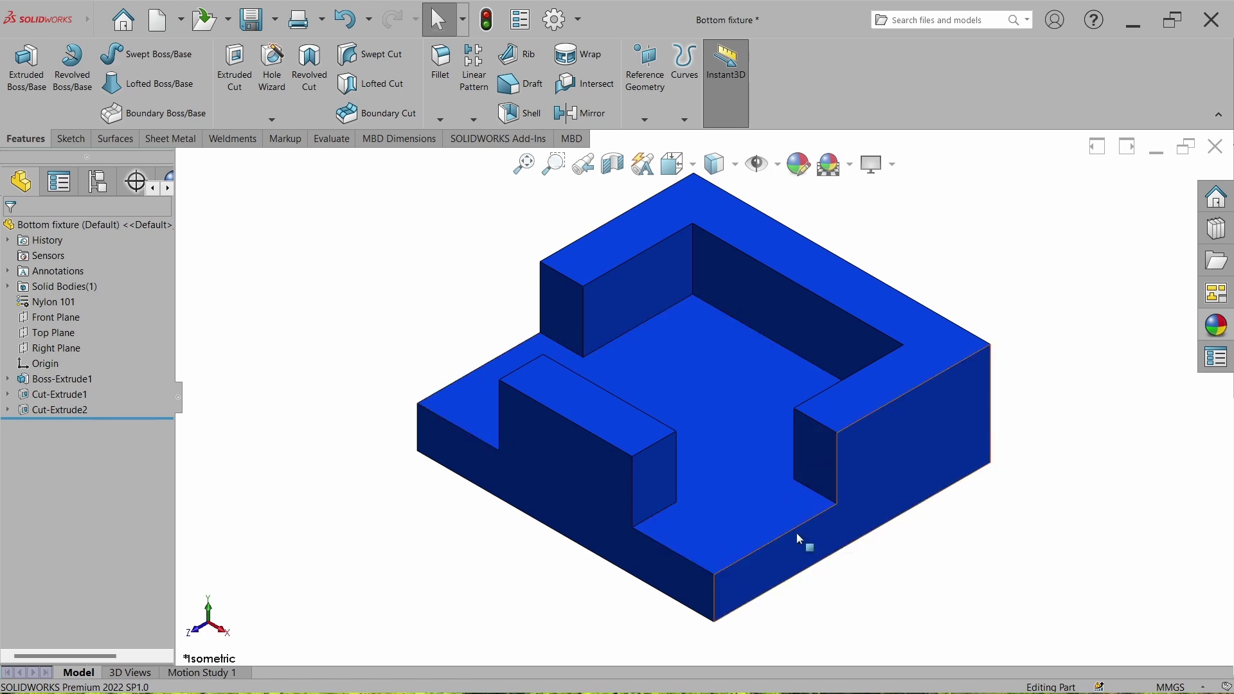
{"action": "left_click", "coordinate": [43, 410]}
- Edit Cut-Extrude2 to add a second direction with 20 mm depth
{"action": "left_click", "coordinate": [52, 372]}
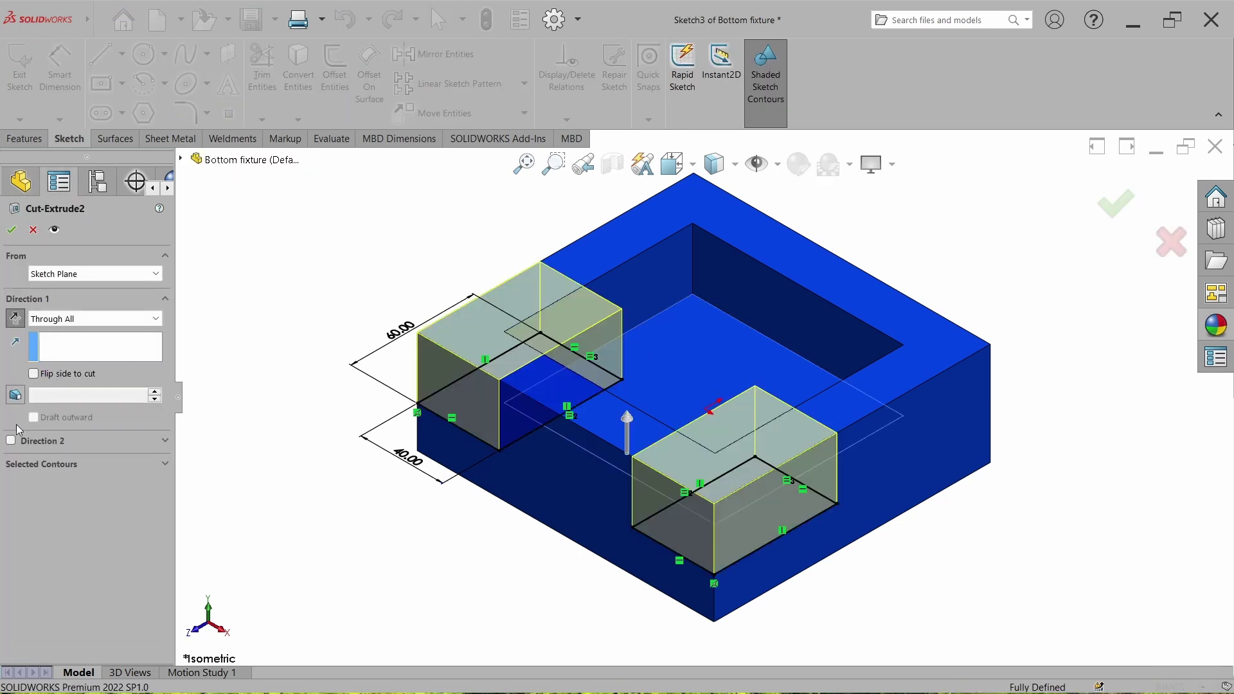
{"action": "left_click", "coordinate": [11, 443]}
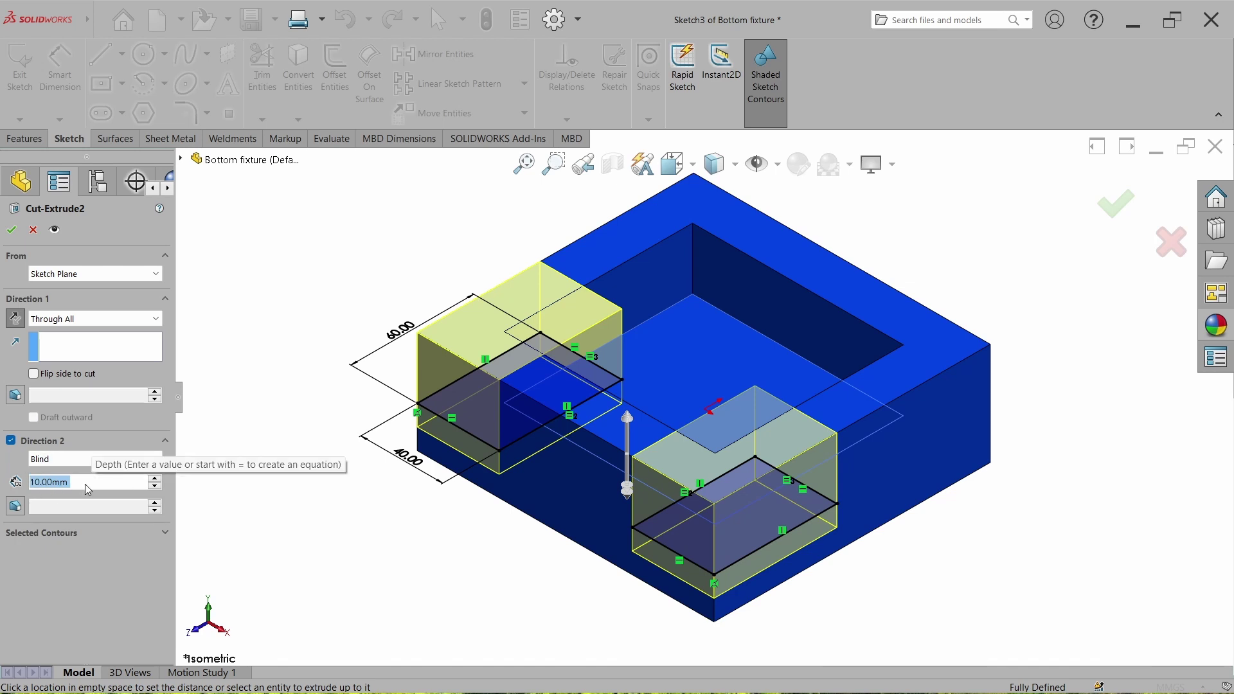
{"action": "type", "text": "20"}
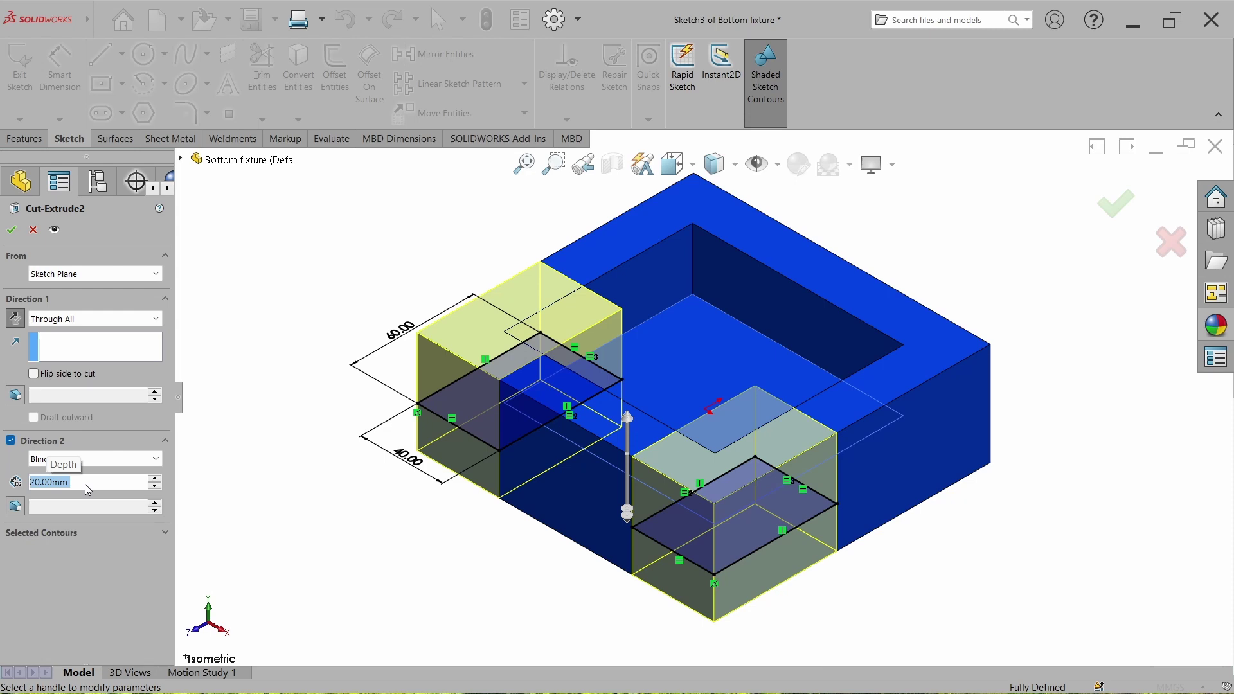
{"action": "key", "text": "Return"}
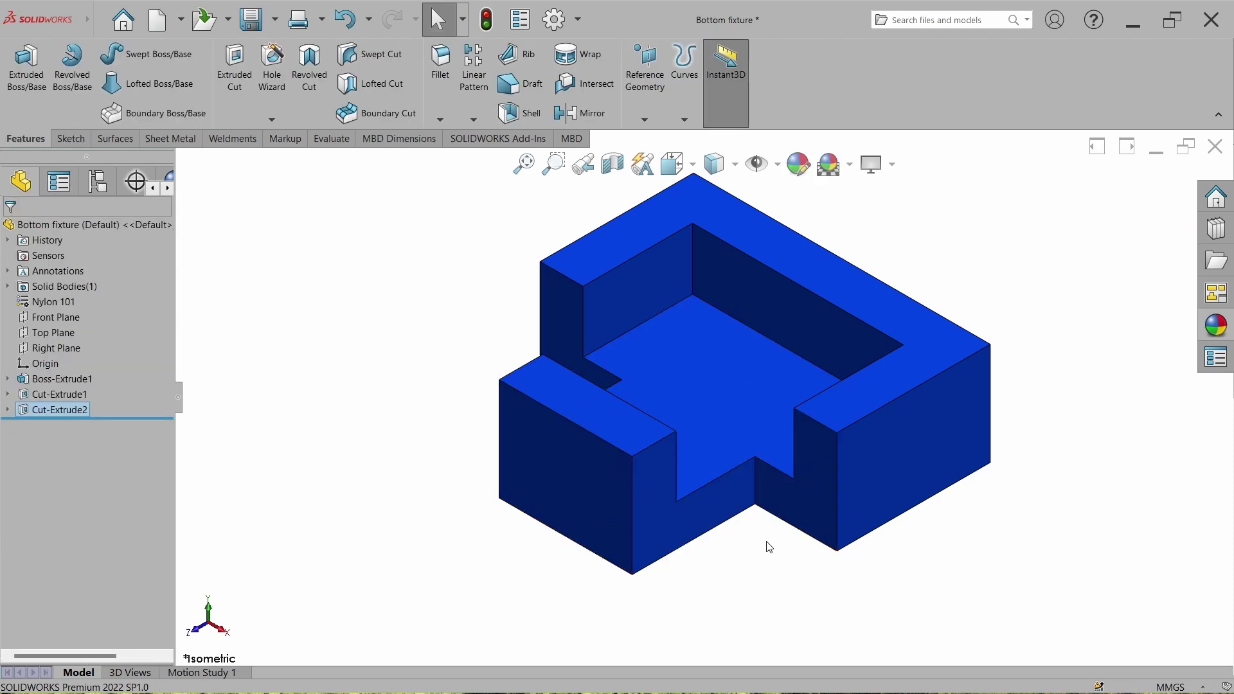
- Raise Boss-Extrude1's 50 mm base height by 20 to 70 mm and rebuild
{"action": "left_click", "coordinate": [964, 450]}
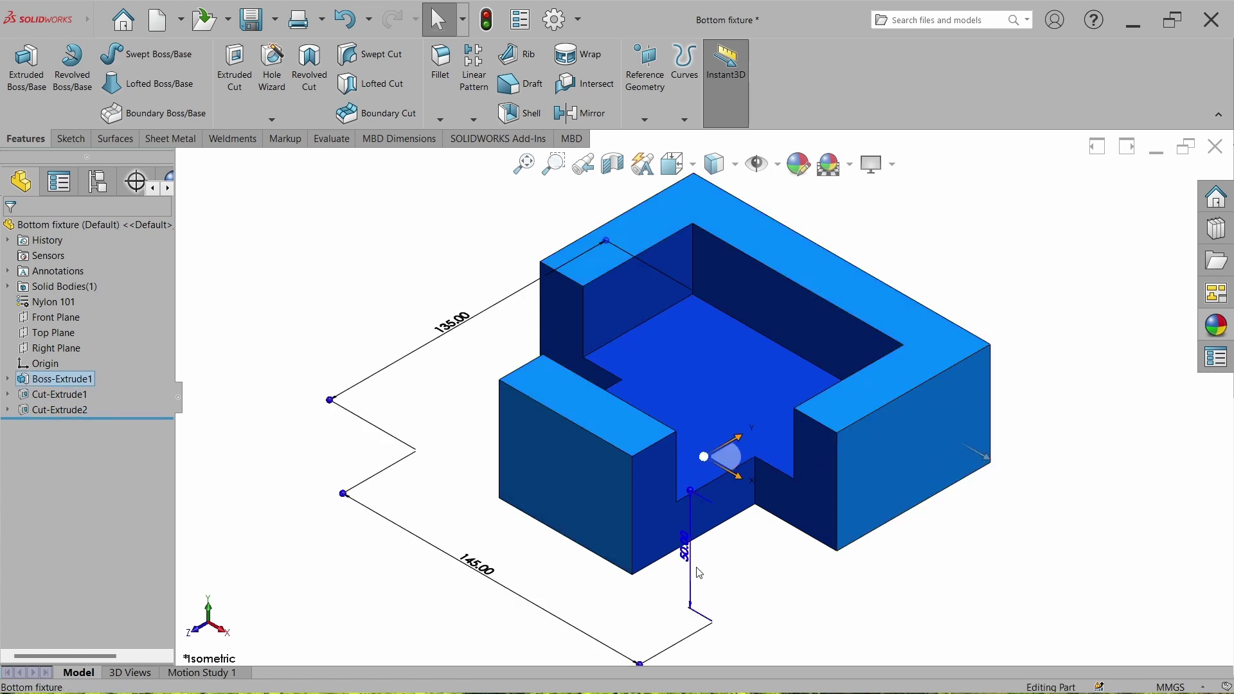
{"action": "double_click", "coordinate": [685, 552]}
{"action": "left_click", "coordinate": [675, 564]}
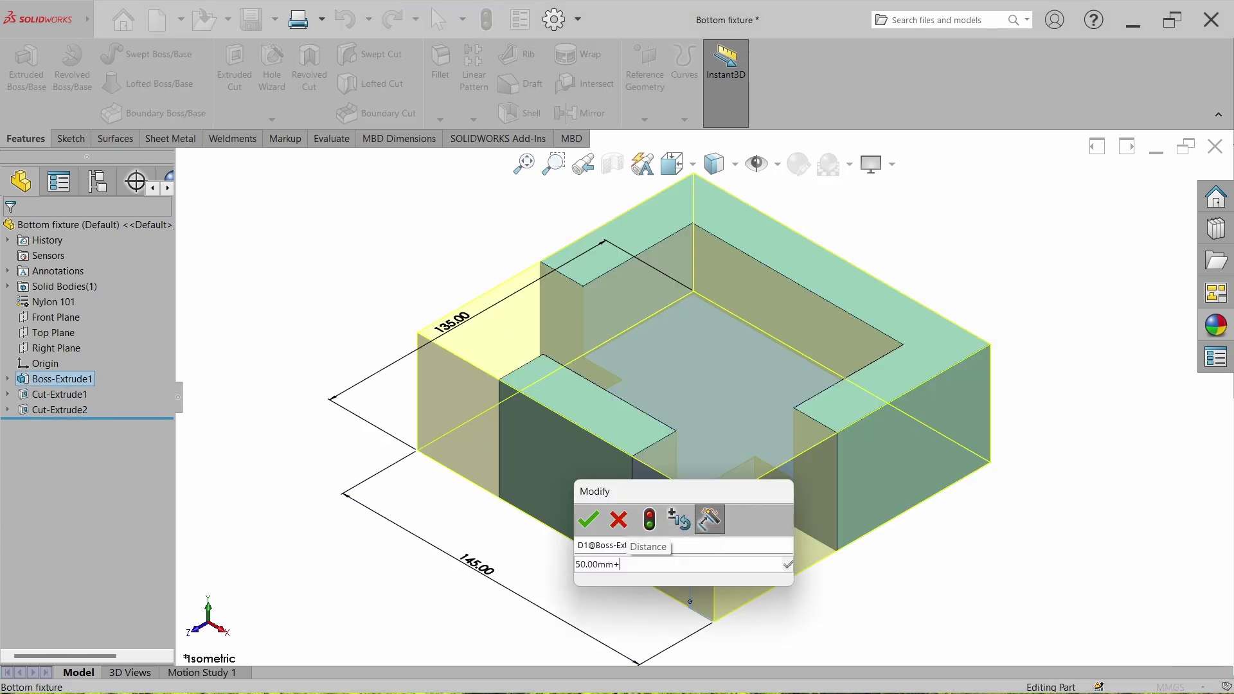
{"action": "type", "text": "+20"}
{"action": "key", "text": "Return"}
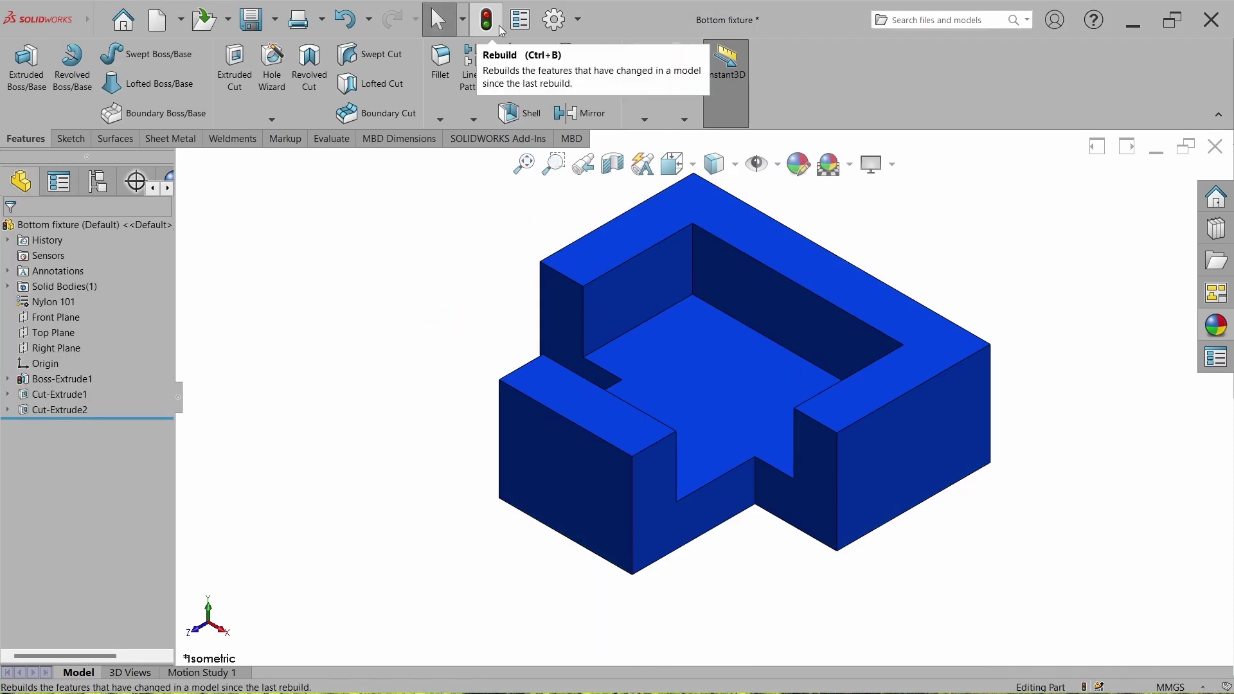
{"action": "left_click", "coordinate": [502, 25]}
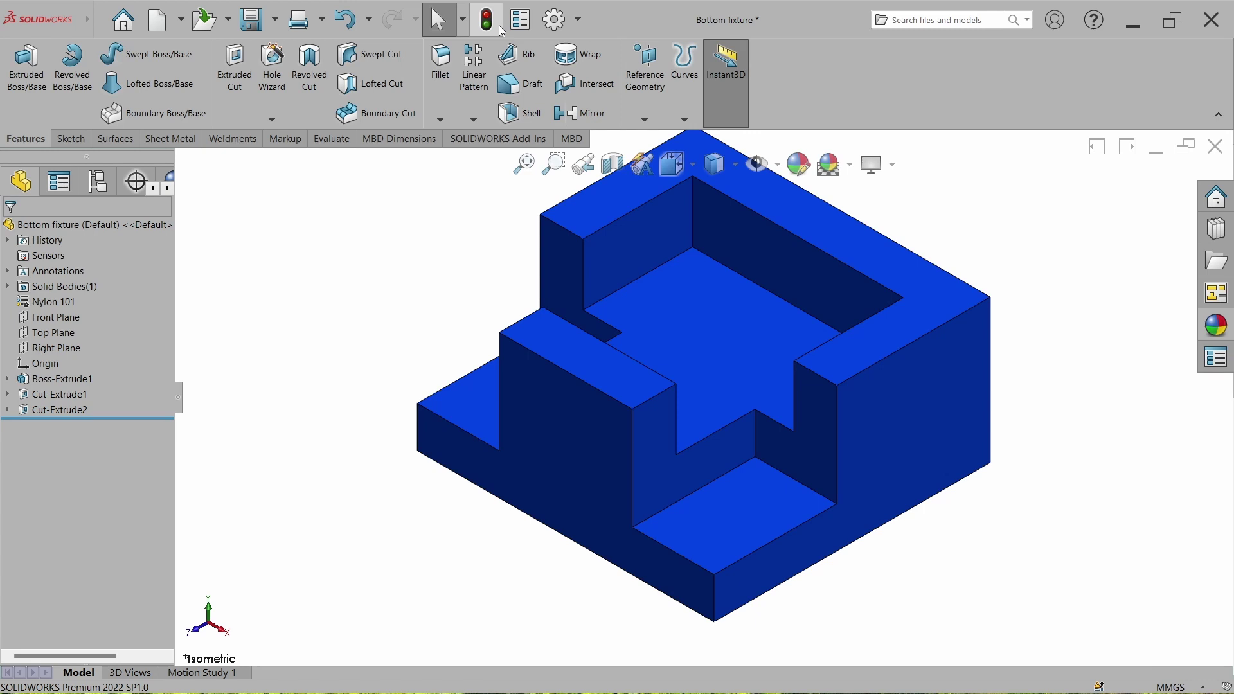
- Save and close the Bottom fixture, then view its top face Normal To in Assem3
{"action": "left_click", "coordinate": [1215, 148]}
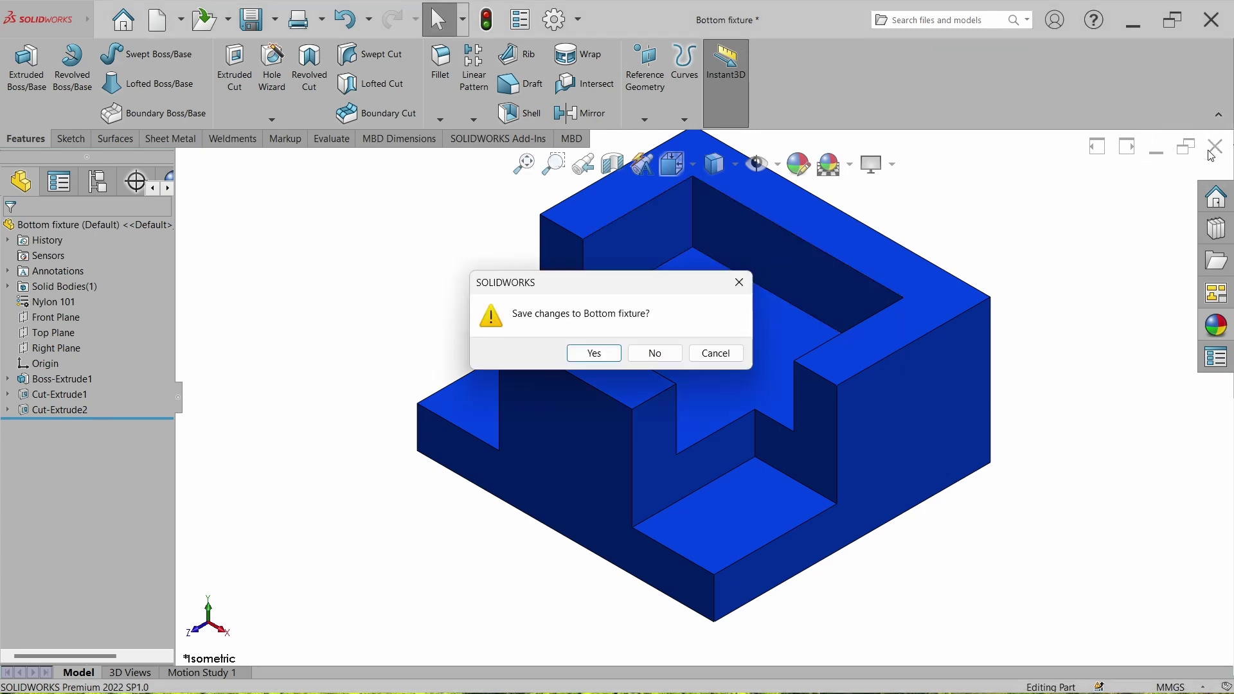
{"action": "left_click", "coordinate": [595, 356]}
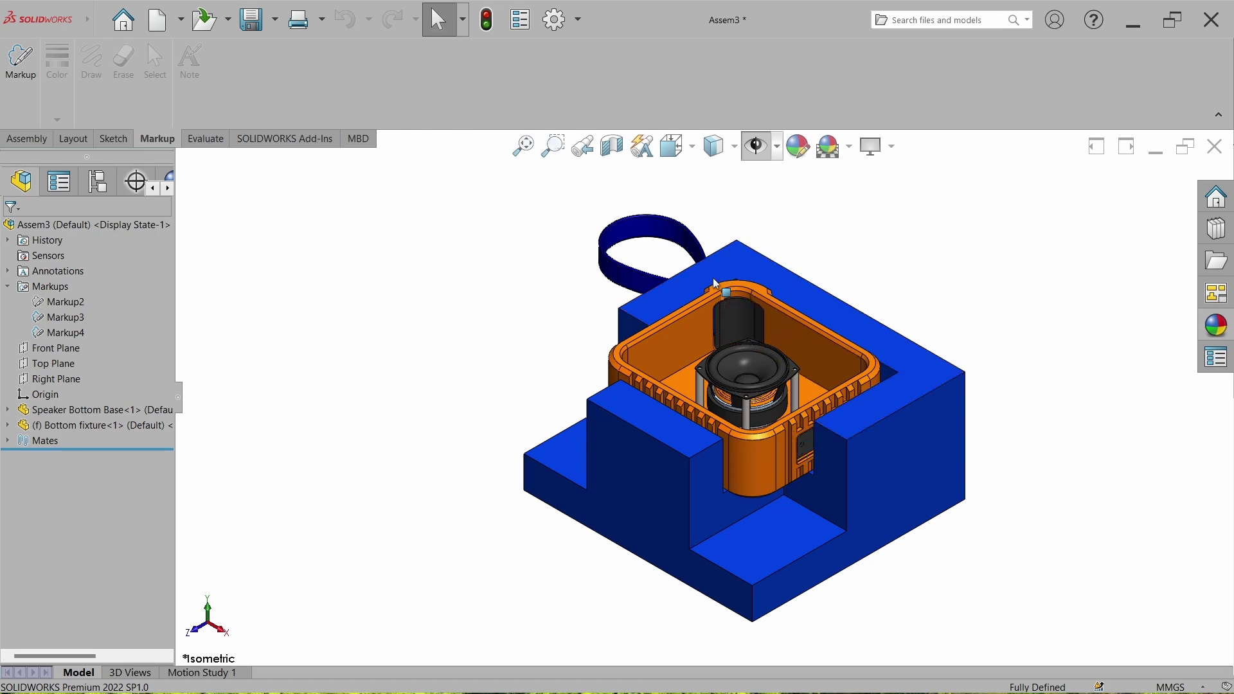
{"action": "left_click", "coordinate": [772, 283]}
{"action": "left_click", "coordinate": [887, 244]}
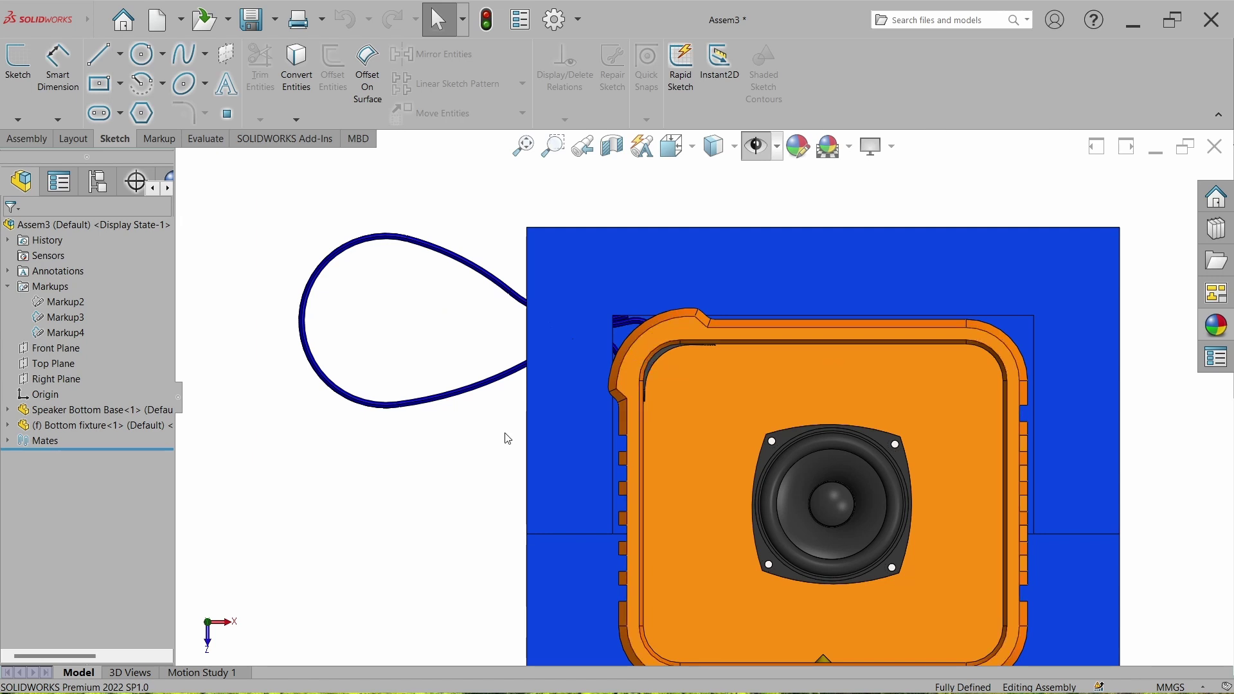
{"action": "left_click", "coordinate": [212, 139]}
{"action": "left_click", "coordinate": [211, 90]}
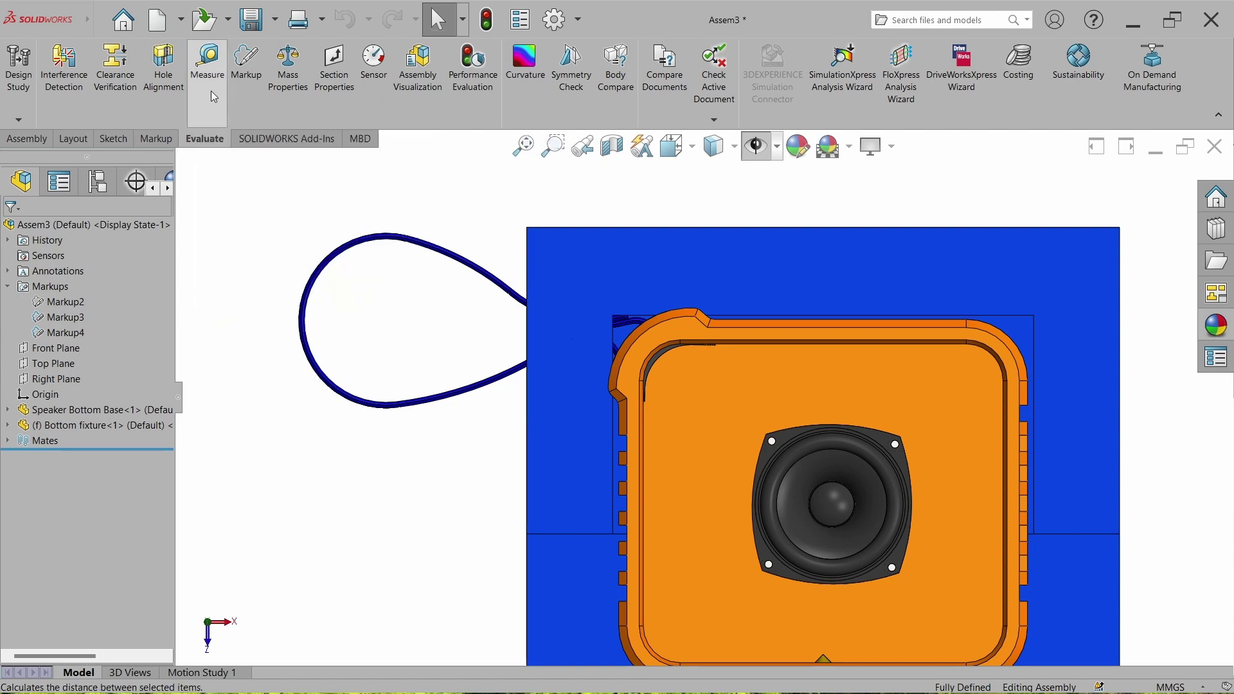
{"action": "middle_click_drag", "start_coordinate": [519, 427], "coordinate": [623, 344]}
{"action": "scroll", "coordinate": [623, 344], "scroll_direction": "down", "scroll_amount": 5}
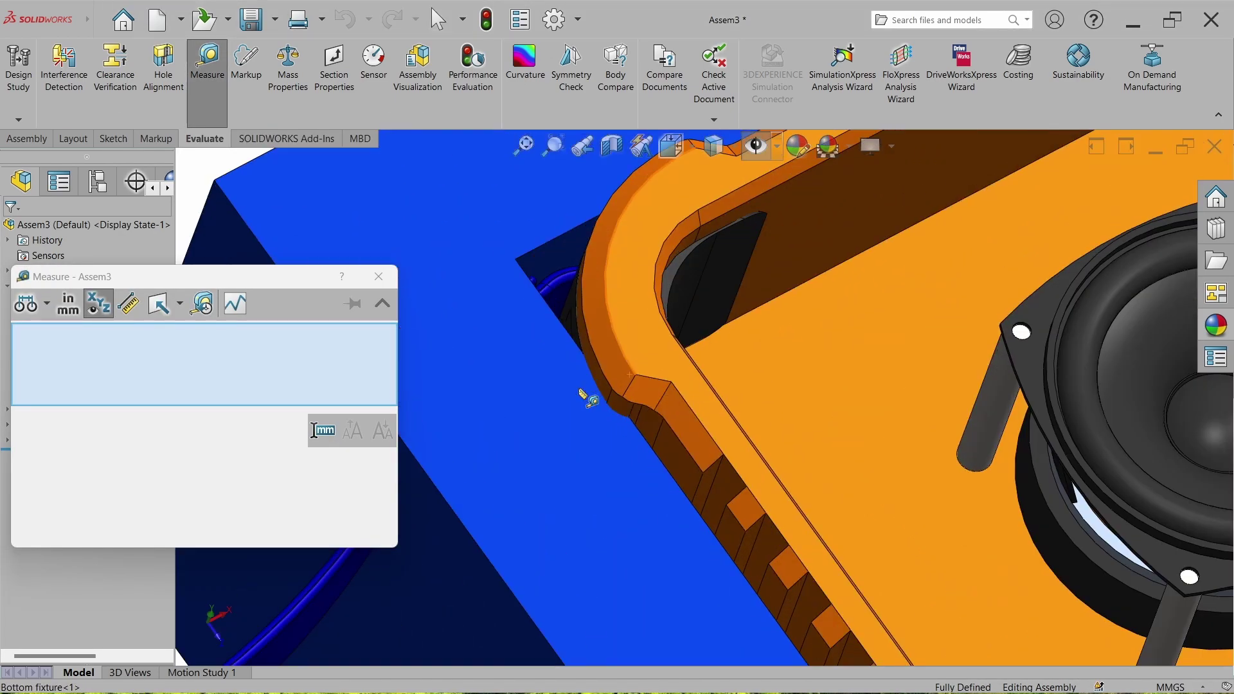
{"action": "left_click", "coordinate": [664, 435]}
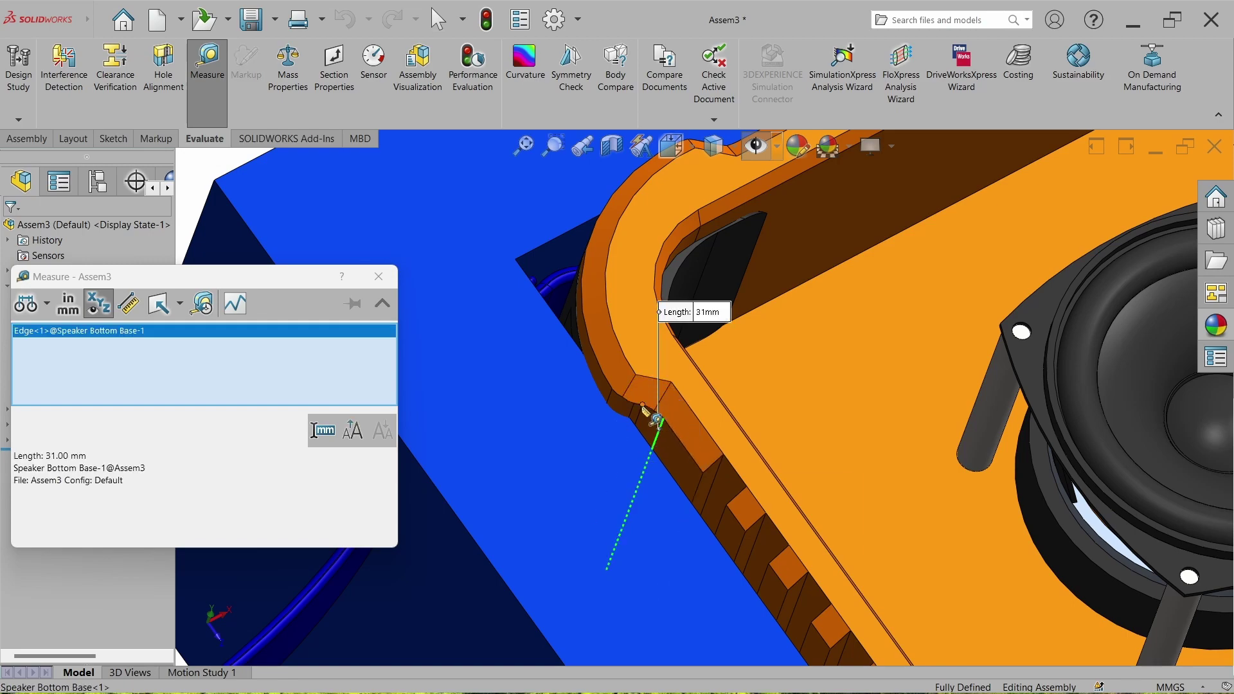
{"action": "scroll", "coordinate": [657, 421], "scroll_direction": "up", "scroll_amount": 5}
{"action": "middle_click_drag", "start_coordinate": [563, 268], "coordinate": [527, 244]}
{"action": "left_click", "coordinate": [513, 216]}
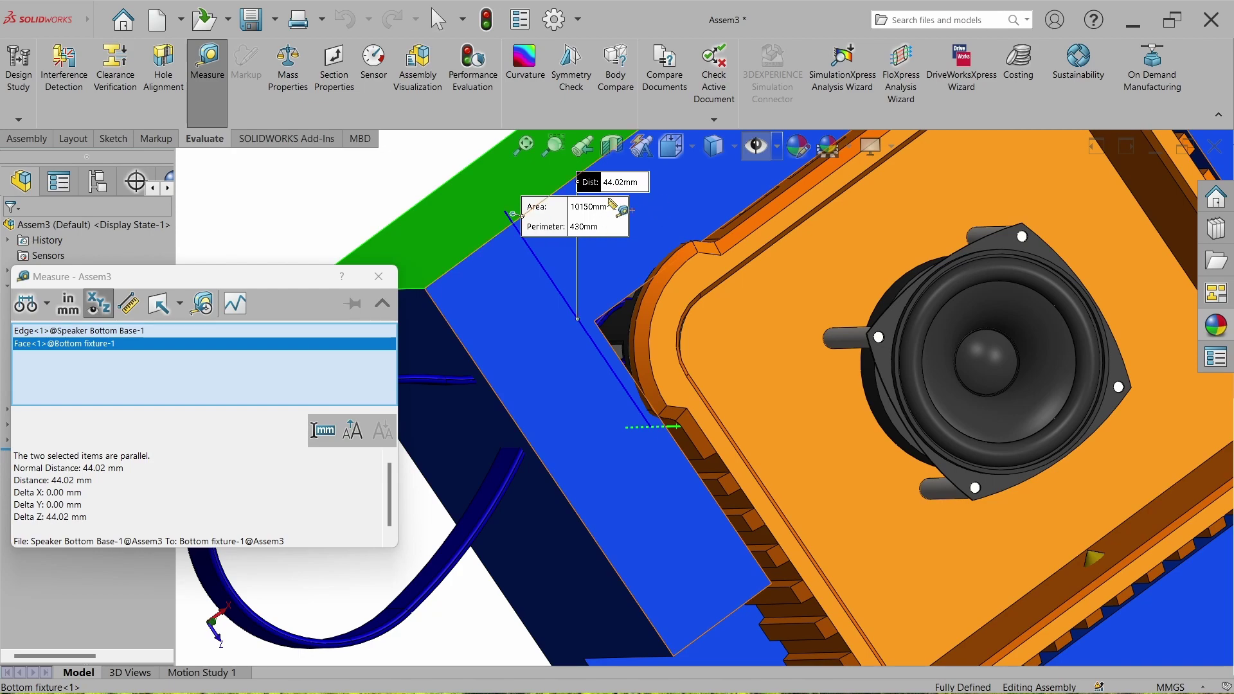
{"action": "key", "text": "Escape"}
{"action": "scroll", "coordinate": [705, 337], "scroll_direction": "down", "scroll_amount": 6}
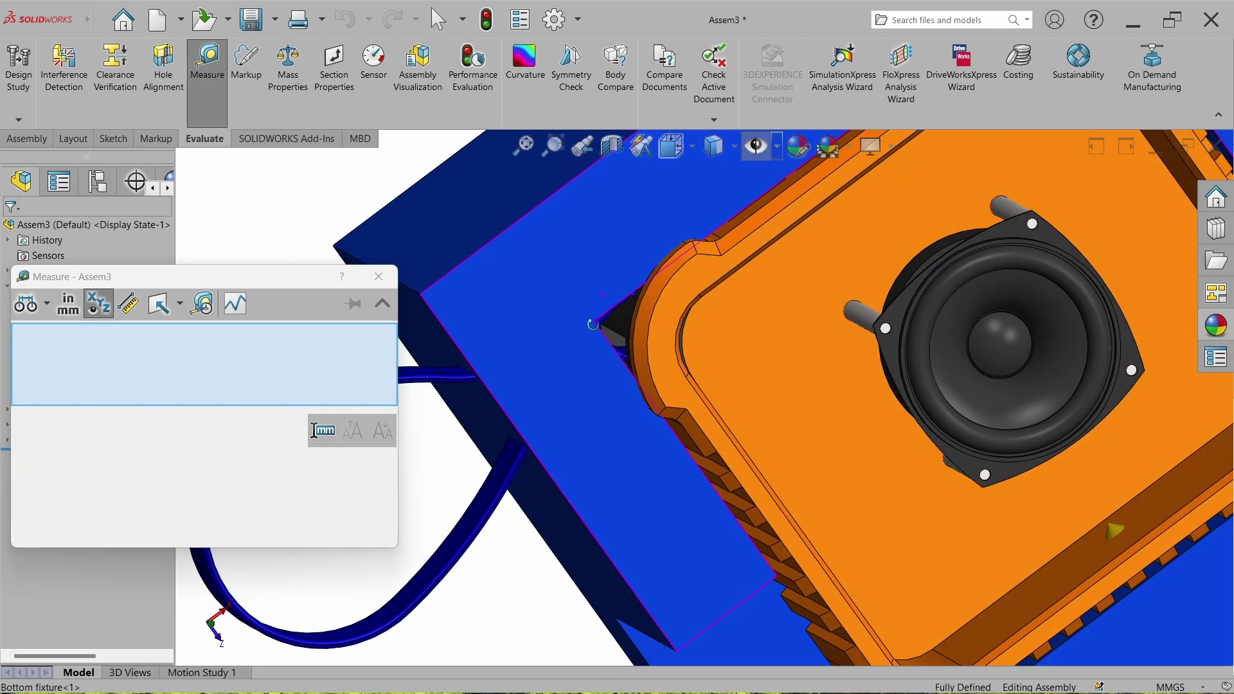
{"action": "left_click", "coordinate": [732, 341]}
{"action": "scroll", "coordinate": [671, 347], "scroll_direction": "up", "scroll_amount": 5}
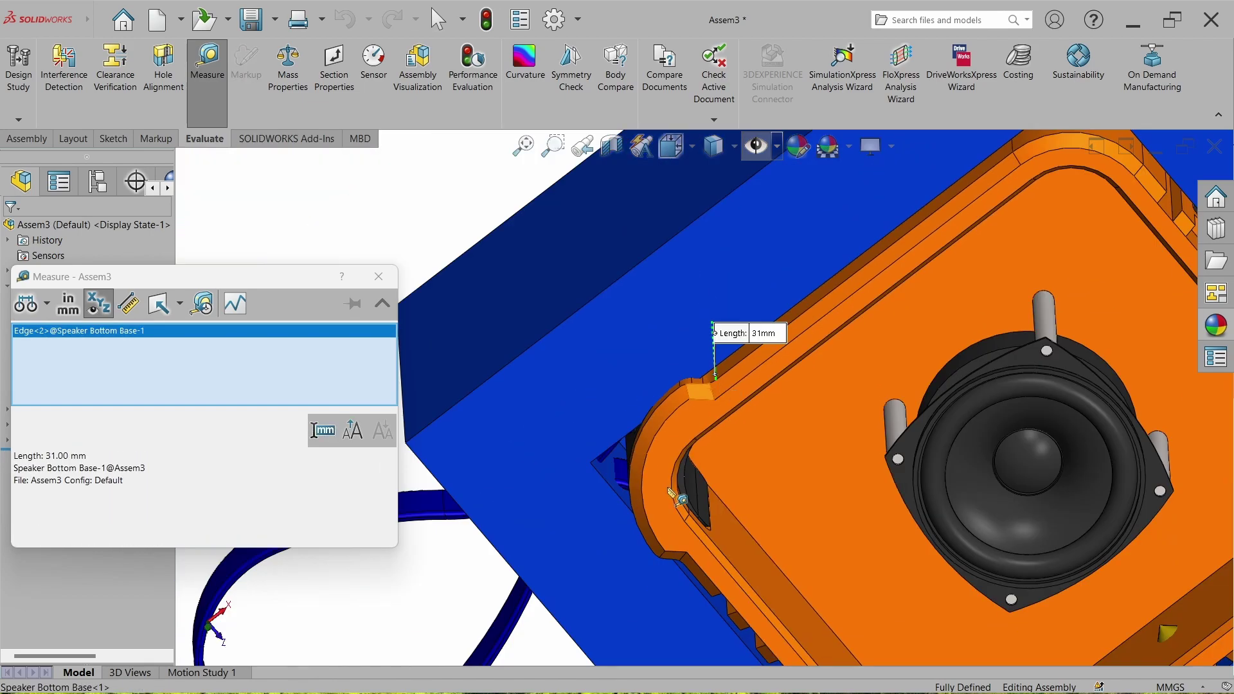
{"action": "scroll", "coordinate": [672, 347], "scroll_direction": "up", "scroll_amount": 4}
{"action": "left_click", "coordinate": [580, 544]}
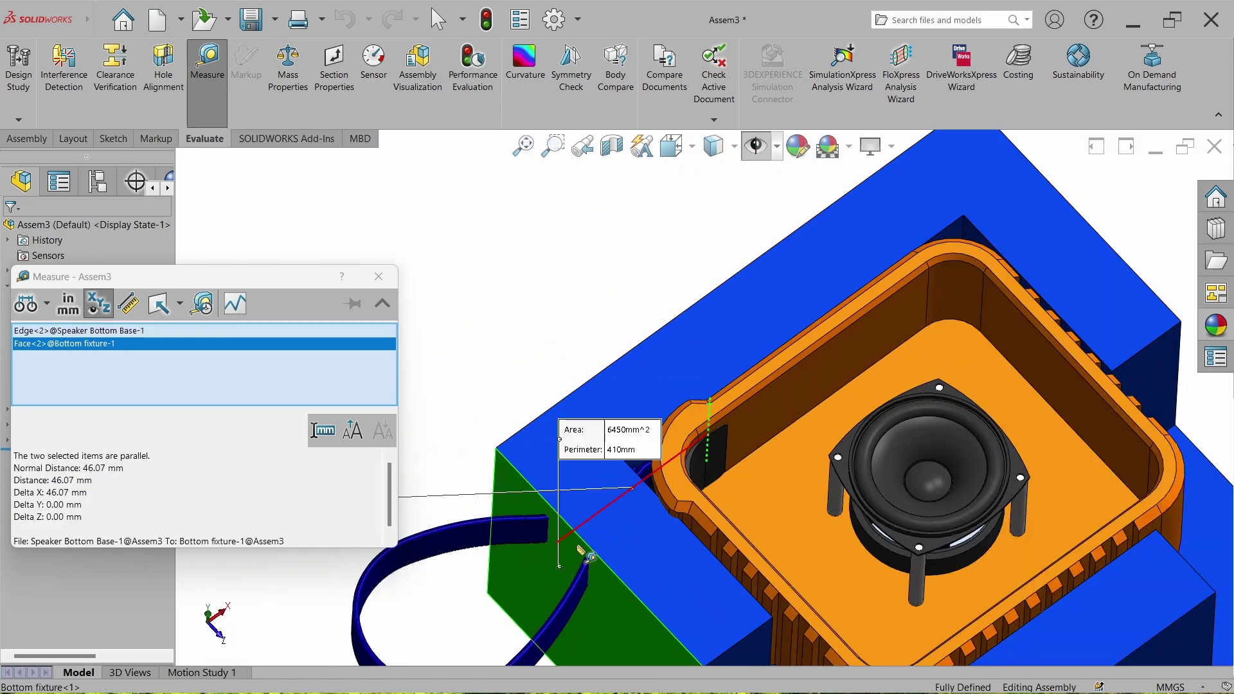
{"action": "scroll", "coordinate": [680, 469], "scroll_direction": "up", "scroll_amount": 2}
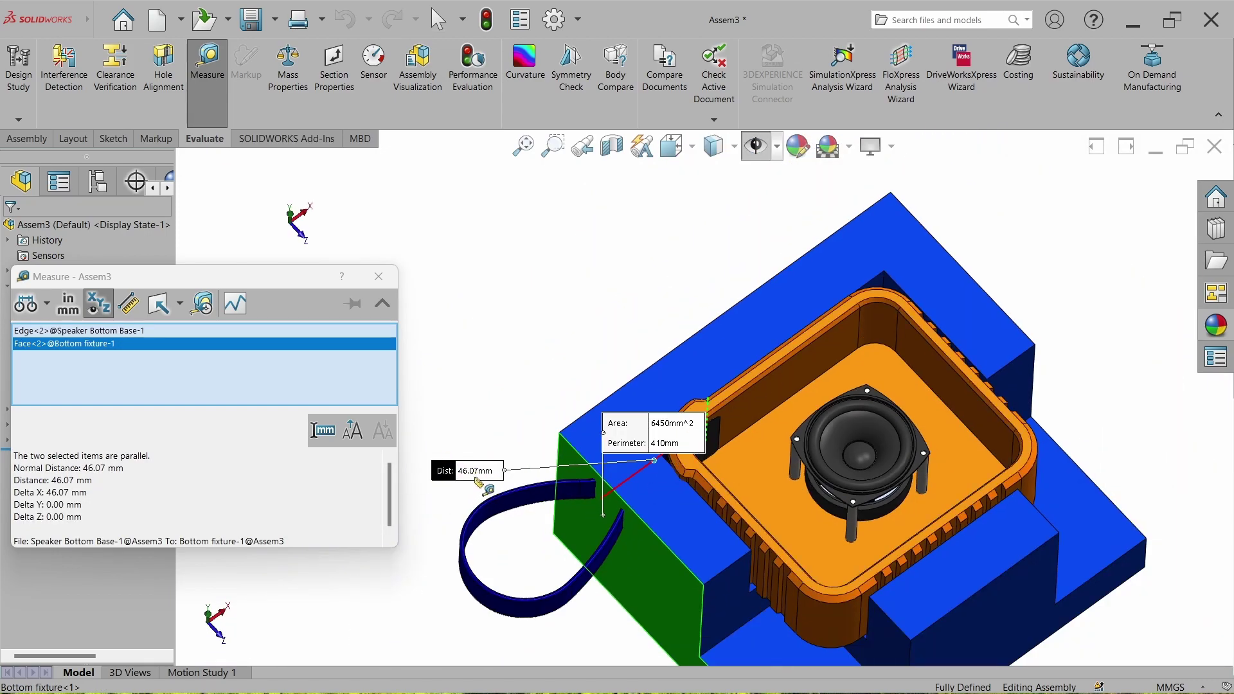
{"action": "left_click", "coordinate": [379, 277]}
{"action": "left_click", "coordinate": [755, 393]}
{"action": "left_click", "coordinate": [156, 139]}
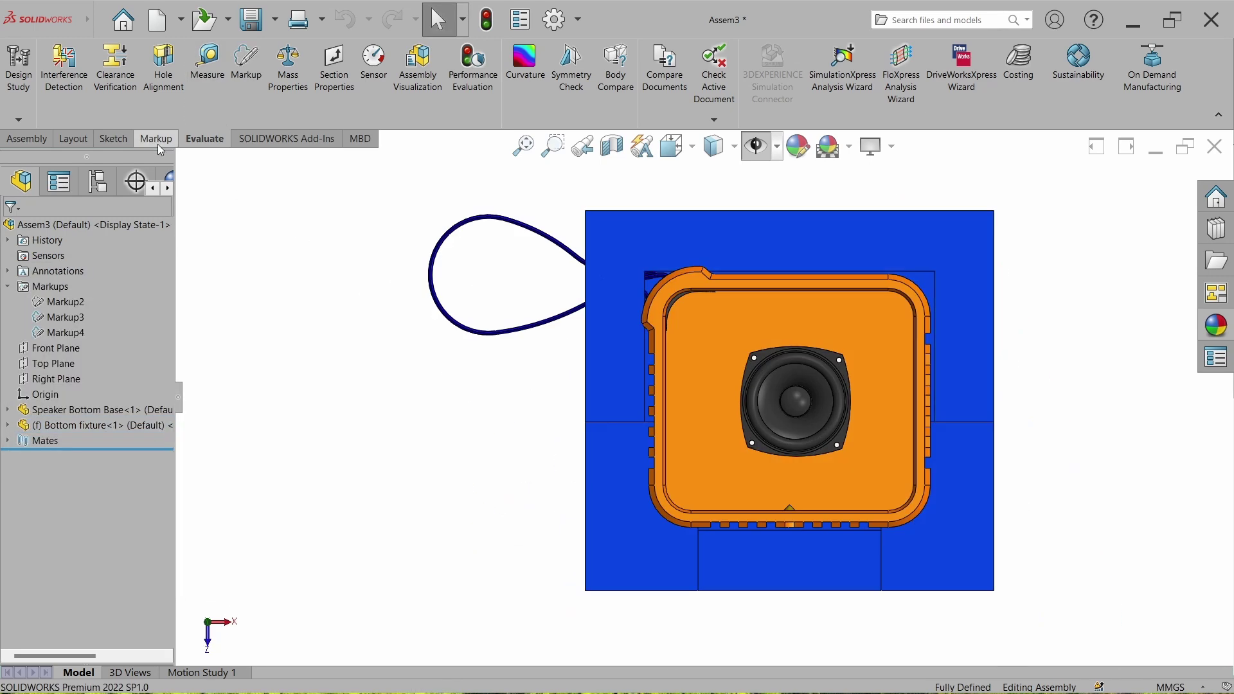
- Freehand-write 50 on the top and left sides of the outlined corner block
{"action": "left_click", "coordinate": [88, 70]}
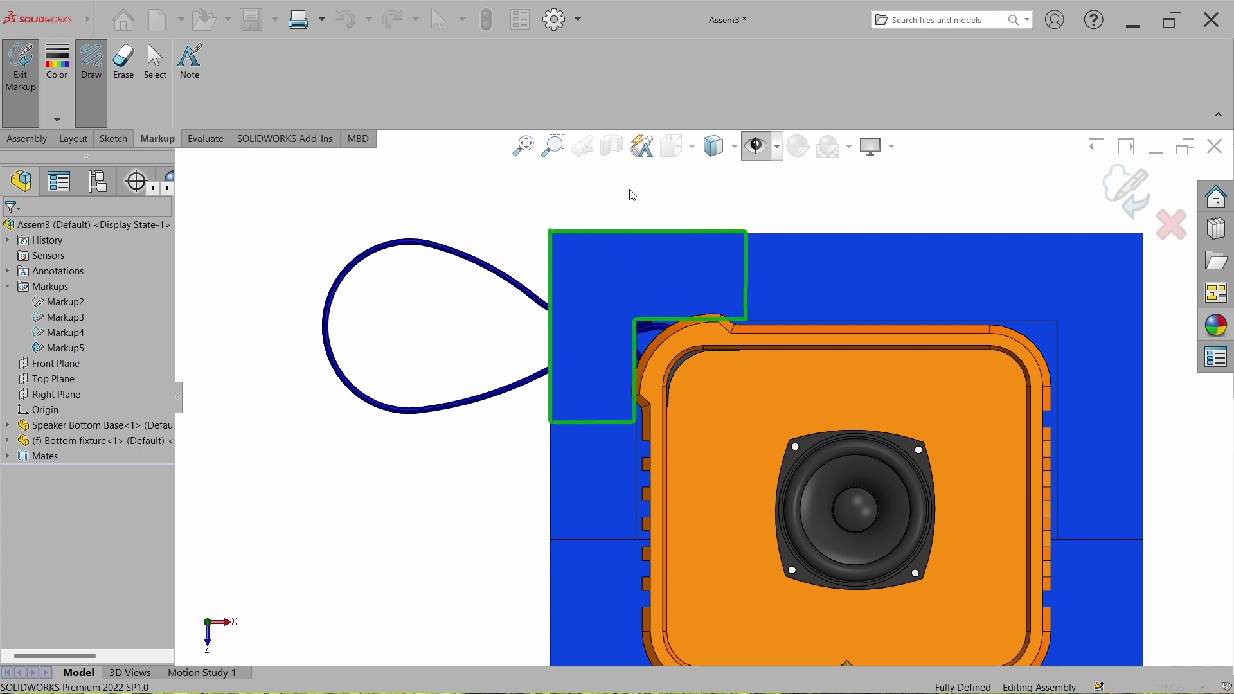
{"action": "mouse_move", "coordinate": [617, 193]}
{"action": "left_mouse_down"}
{"action": "mouse_move", "coordinate": [622, 223]}
{"action": "mouse_move", "coordinate": [665, 203]}
{"action": "left_mouse_up"}
{"action": "mouse_move", "coordinate": [506, 310]}
{"action": "left_mouse_down"}
{"action": "mouse_move", "coordinate": [502, 343]}
{"action": "mouse_move", "coordinate": [537, 318]}
{"action": "left_mouse_up"}
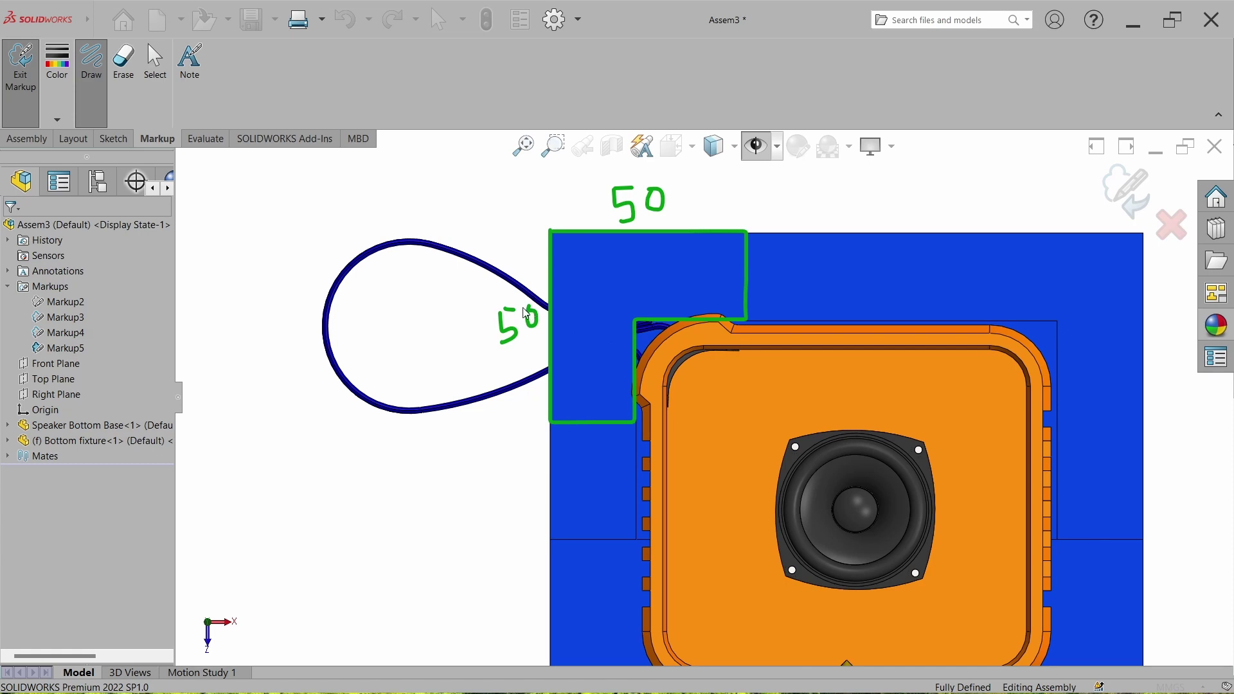
- Open the Bottom fixture part and start a sketch on its pocket floor face
{"action": "left_click", "coordinate": [1125, 191]}
{"action": "left_click", "coordinate": [585, 462]}
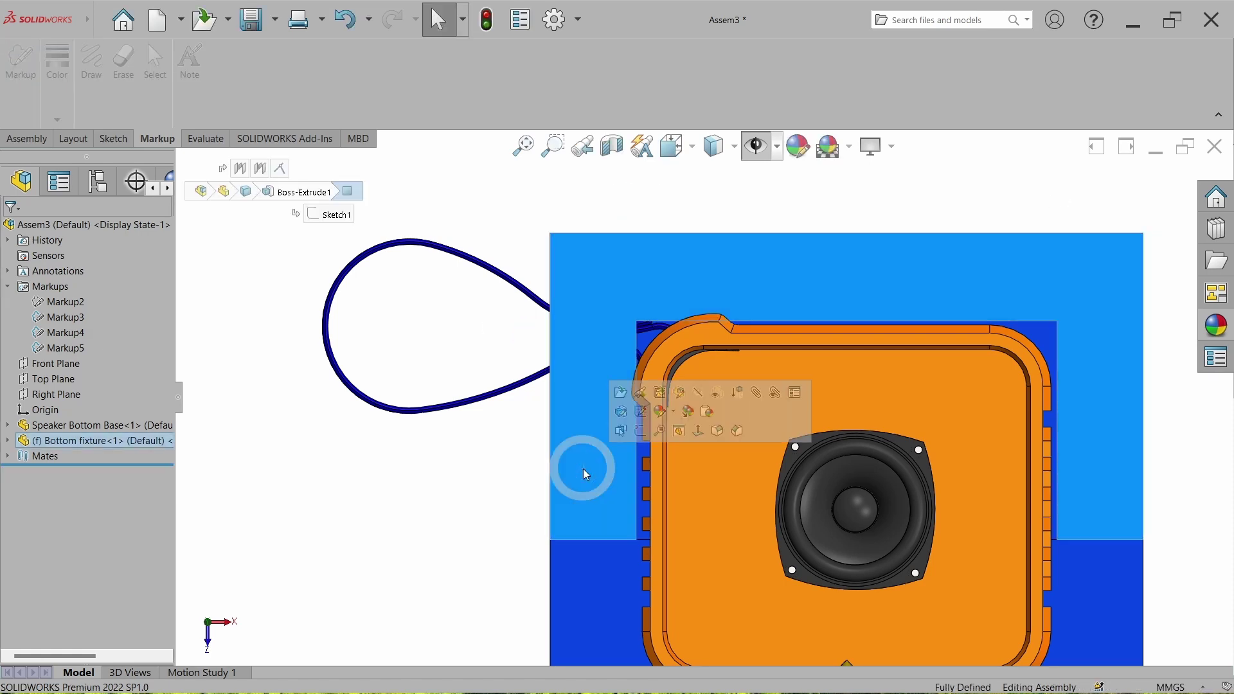
{"action": "left_click", "coordinate": [625, 393]}
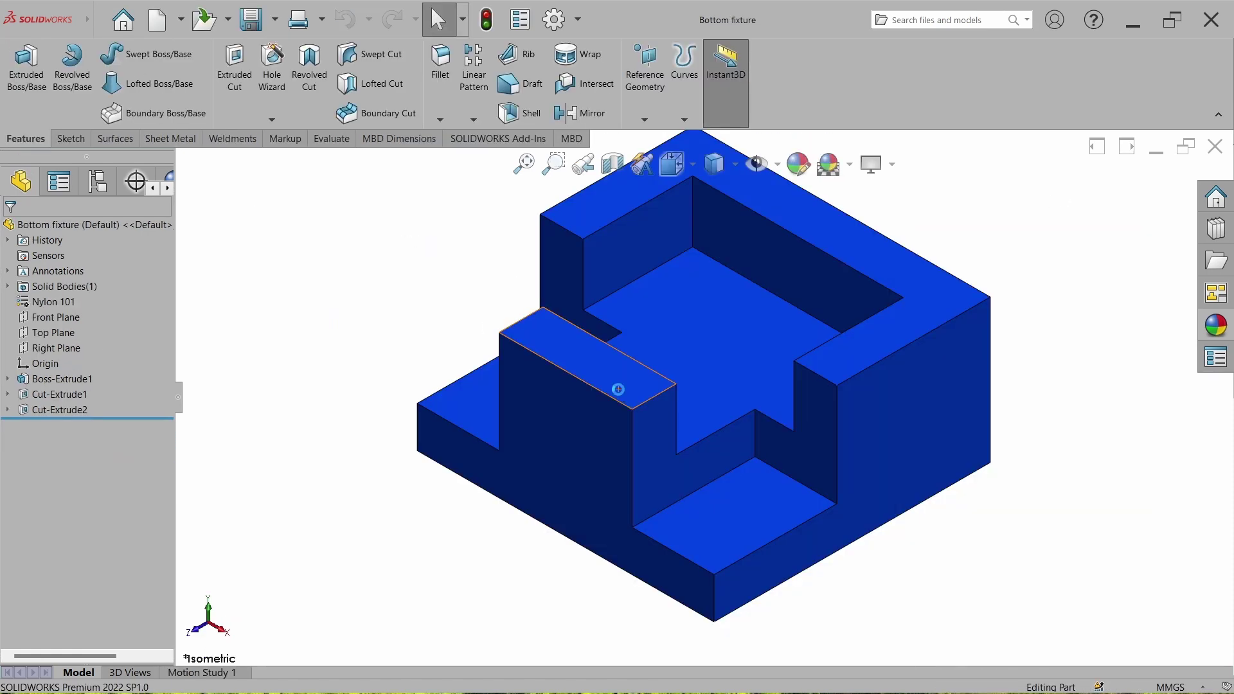
{"action": "left_click", "coordinate": [65, 140]}
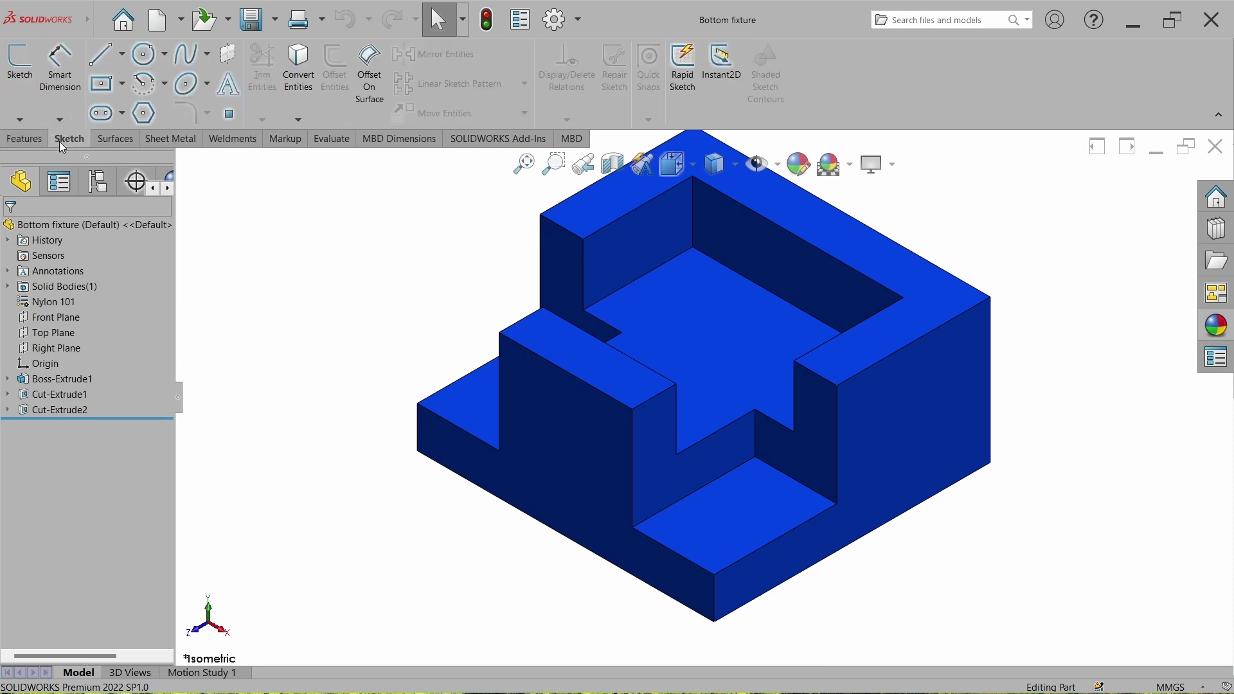
{"action": "left_click", "coordinate": [20, 65]}
{"action": "left_click", "coordinate": [710, 314]}
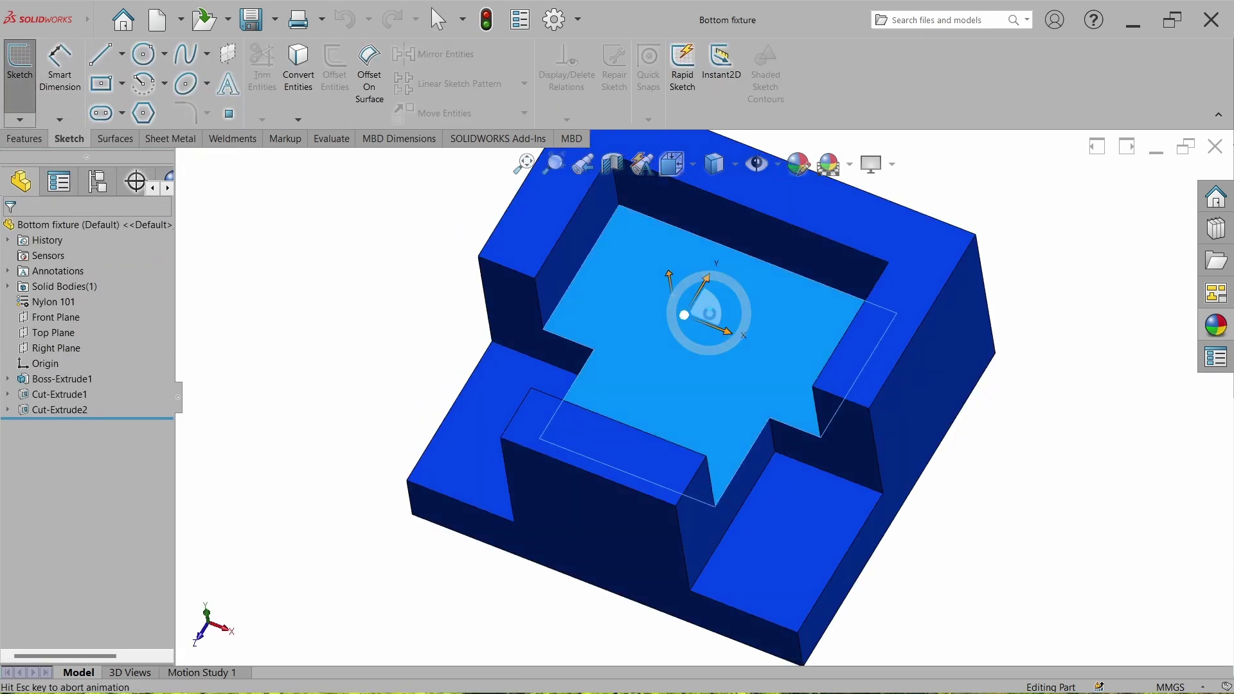
- Draw a corner rectangle at the part's top-left corner
{"action": "left_click", "coordinate": [105, 85]}
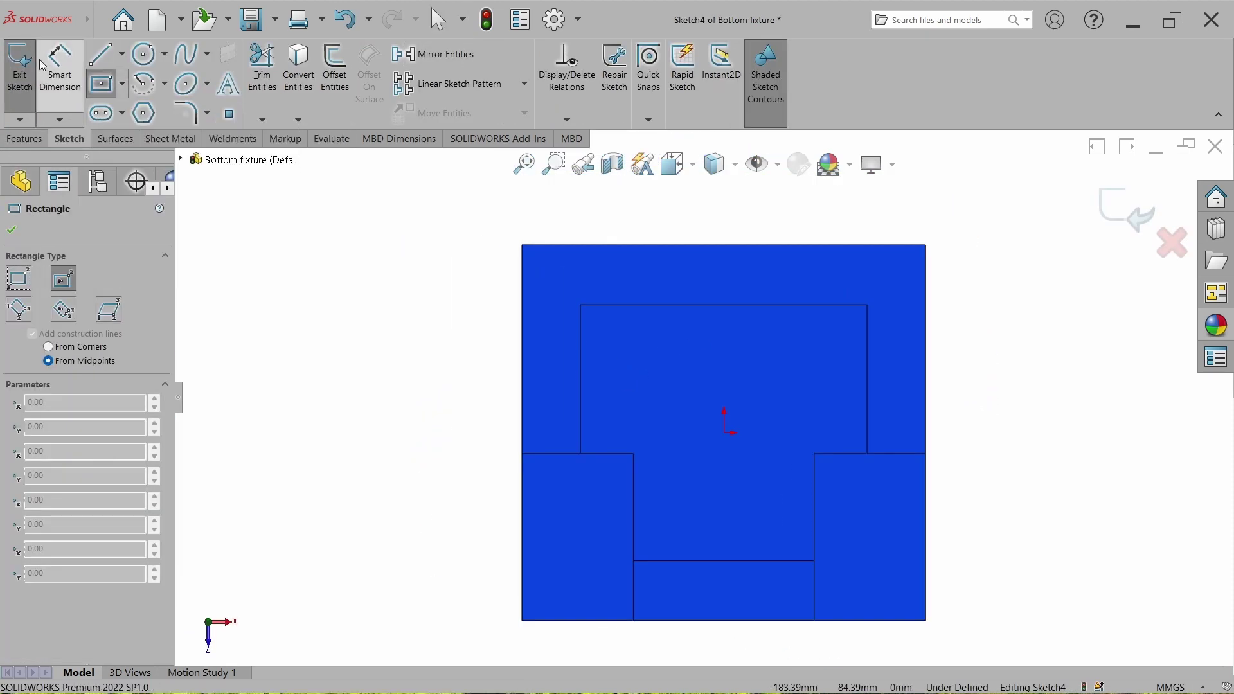
{"action": "left_click", "coordinate": [18, 279]}
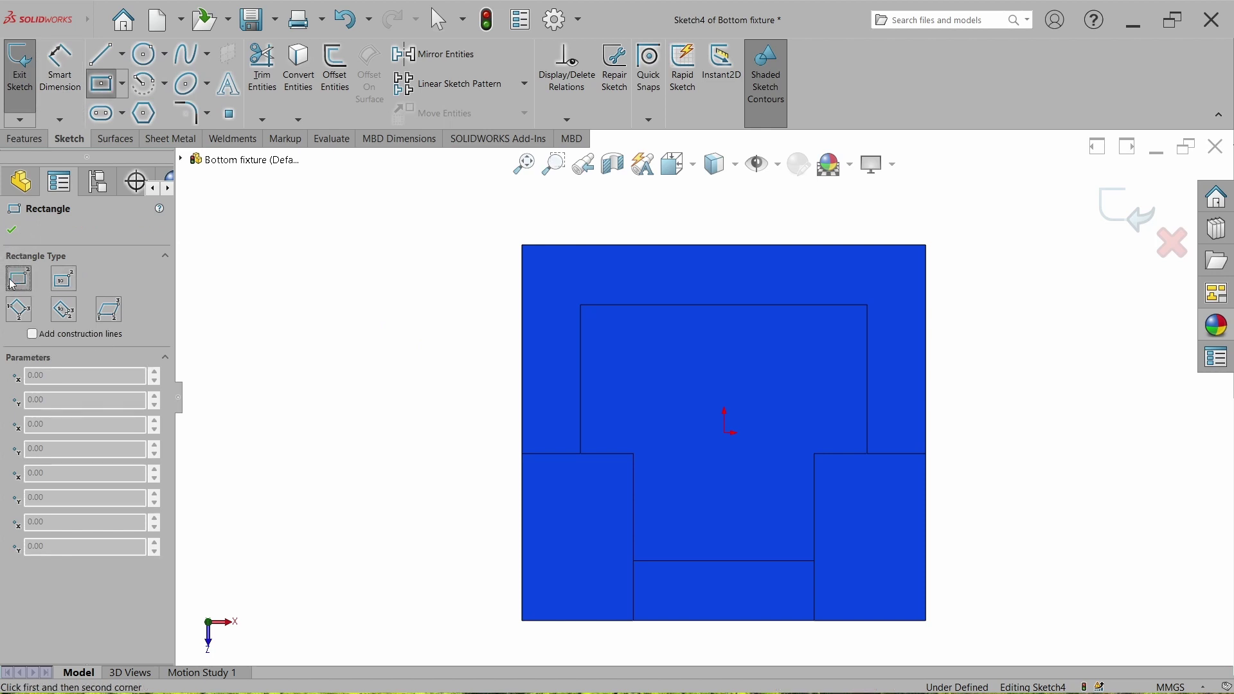
{"action": "left_click", "coordinate": [522, 247]}
{"action": "left_click", "coordinate": [620, 365]}
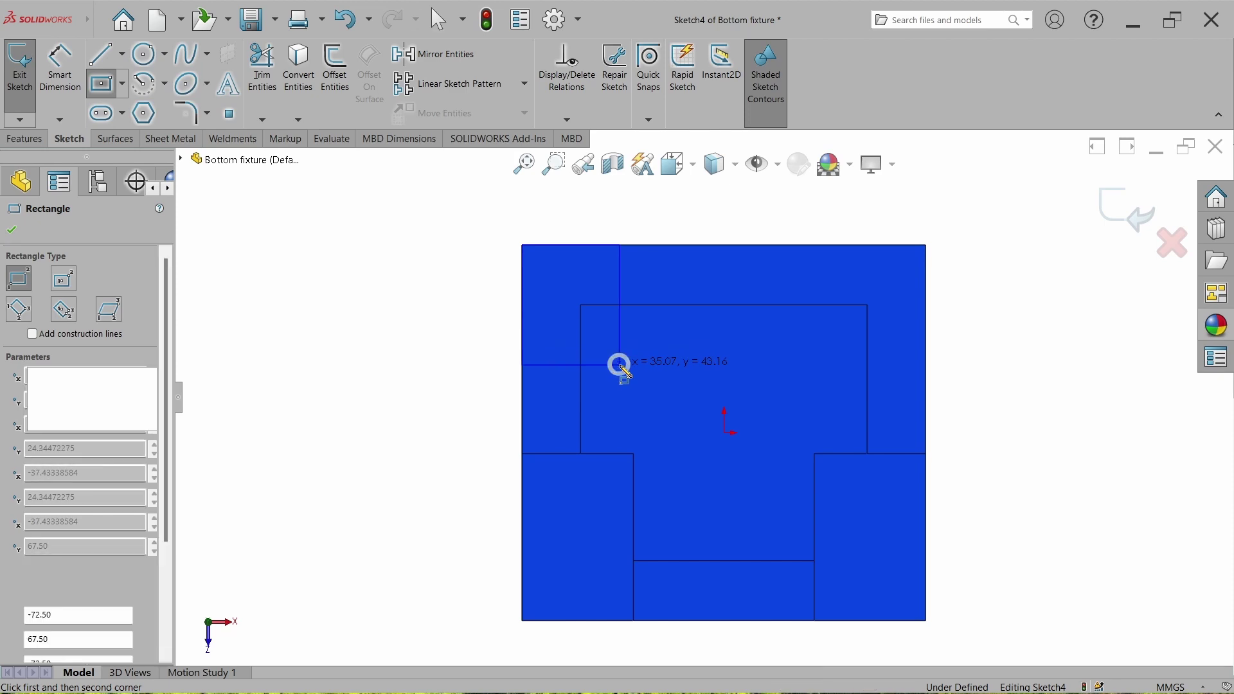
{"action": "key", "text": "d"}
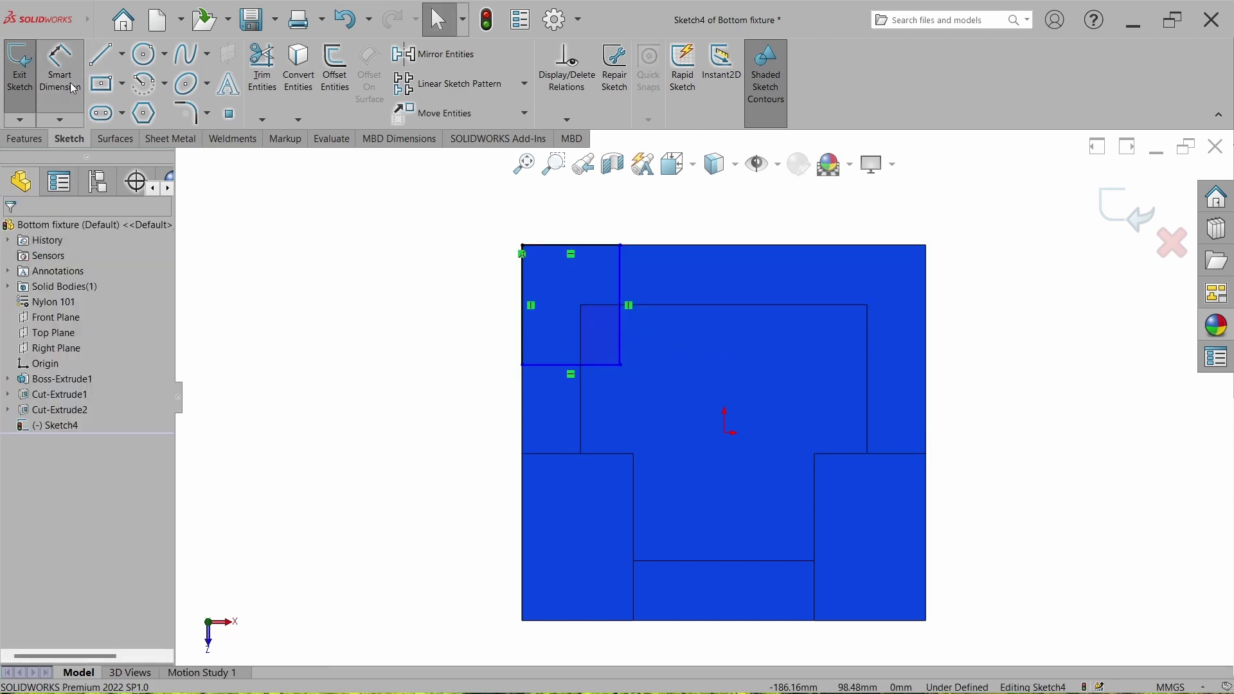
- Dimension the rectangle 50 mm by 50 mm and close the sketch
{"action": "left_click", "coordinate": [523, 325]}
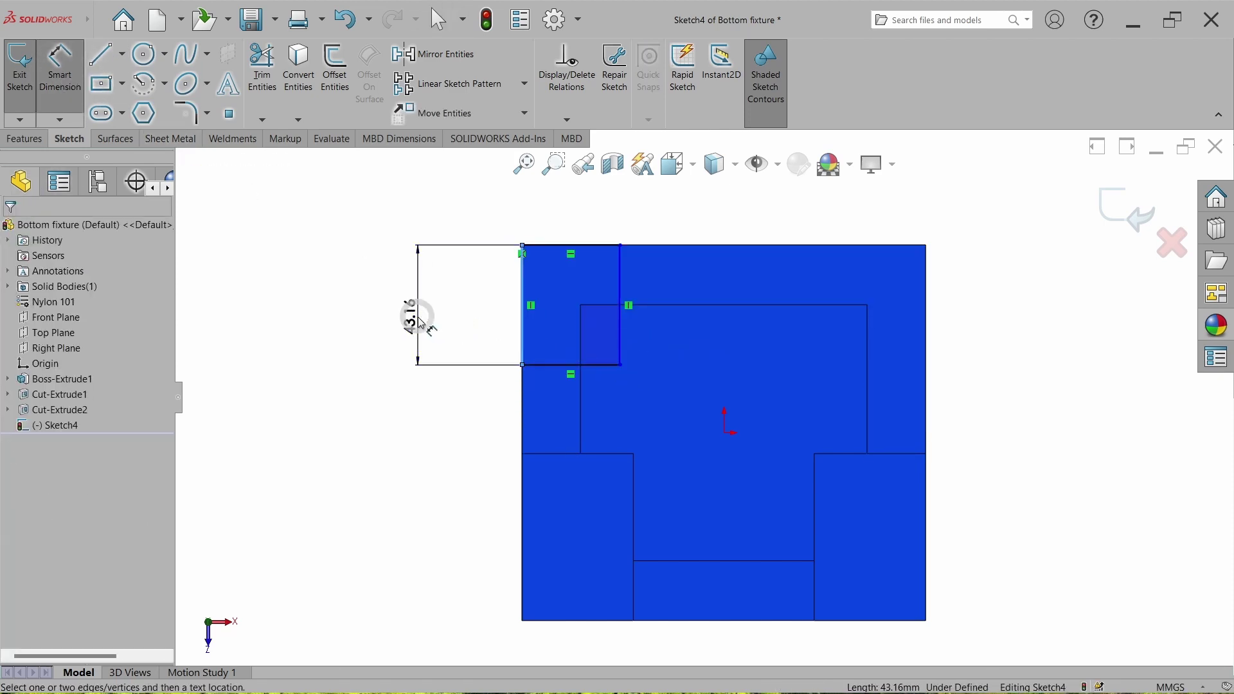
{"action": "left_click", "coordinate": [420, 321]}
{"action": "type", "text": "50"}
{"action": "key", "text": "Return"}
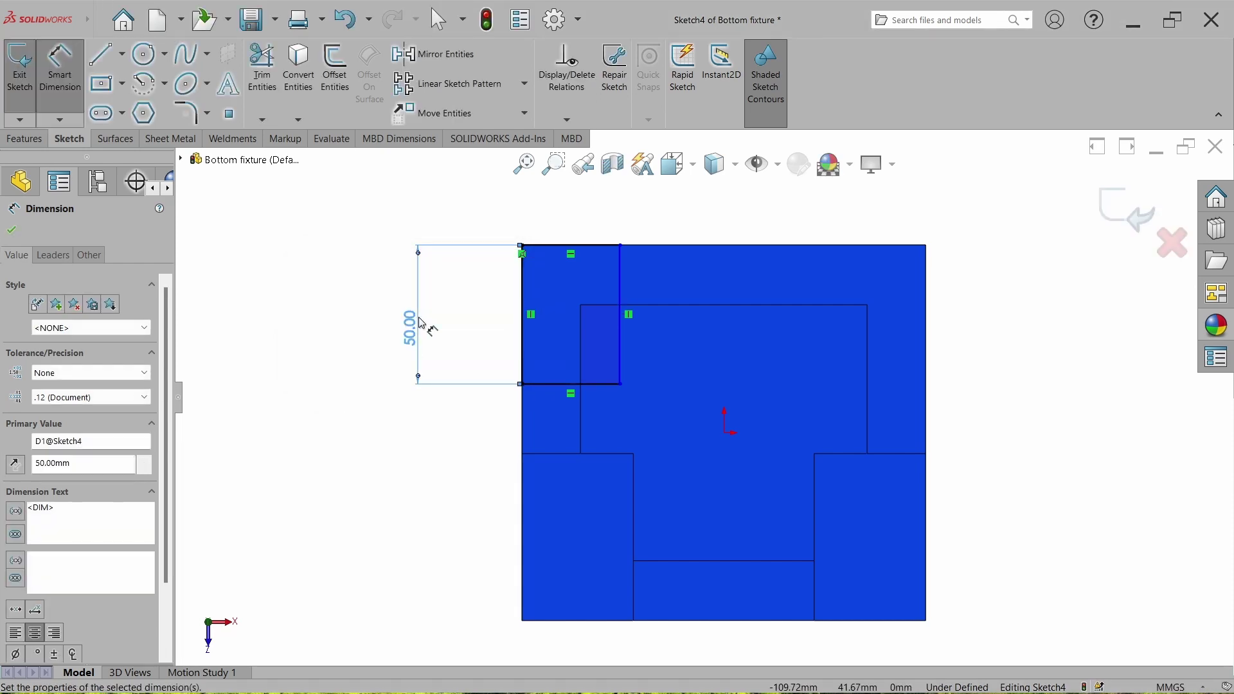
{"action": "left_click", "coordinate": [559, 246]}
{"action": "left_click", "coordinate": [579, 205]}
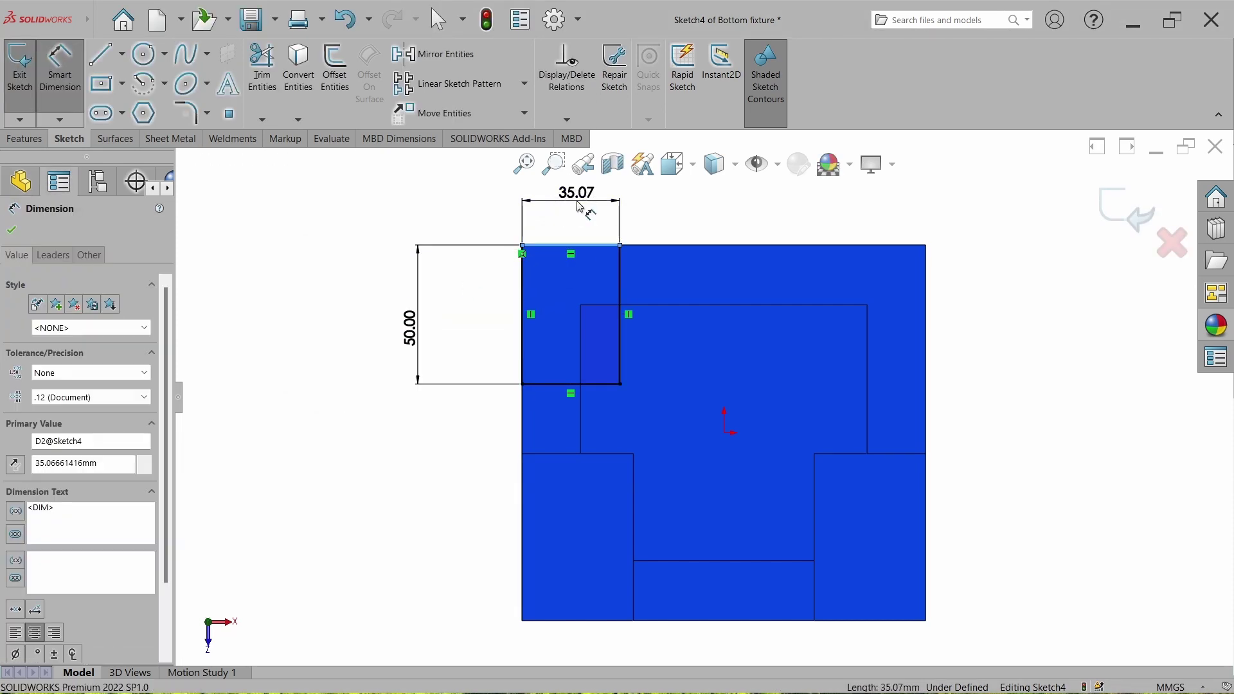
{"action": "type", "text": "50"}
{"action": "key", "text": "Return"}
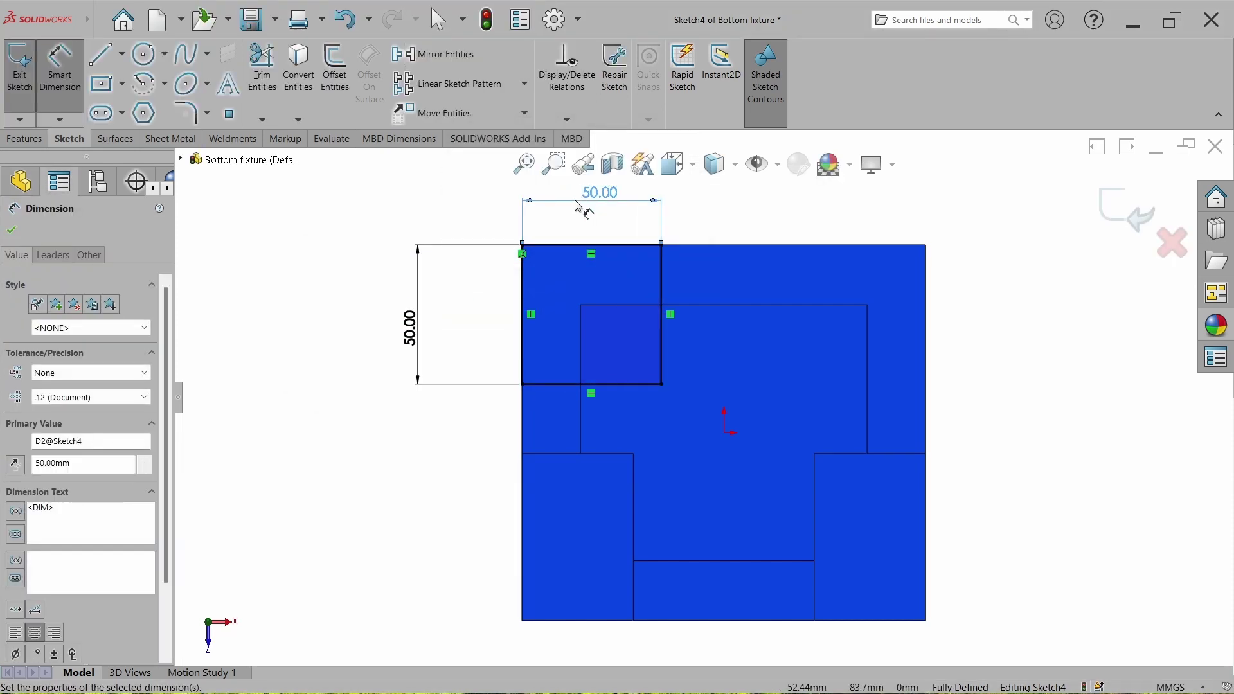
{"action": "left_click", "coordinate": [20, 65]}
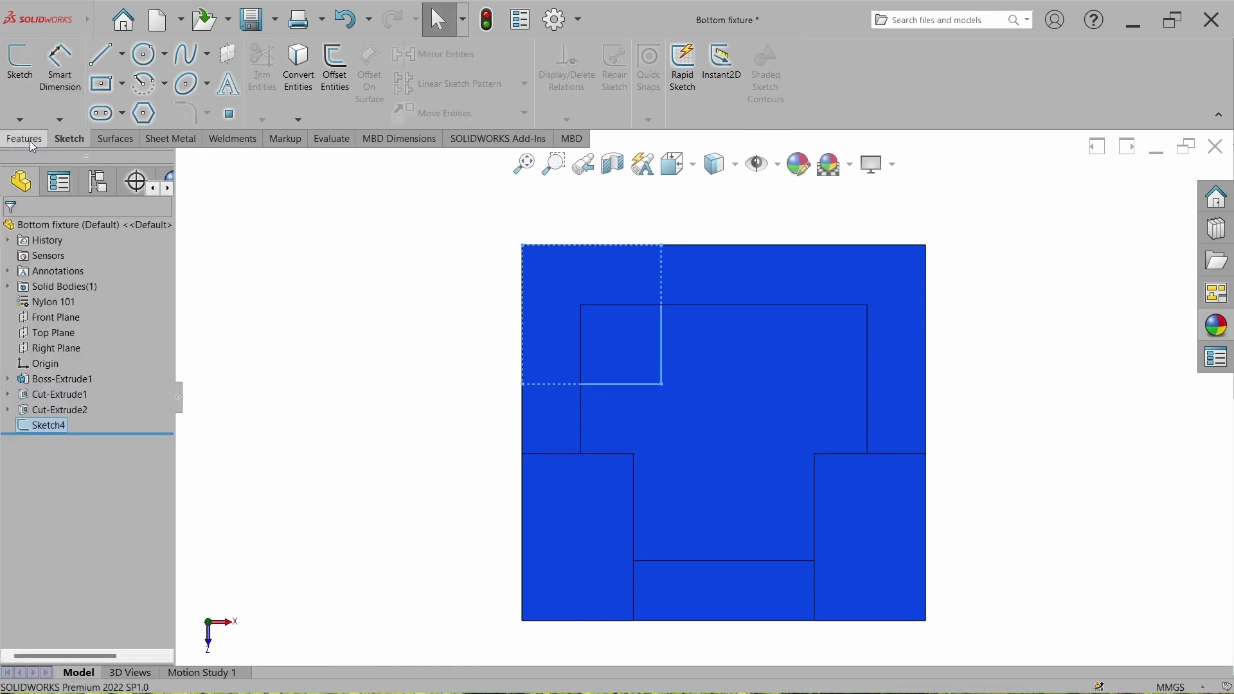
- Cut the 50 × 50 corner sketch Through All in reverse, then close the part
{"action": "left_click", "coordinate": [30, 140]}
{"action": "left_click", "coordinate": [234, 71]}
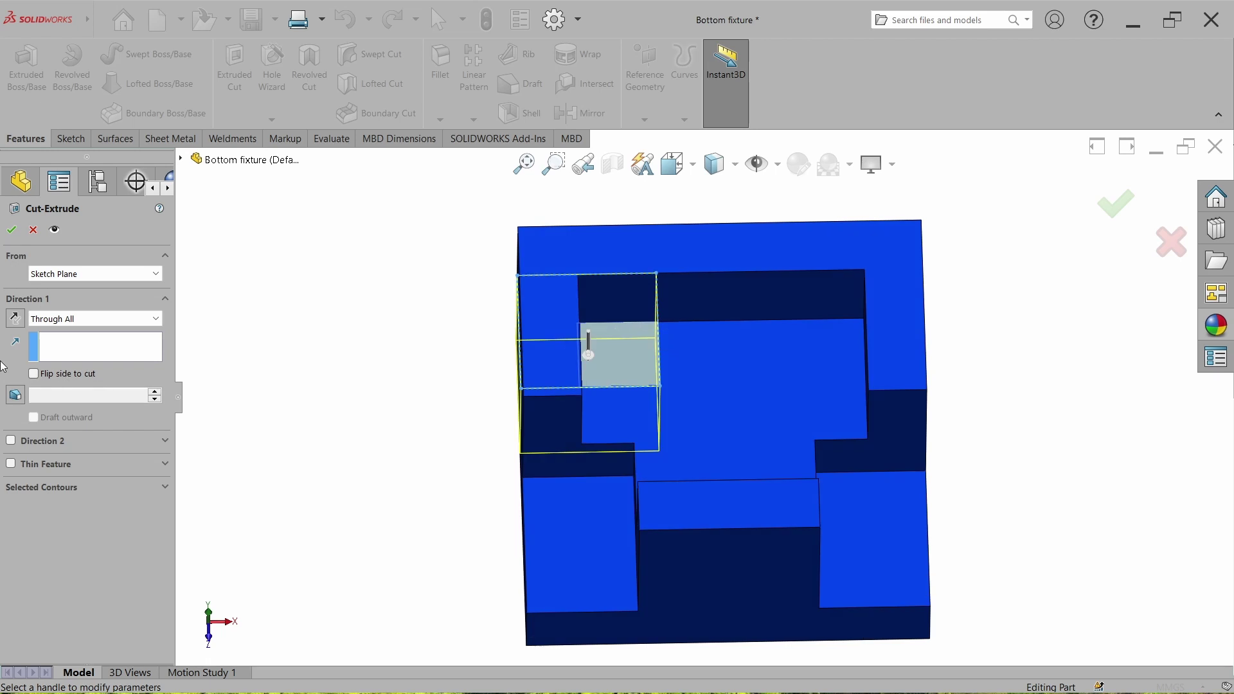
{"action": "left_click", "coordinate": [15, 318]}
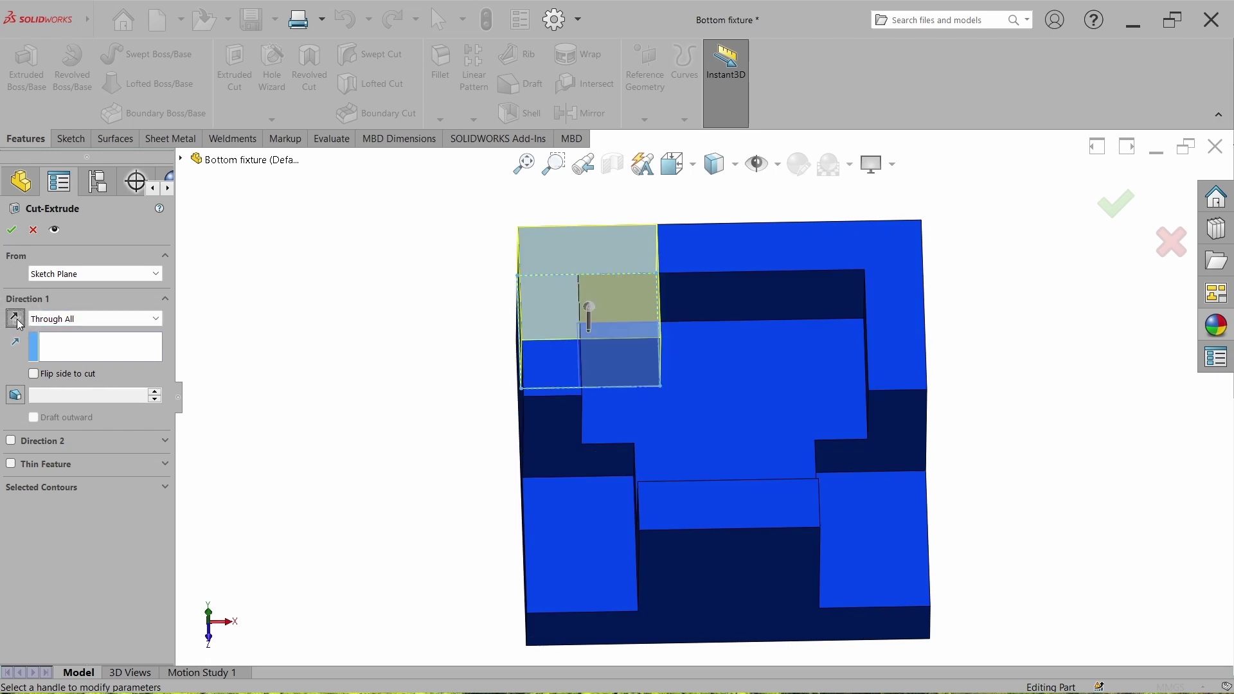
{"action": "left_click", "coordinate": [12, 230]}
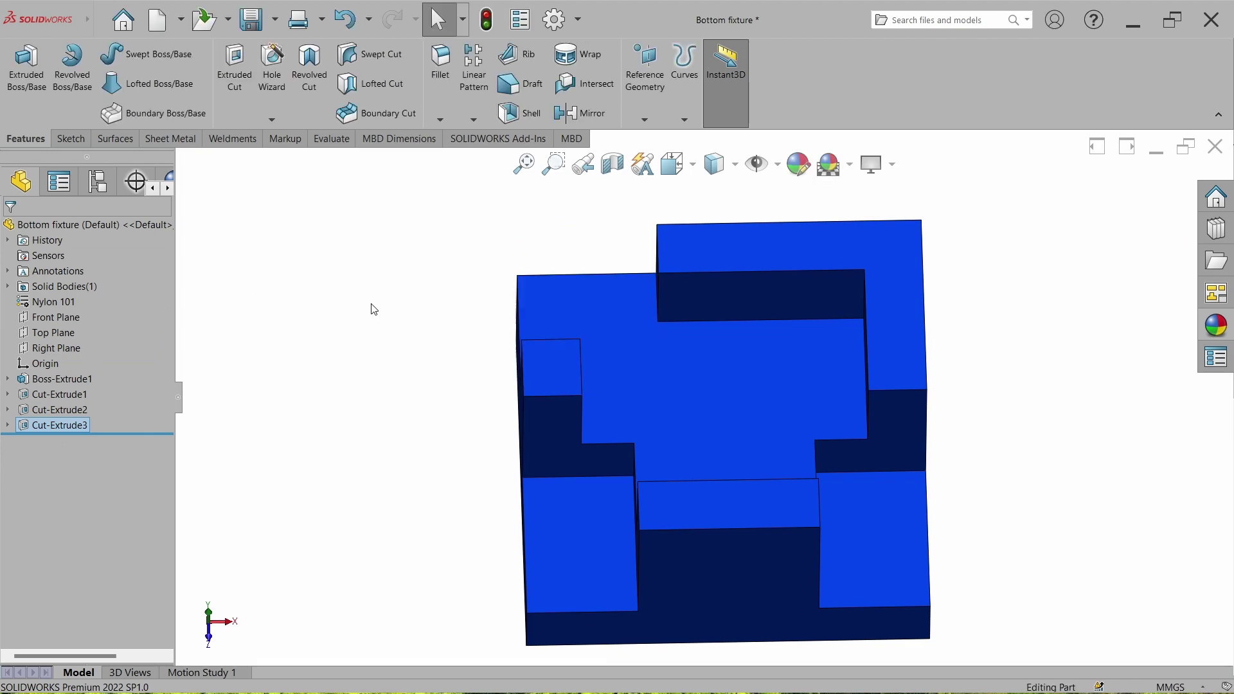
{"action": "left_click", "coordinate": [1215, 157]}
- Save the fixture part and return to an angled 3-D view of Assem3
{"action": "left_click", "coordinate": [598, 351]}
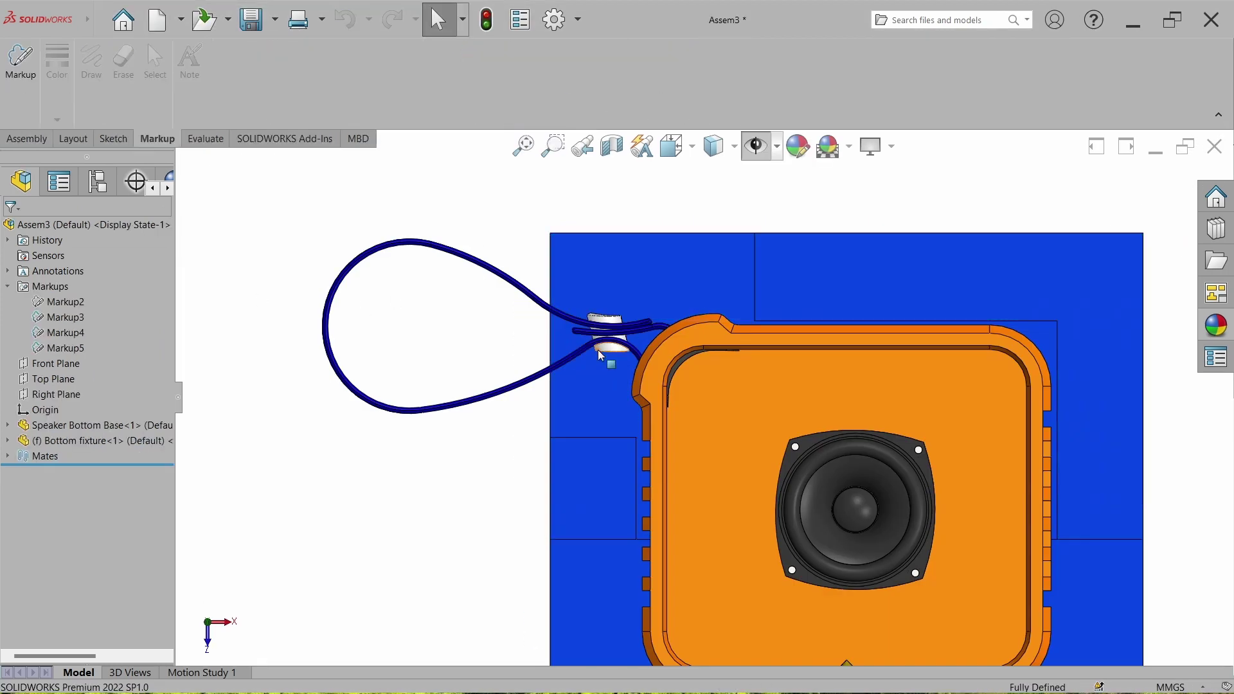
{"action": "scroll", "coordinate": [675, 353], "scroll_direction": "up", "scroll_amount": 2}
{"action": "scroll", "coordinate": [675, 353], "scroll_direction": "down", "scroll_amount": 6}
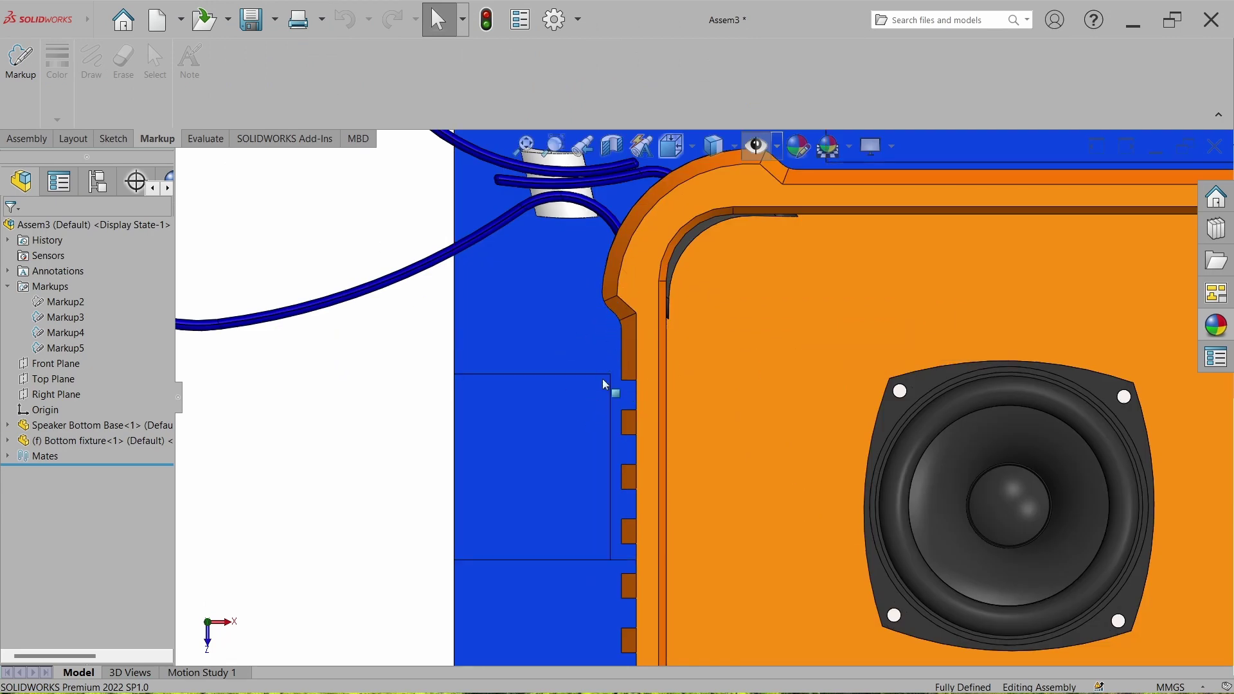
{"action": "scroll", "coordinate": [641, 388], "scroll_direction": "up", "scroll_amount": 2}
{"action": "scroll", "coordinate": [639, 315], "scroll_direction": "down", "scroll_amount": 1}
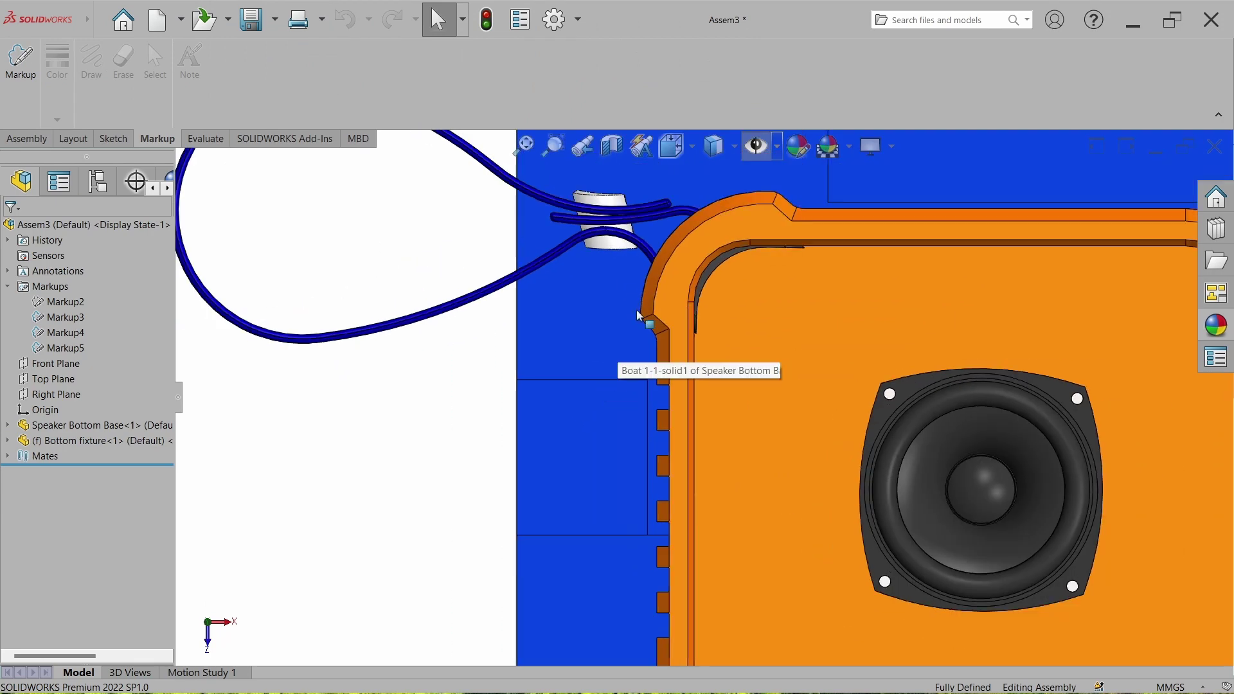
{"action": "scroll", "coordinate": [675, 366], "scroll_direction": "up", "scroll_amount": 3}
{"action": "middle_click_drag", "start_coordinate": [757, 241], "coordinate": [813, 226]}
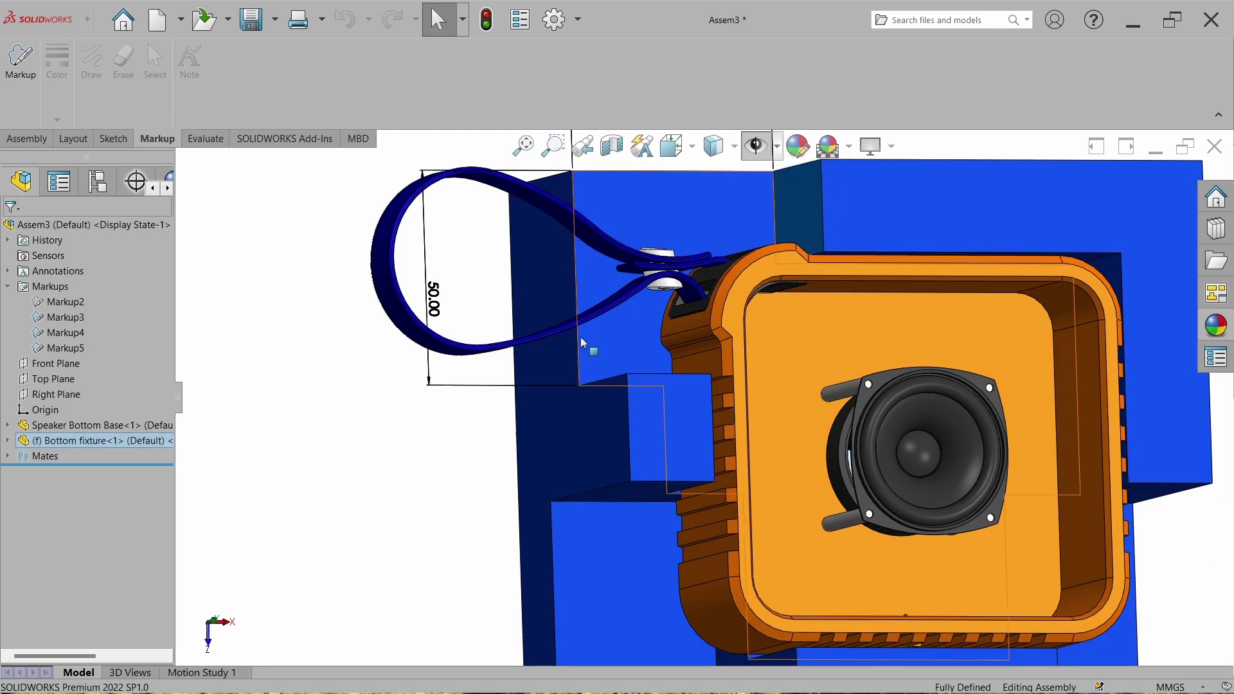
- Change the fixture's 50.00 dimension to 40, rebuild, and return to isometric view
{"action": "double_click", "coordinate": [435, 299]}
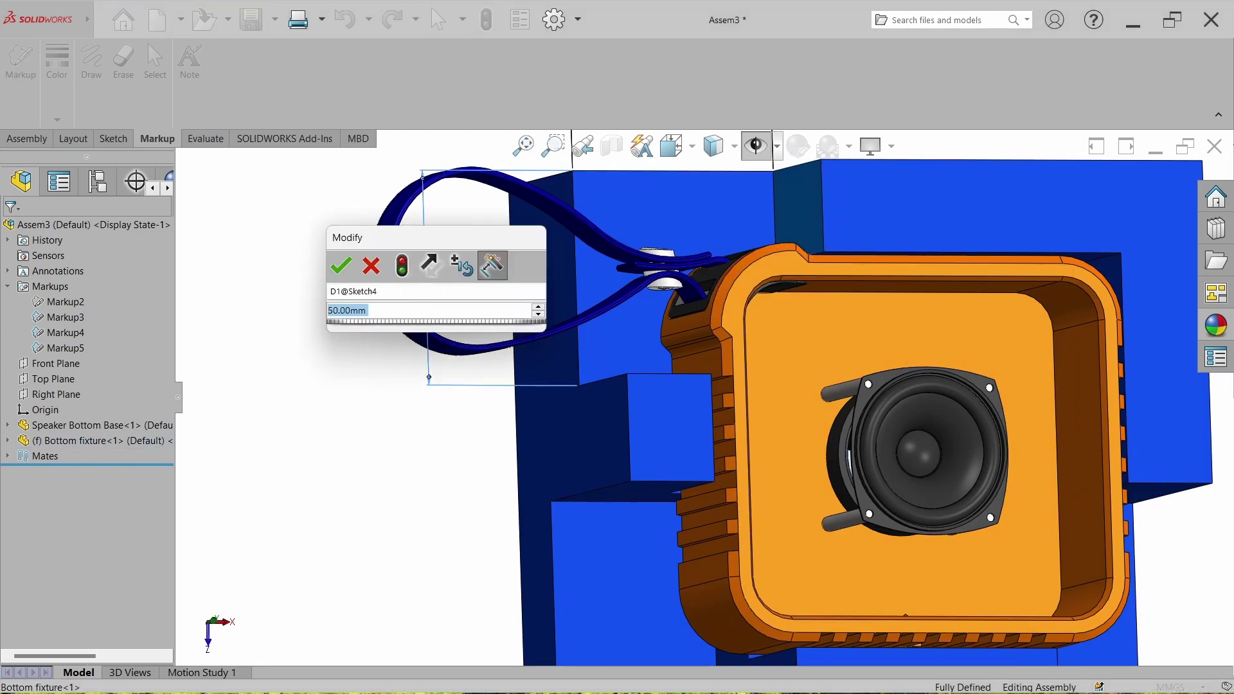
{"action": "type", "text": "40"}
{"action": "key", "text": "Return"}
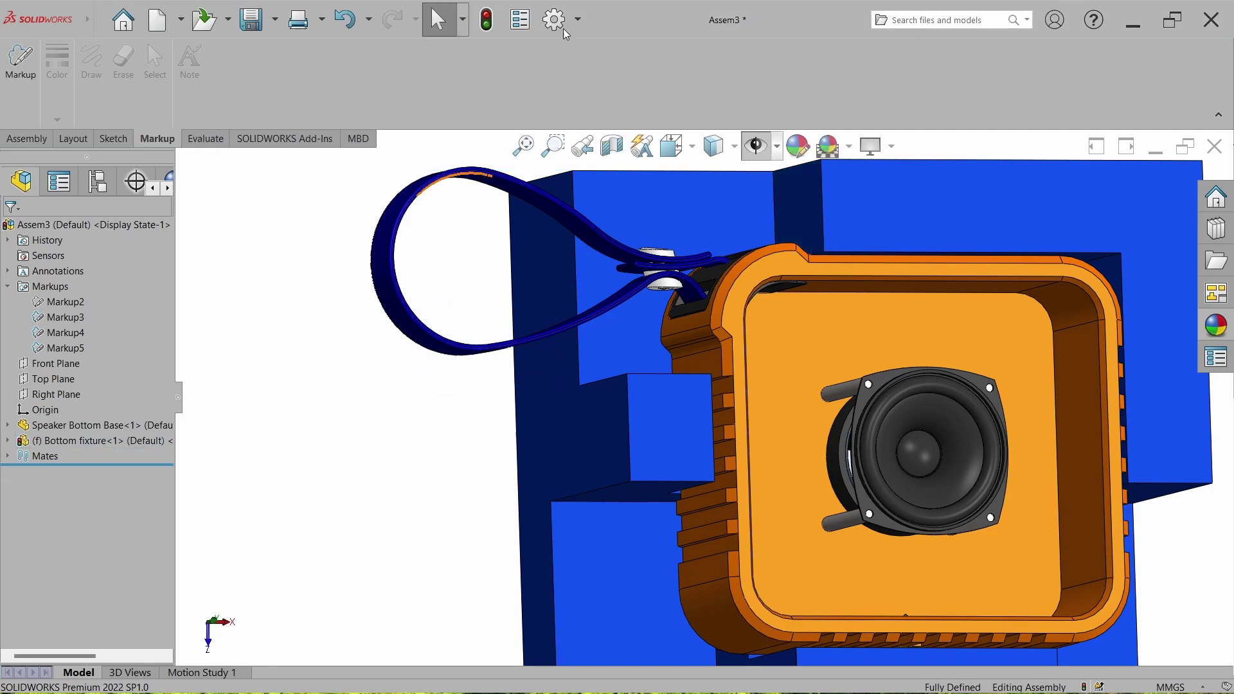
{"action": "left_click", "coordinate": [487, 20]}
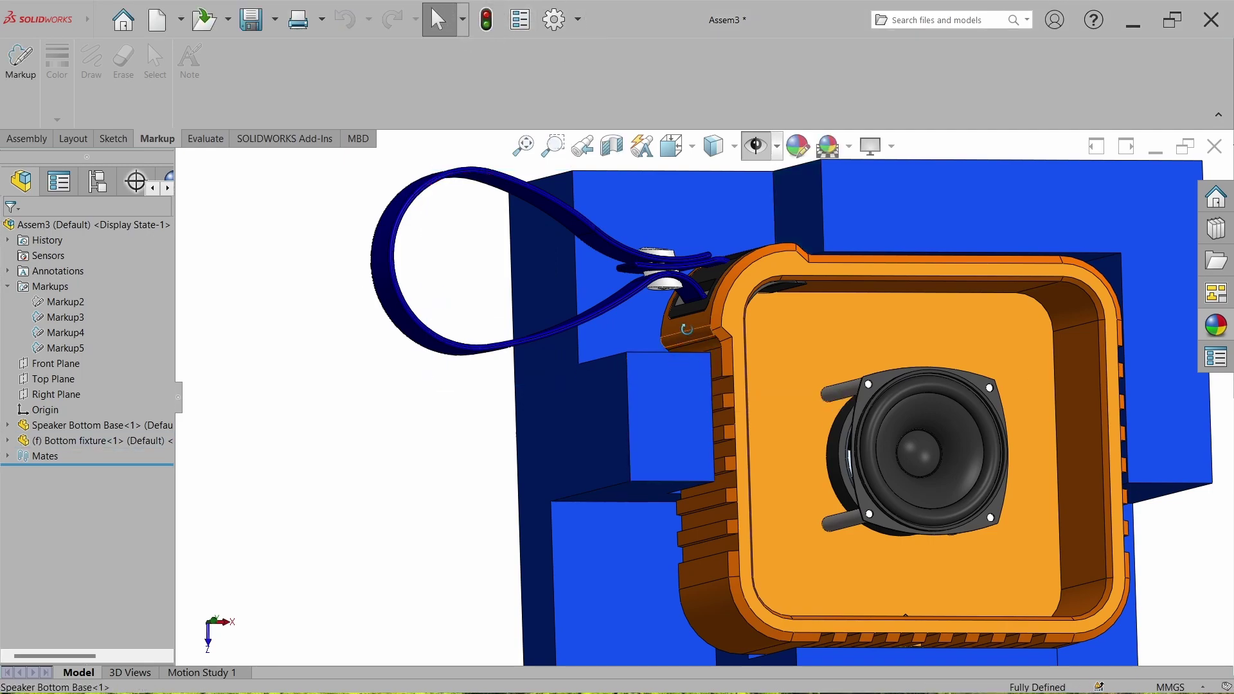
{"action": "middle_click_drag", "start_coordinate": [687, 329], "coordinate": [754, 341]}
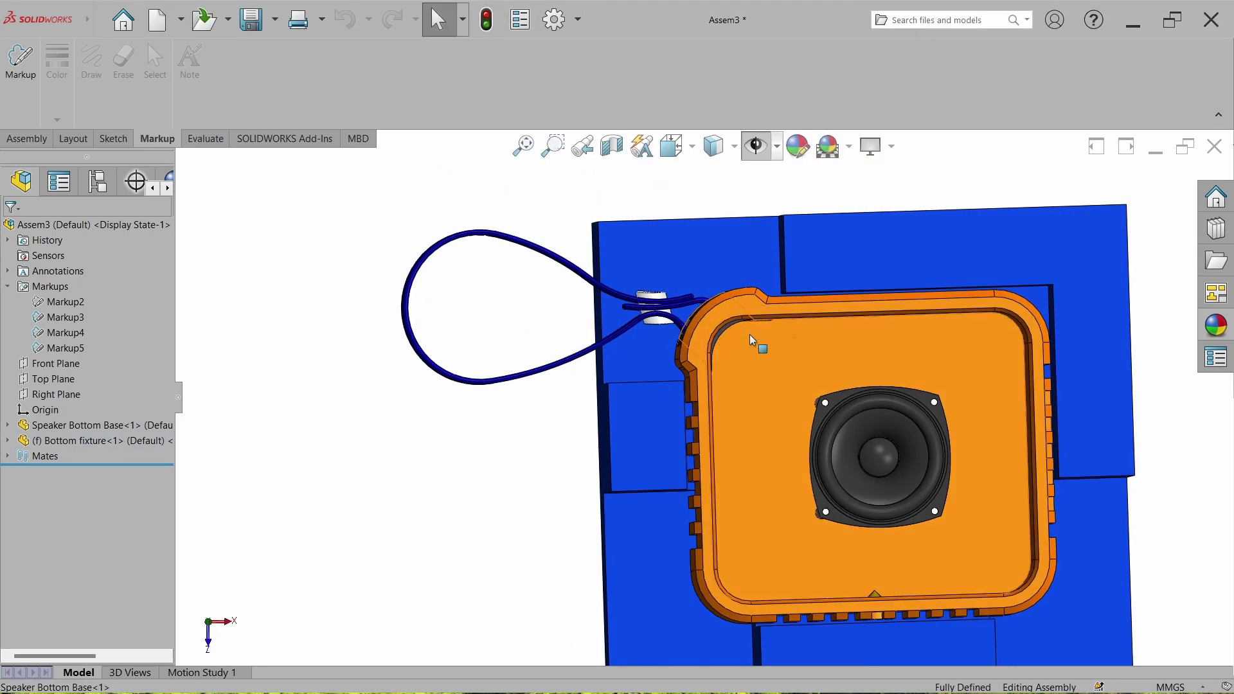
{"action": "key", "text": "ctrl+7"}
{"action": "key", "text": "ctrl+5"}
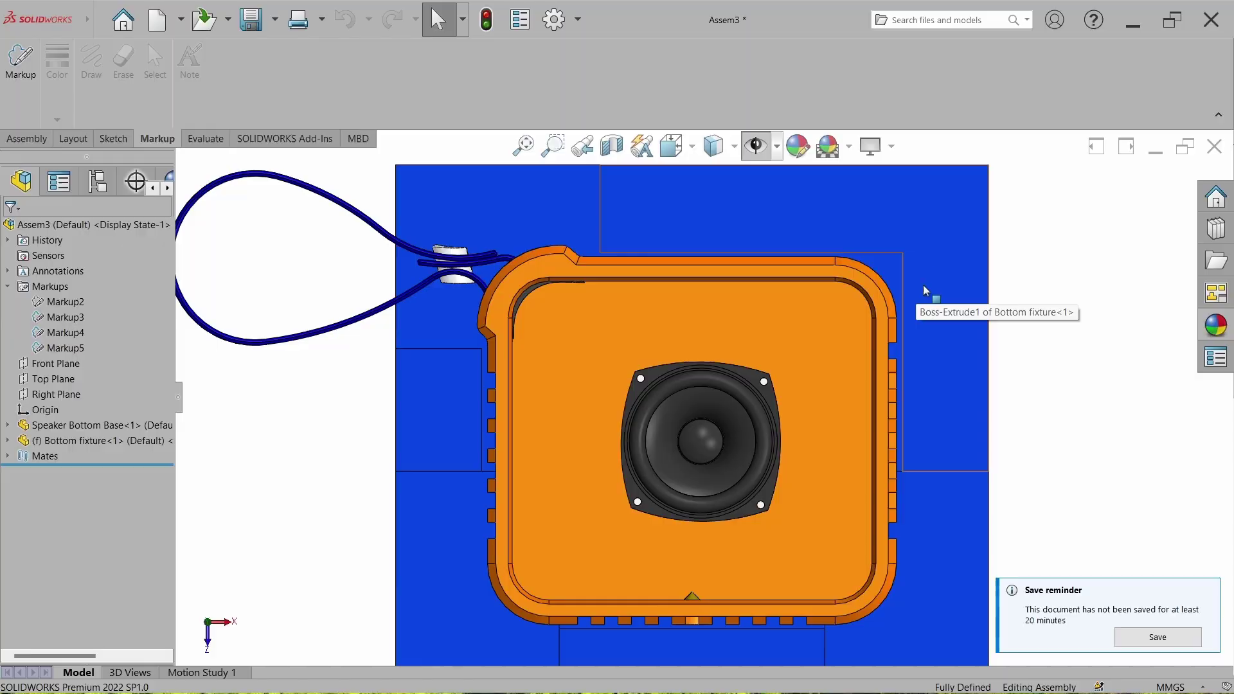
- Open the Bottom fixture part and round one vertical pocket corner edge with a 10 mm fillet
{"action": "left_click", "coordinate": [936, 297]}
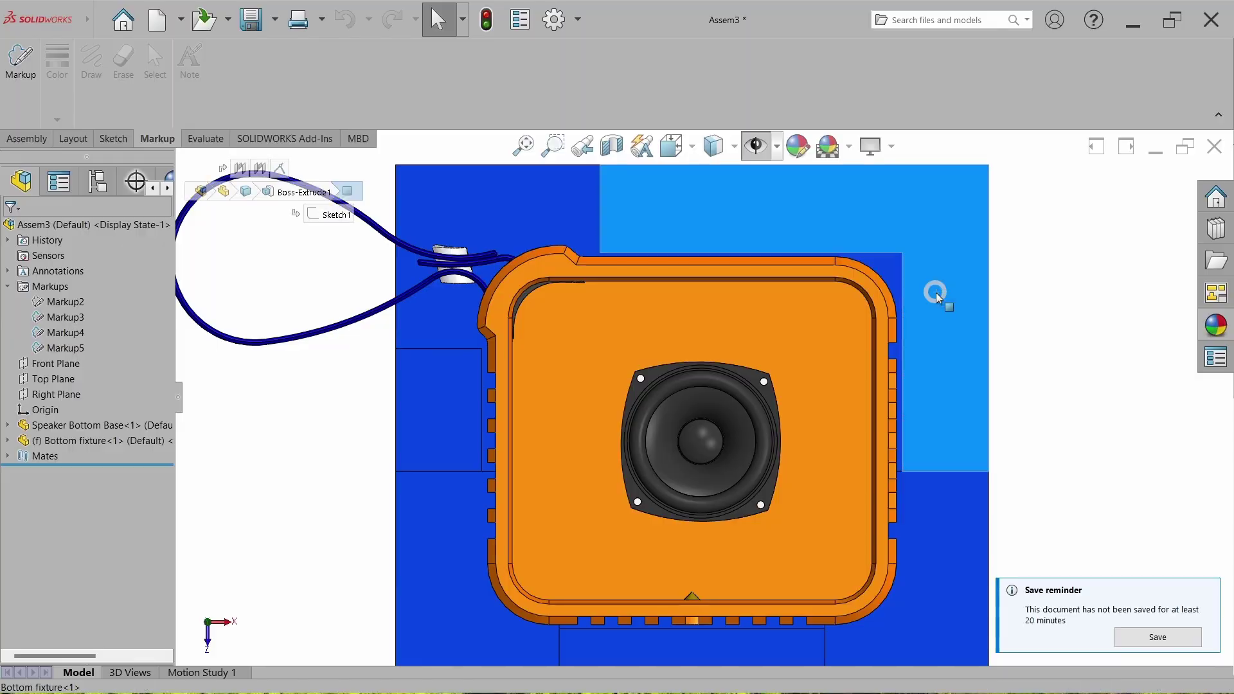
{"action": "left_click", "coordinate": [972, 225]}
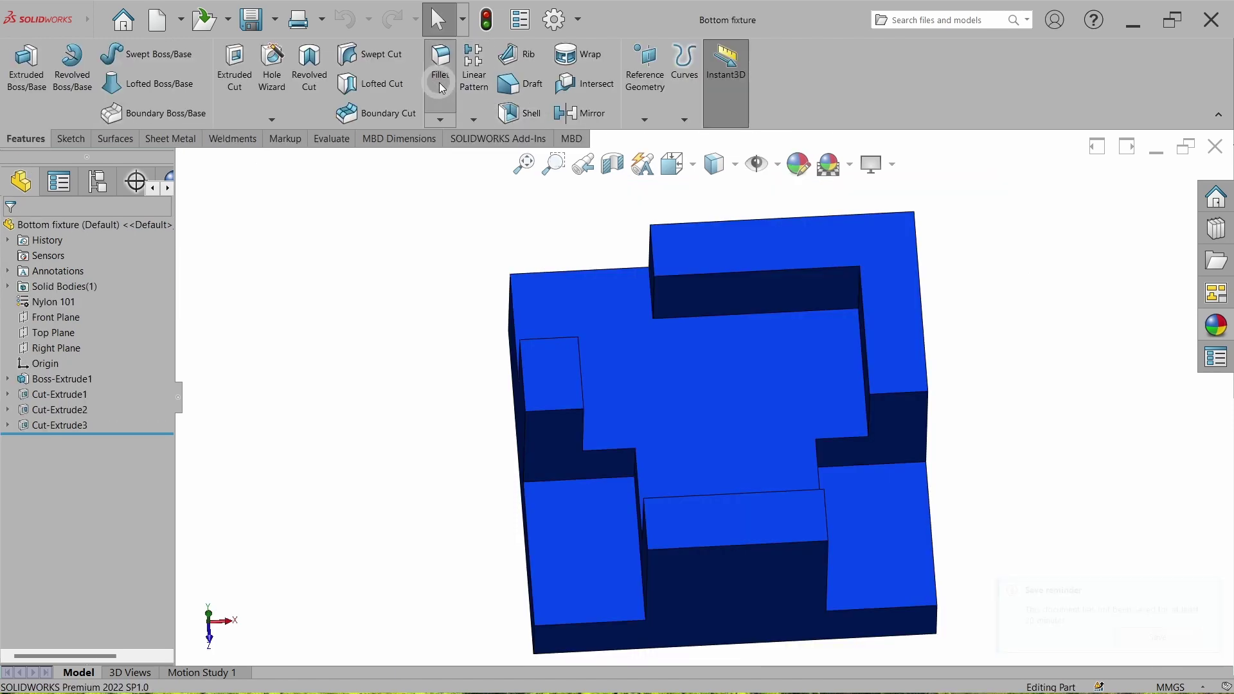
{"action": "key", "text": "f"}
{"action": "middle_click_drag", "start_coordinate": [832, 405], "coordinate": [846, 377]}
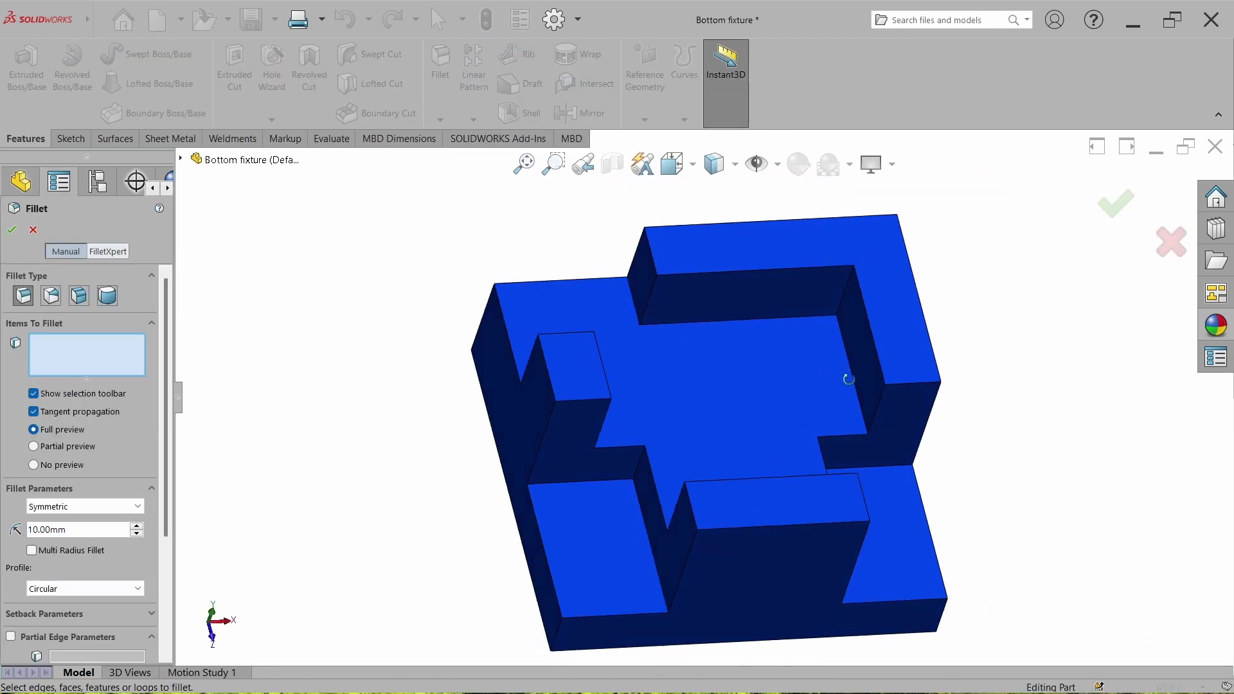
{"action": "left_click", "coordinate": [846, 270]}
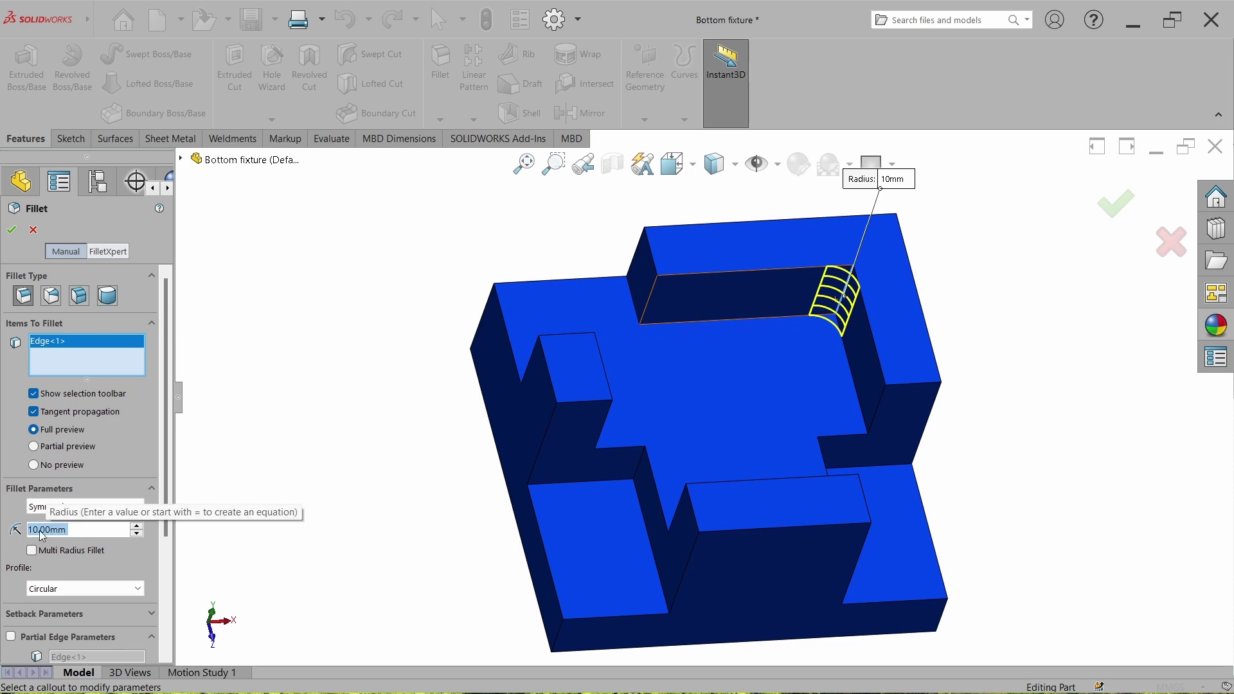
{"action": "key", "text": "Return"}
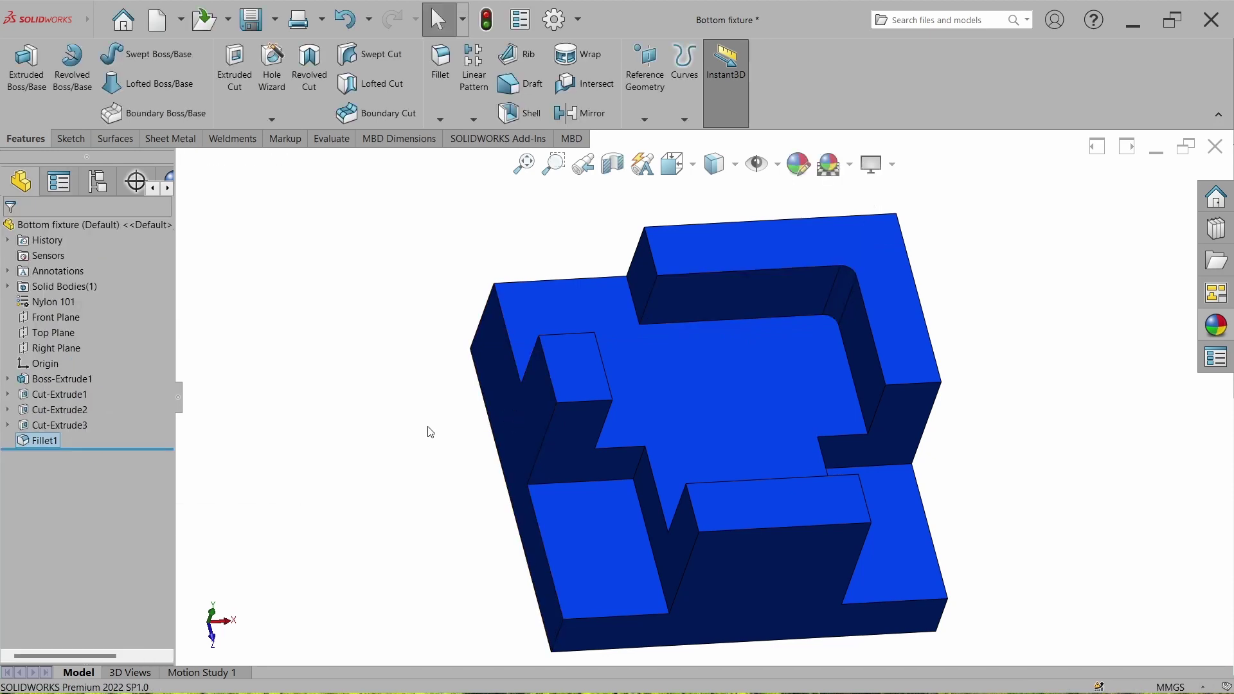
{"action": "key", "text": "ctrl+7"}
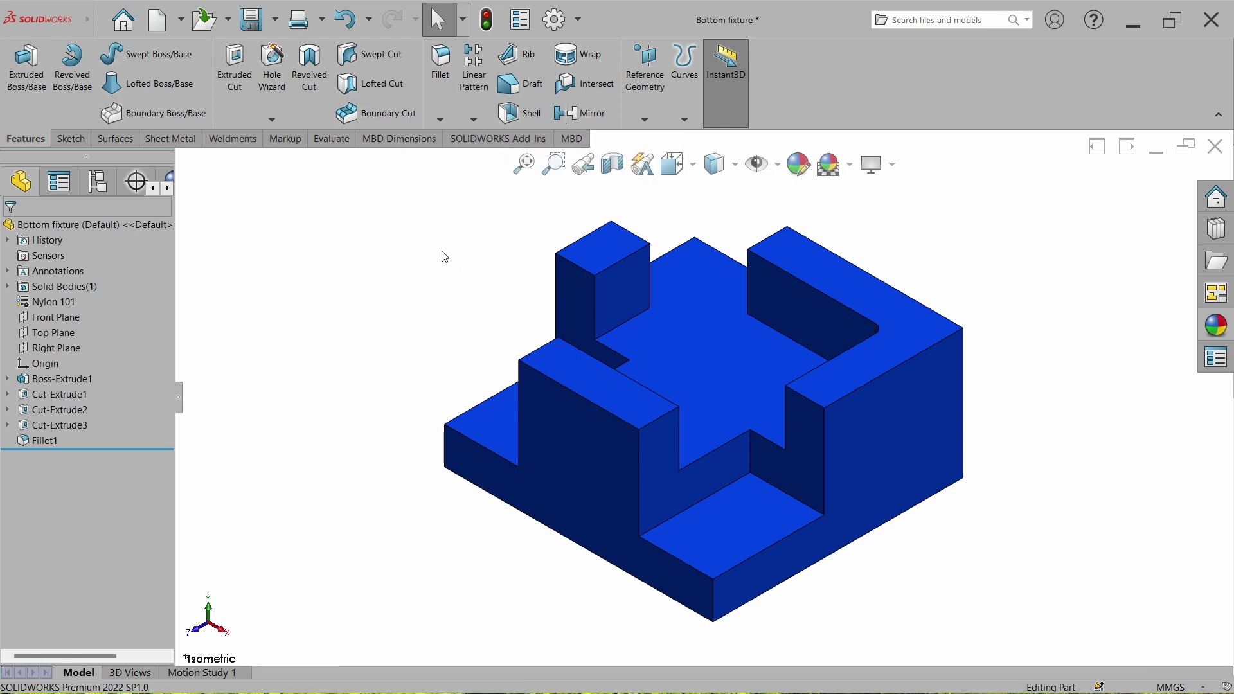
- Chamfer the six top edges of the fixture's raised blocks at 45°
{"action": "left_click", "coordinate": [441, 120]}
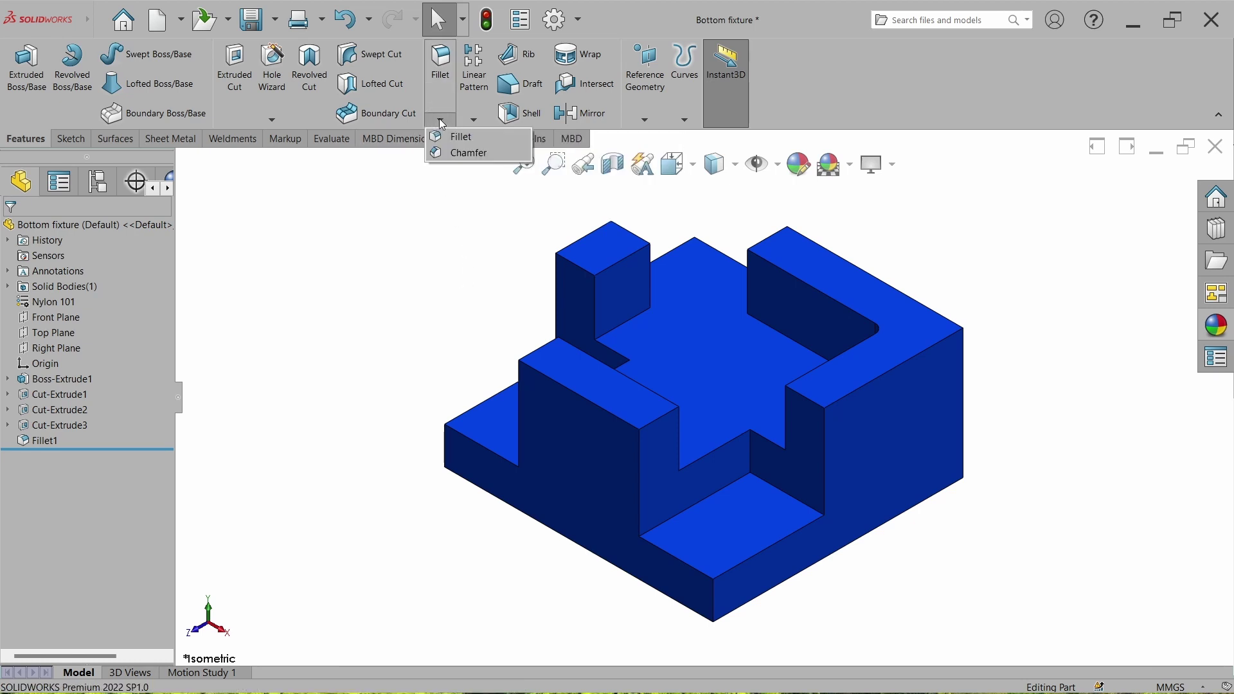
{"action": "left_click", "coordinate": [443, 153]}
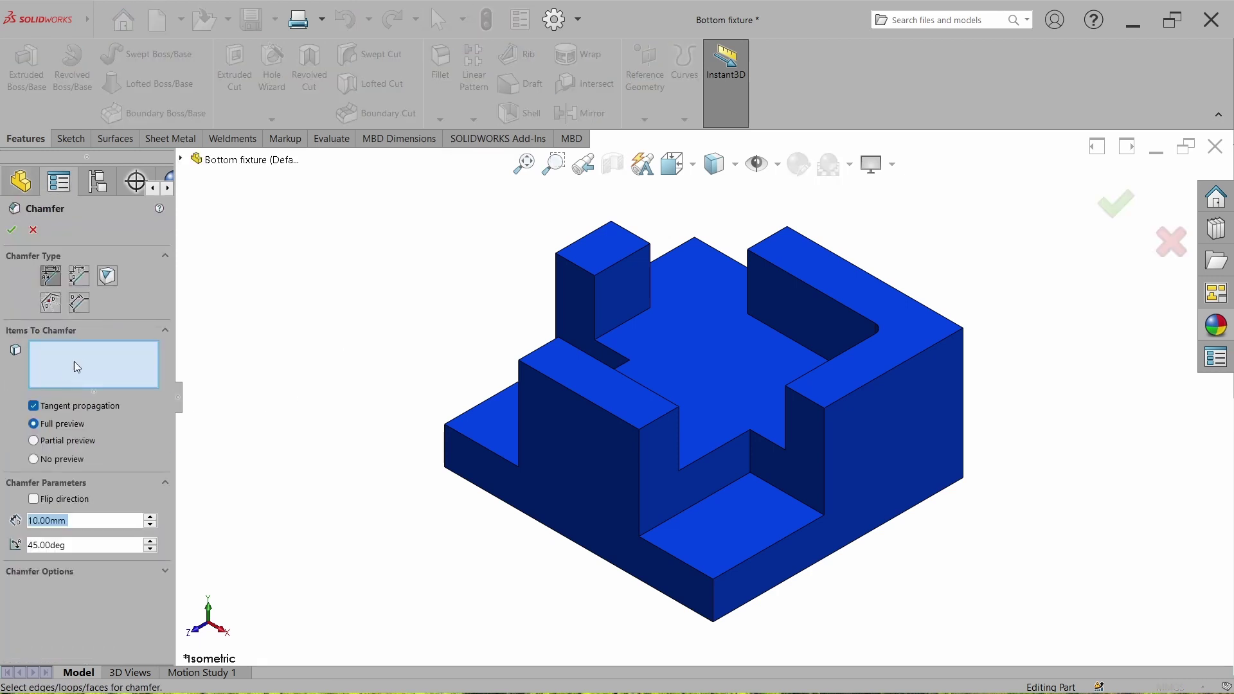
{"action": "left_click", "coordinate": [76, 367]}
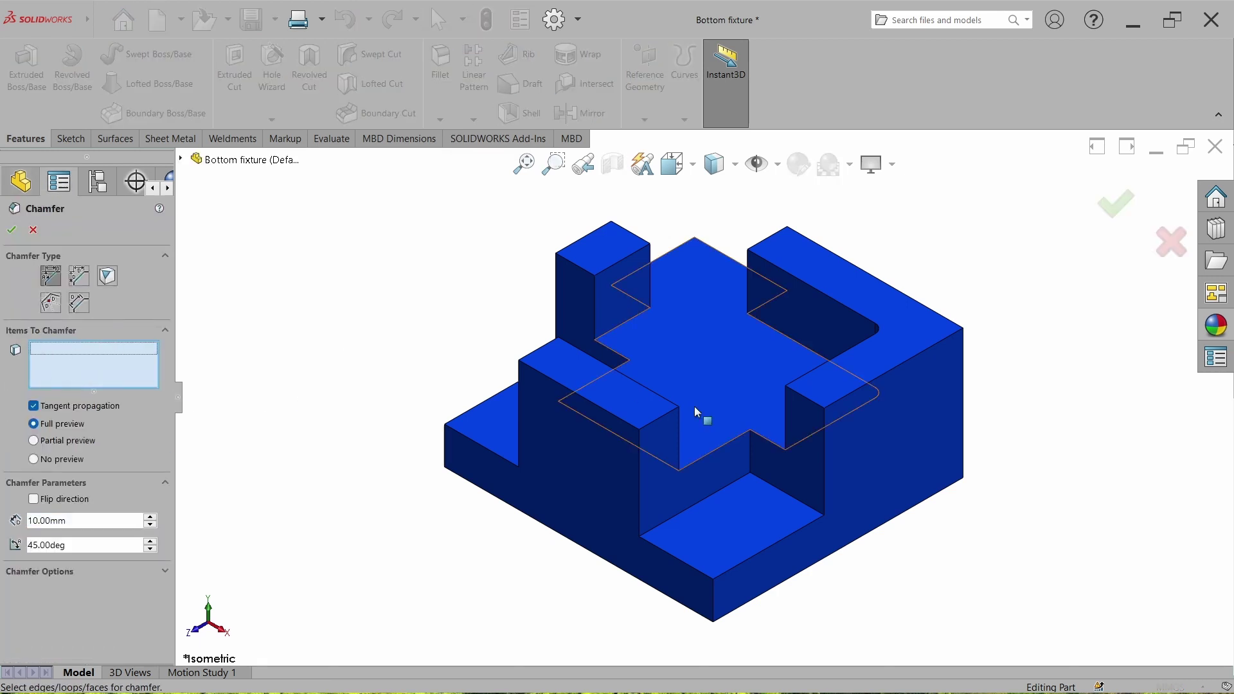
{"action": "left_click", "coordinate": [654, 424]}
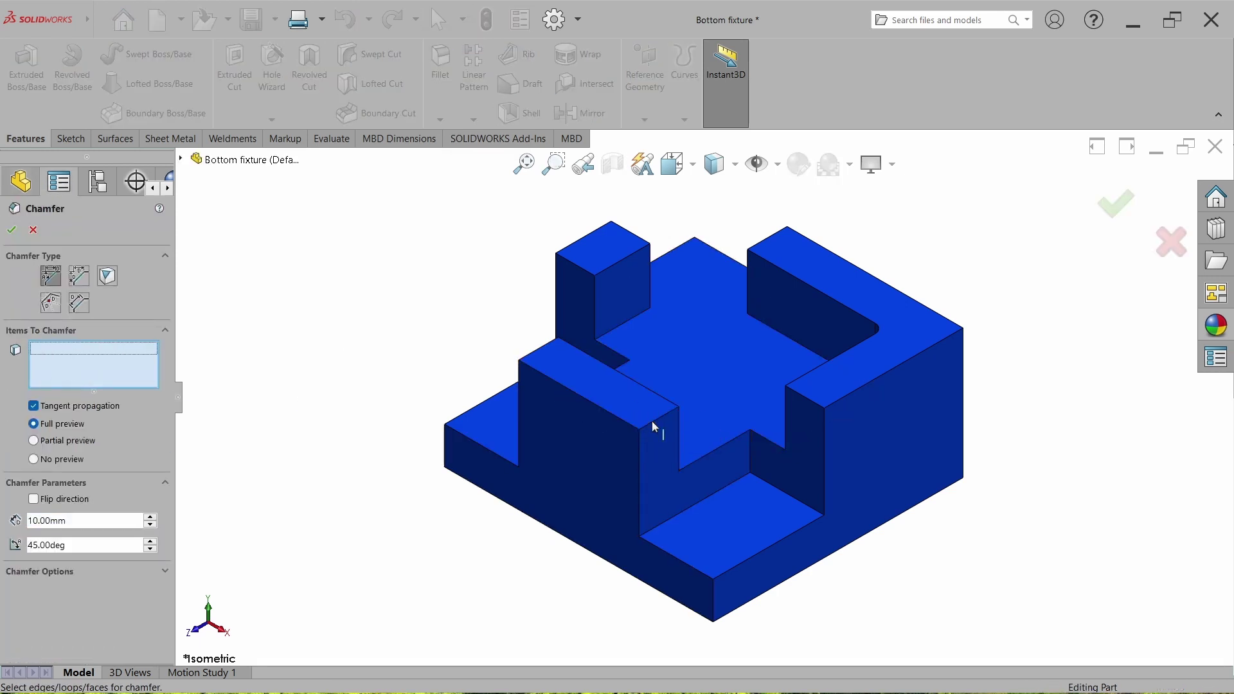
{"action": "left_click", "coordinate": [541, 354]}
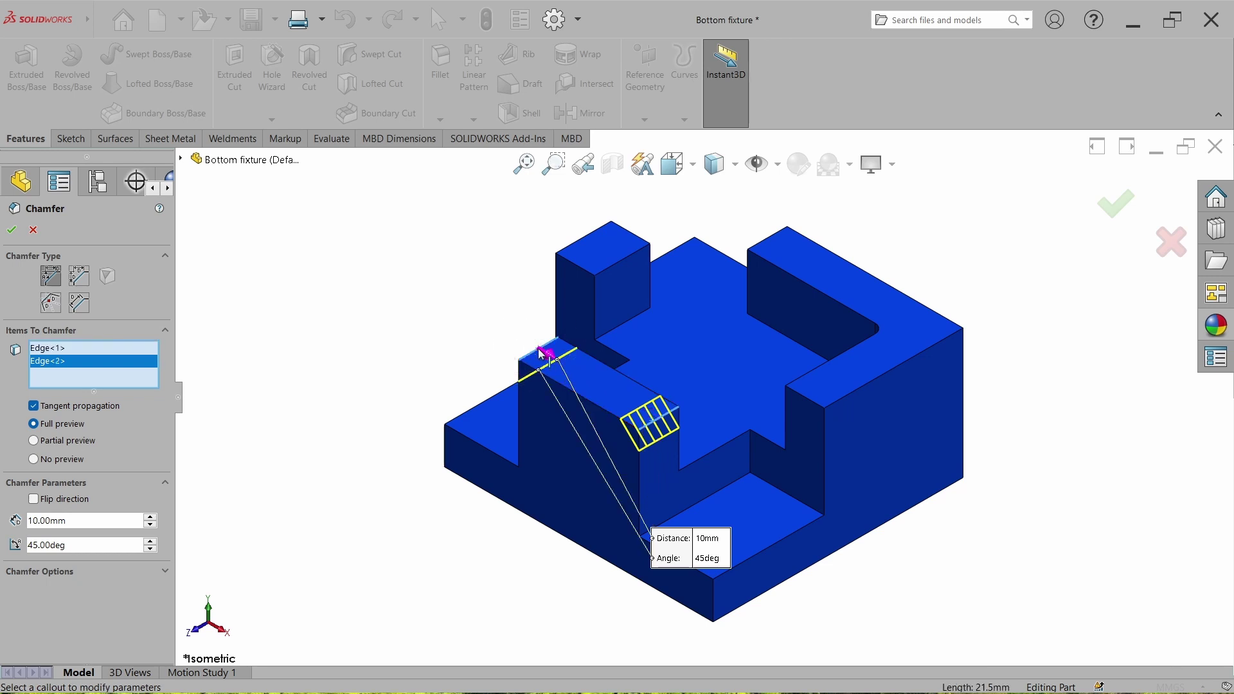
{"action": "left_click", "coordinate": [585, 275]}
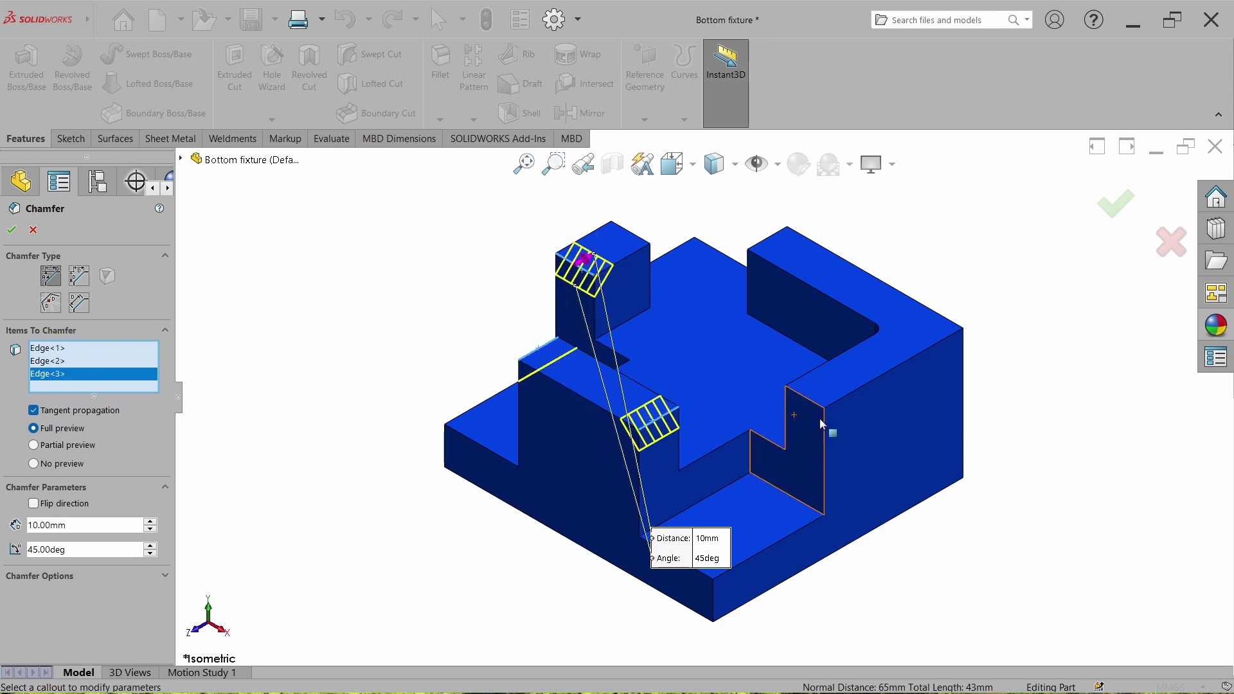
{"action": "left_click", "coordinate": [805, 396]}
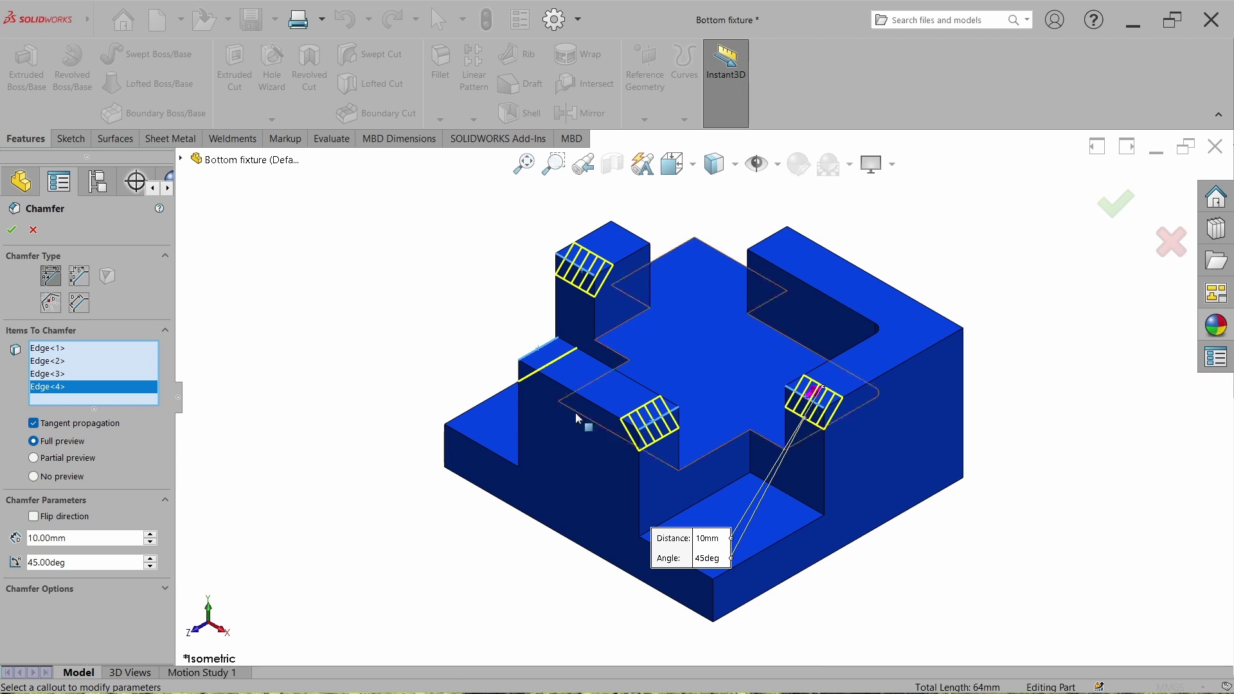
{"action": "left_click", "coordinate": [782, 237]}
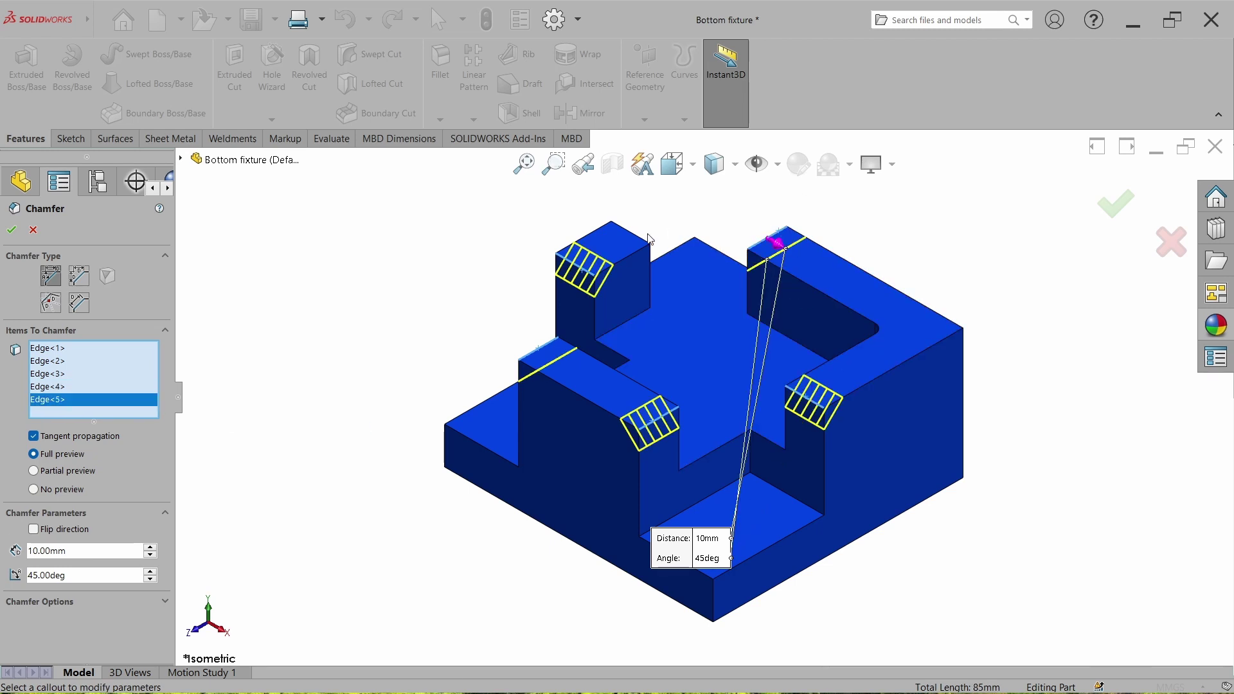
{"action": "left_click", "coordinate": [643, 242]}
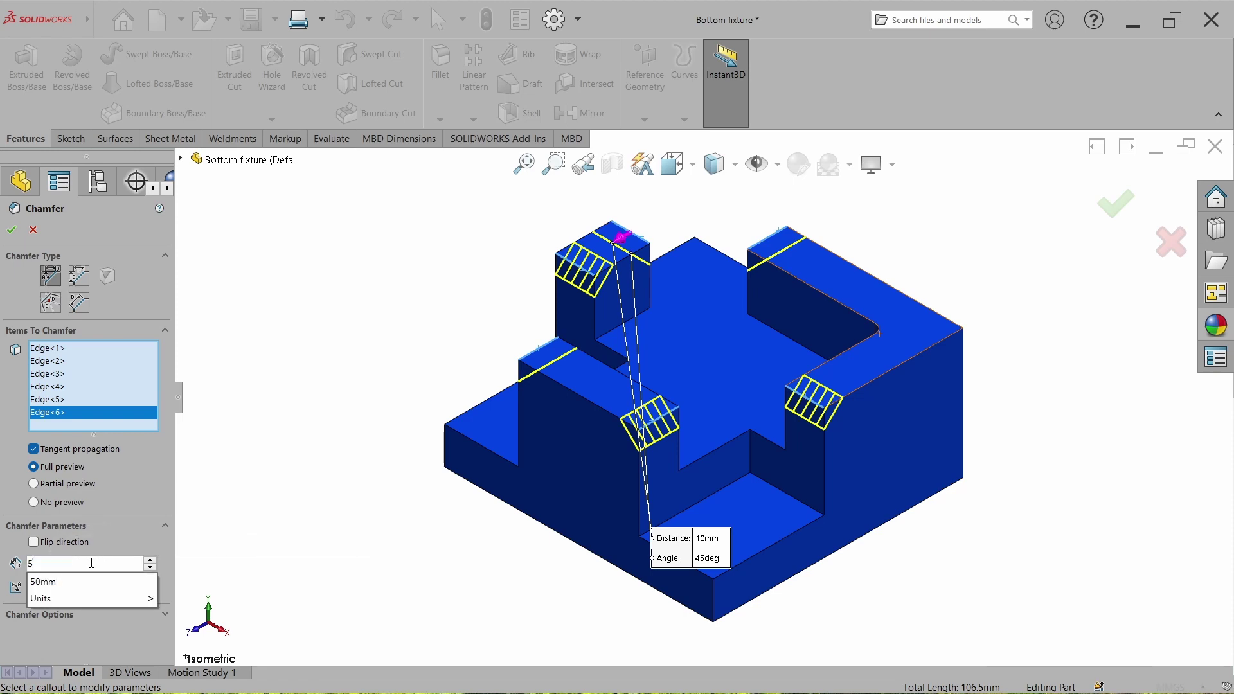
{"action": "key", "text": "Return"}
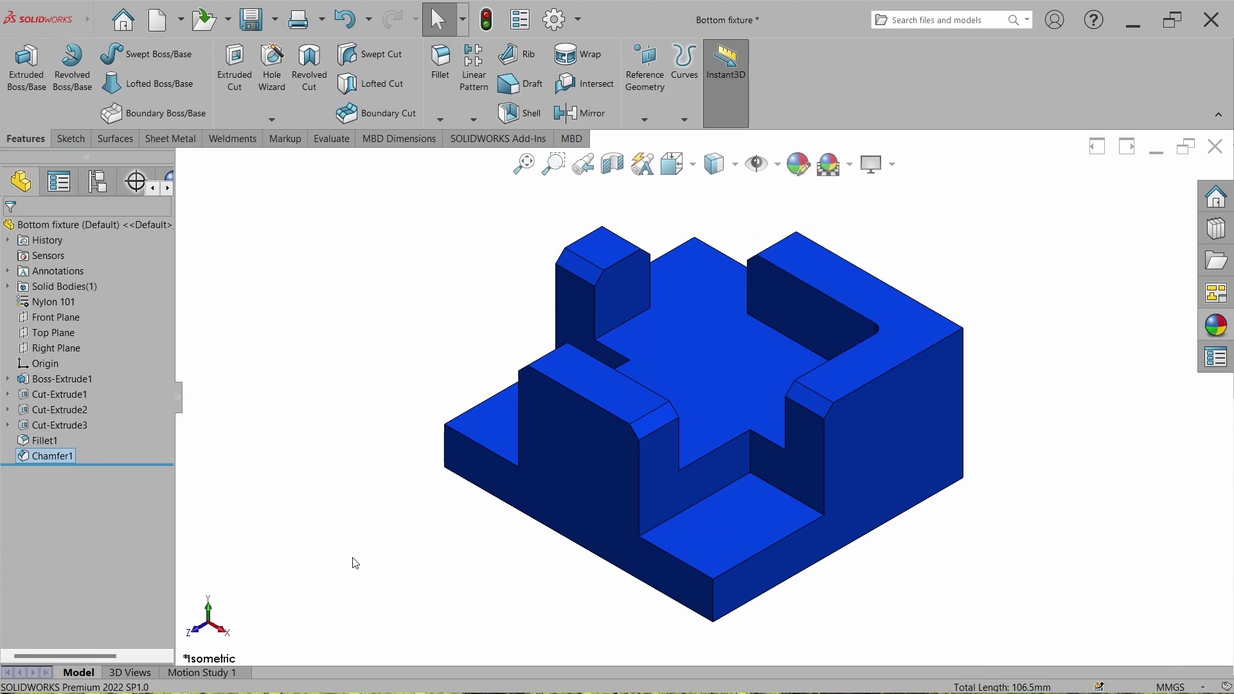
{"action": "left_click", "coordinate": [356, 564]}
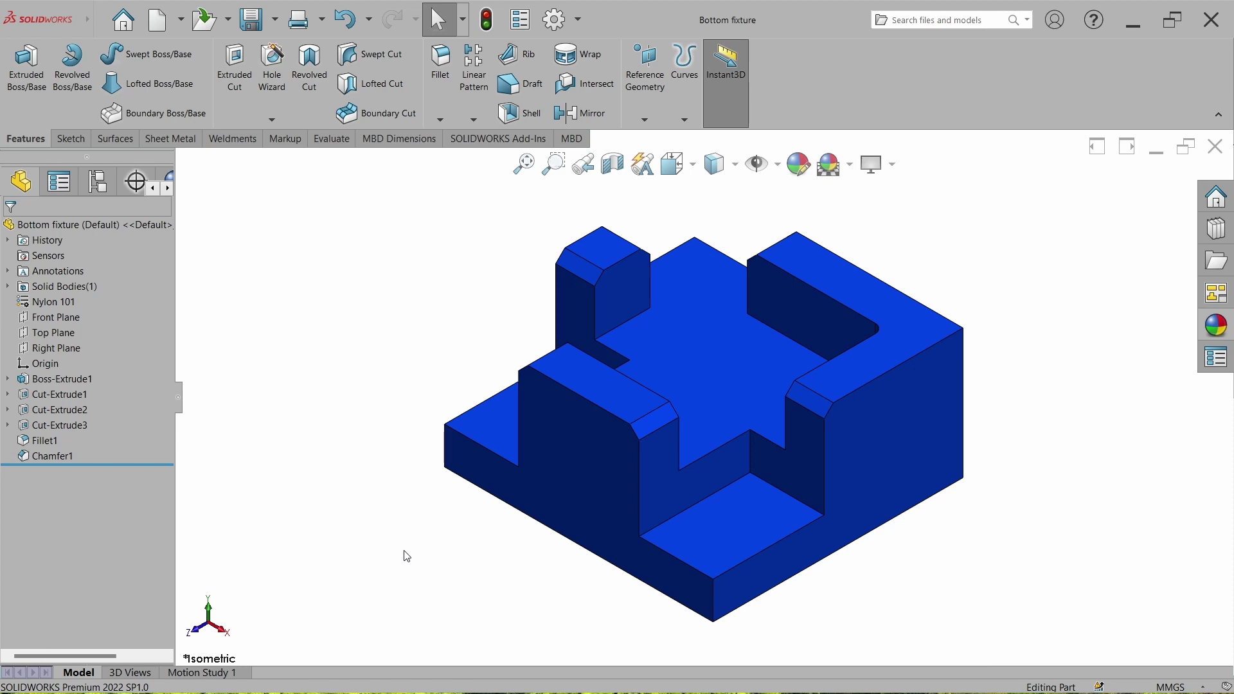
- Back in Assem3, insert the Speaker mesh cover part and place it above the speaker base
{"action": "key", "text": "ctrl+Tab"}
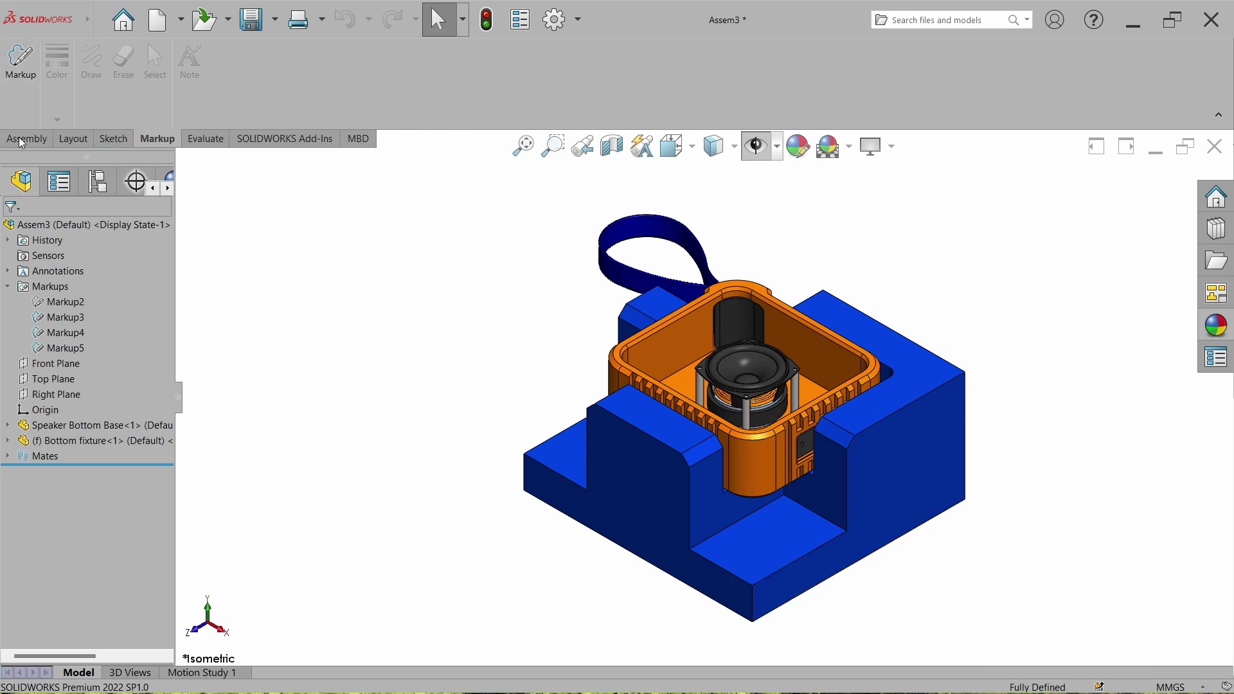
{"action": "left_click", "coordinate": [41, 141]}
{"action": "left_click", "coordinate": [84, 64]}
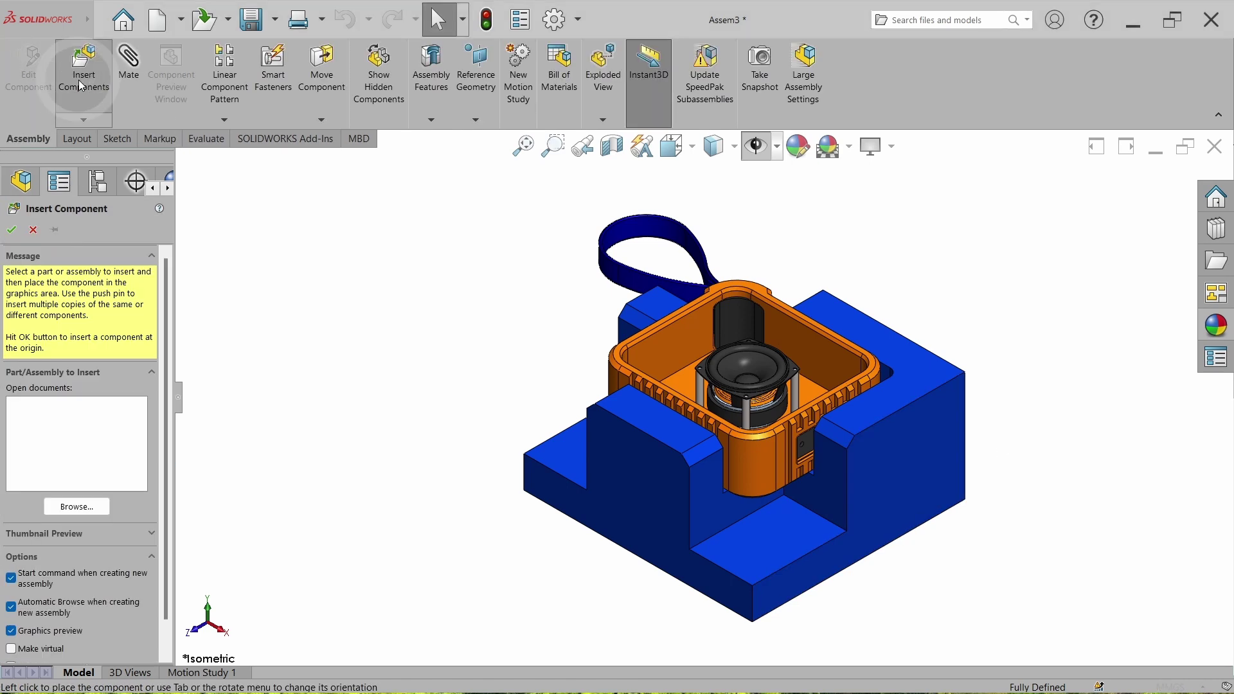
{"action": "scroll", "coordinate": [514, 514], "scroll_direction": "down", "scroll_amount": 1}
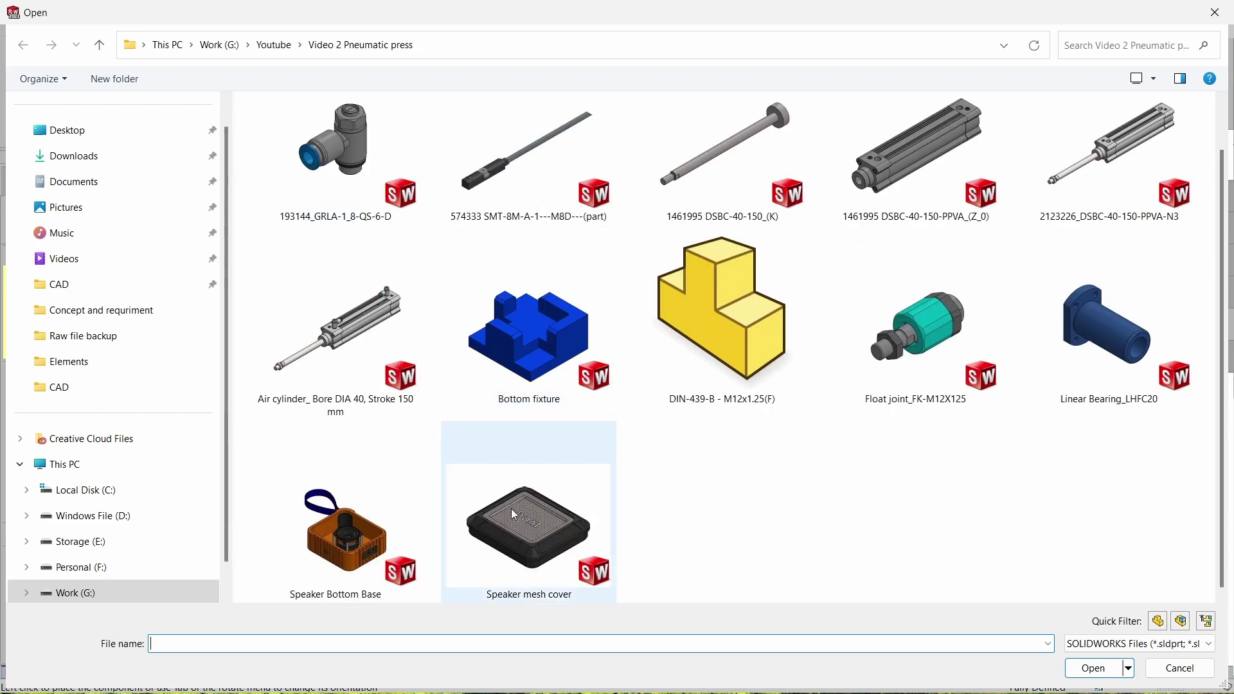
{"action": "double_click", "coordinate": [538, 492]}
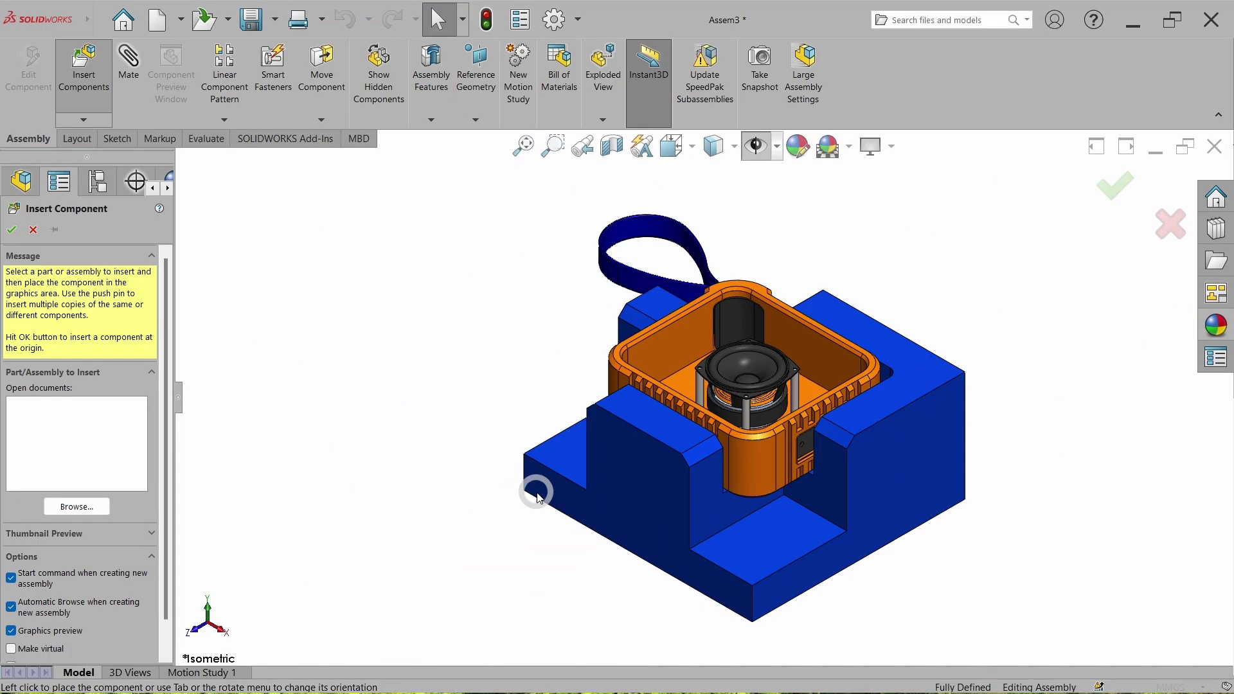
{"action": "left_click", "coordinate": [733, 254]}
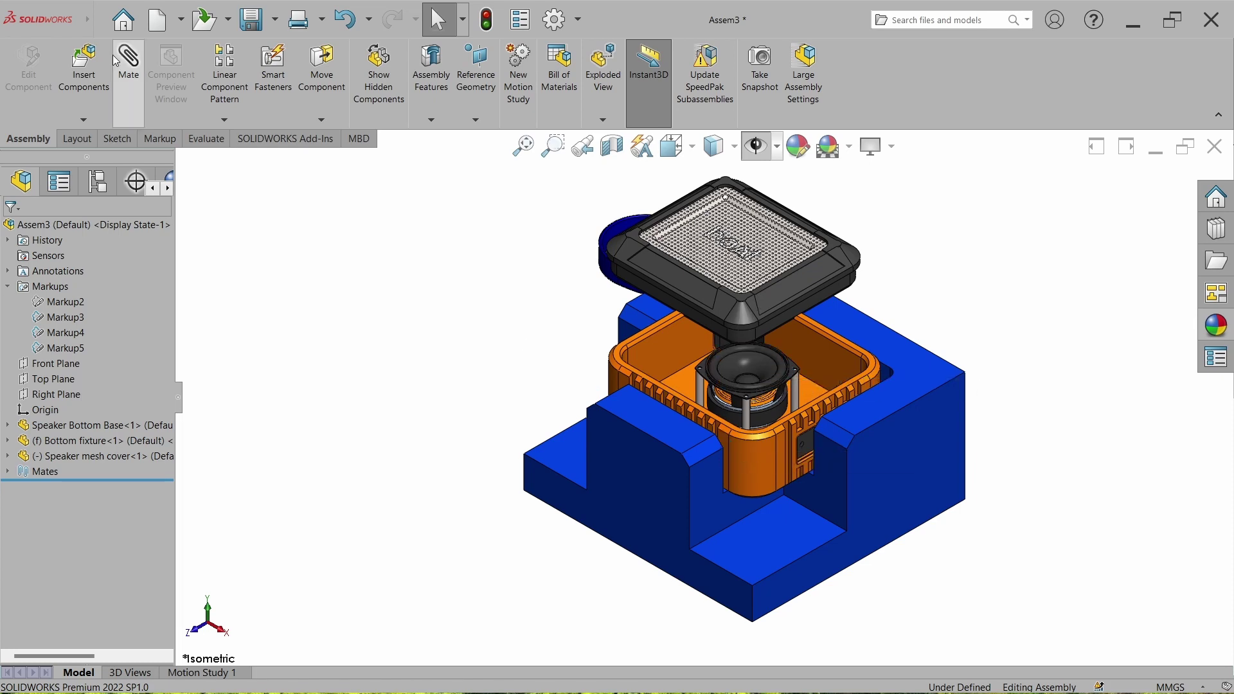
- Add a width mate between two opposite cover side faces and two opposite speaker base faces
{"action": "left_click", "coordinate": [139, 78]}
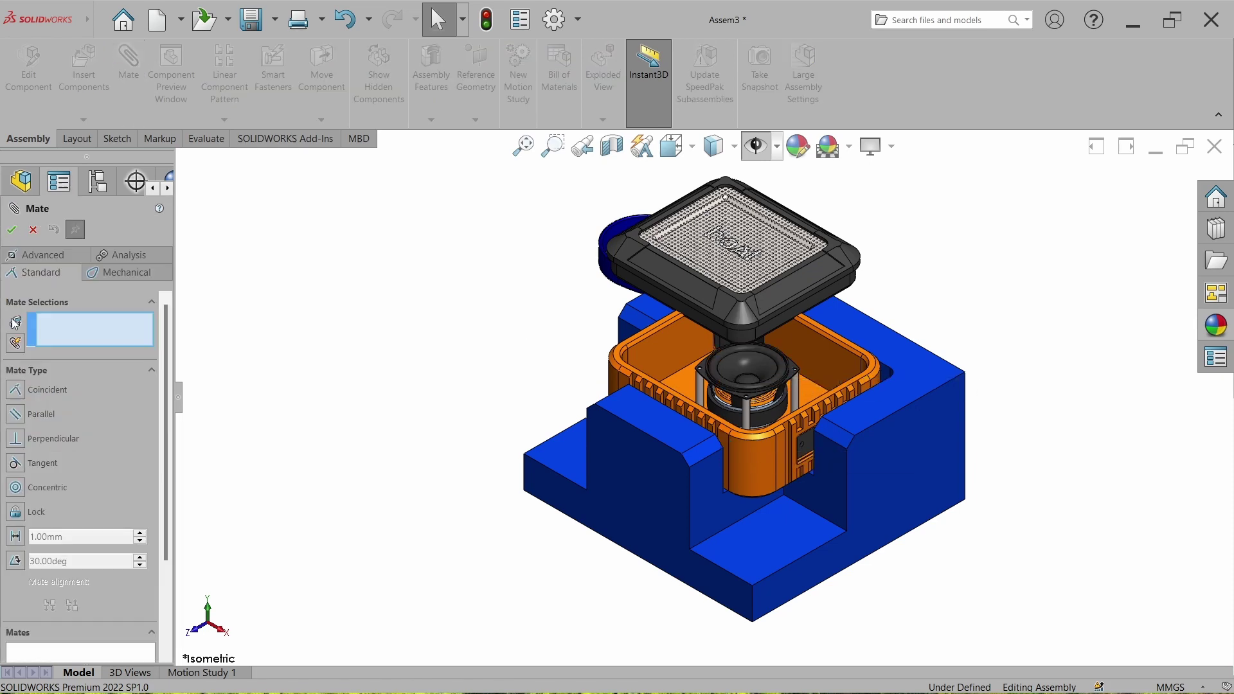
{"action": "left_click", "coordinate": [39, 260]}
{"action": "left_click", "coordinate": [16, 433]}
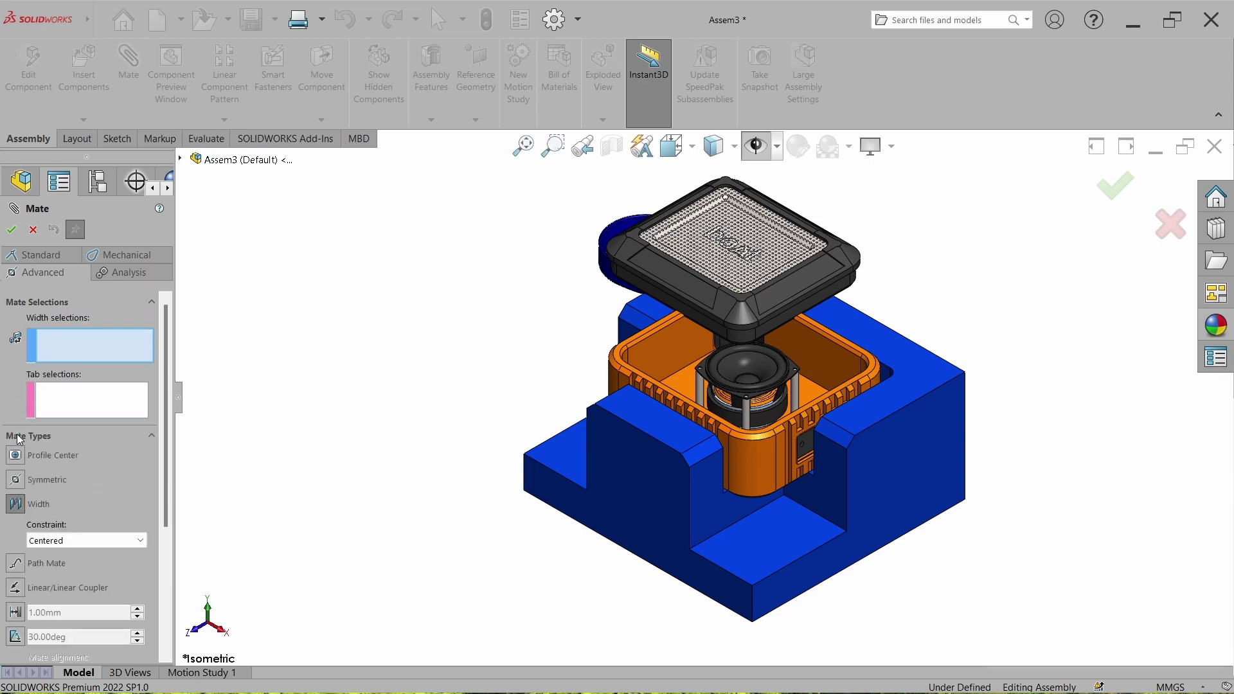
{"action": "scroll", "coordinate": [772, 321], "scroll_direction": "down", "scroll_amount": 5}
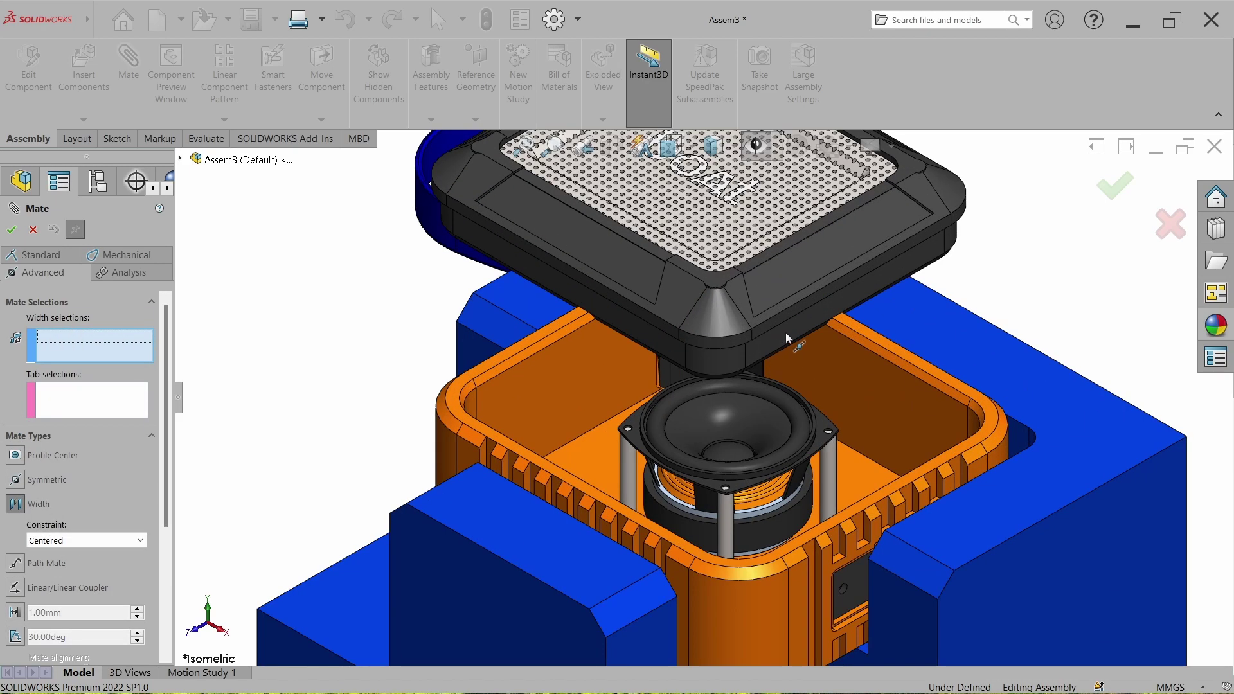
{"action": "left_click", "coordinate": [776, 350]}
{"action": "middle_click_drag", "start_coordinate": [782, 382], "coordinate": [345, 285]}
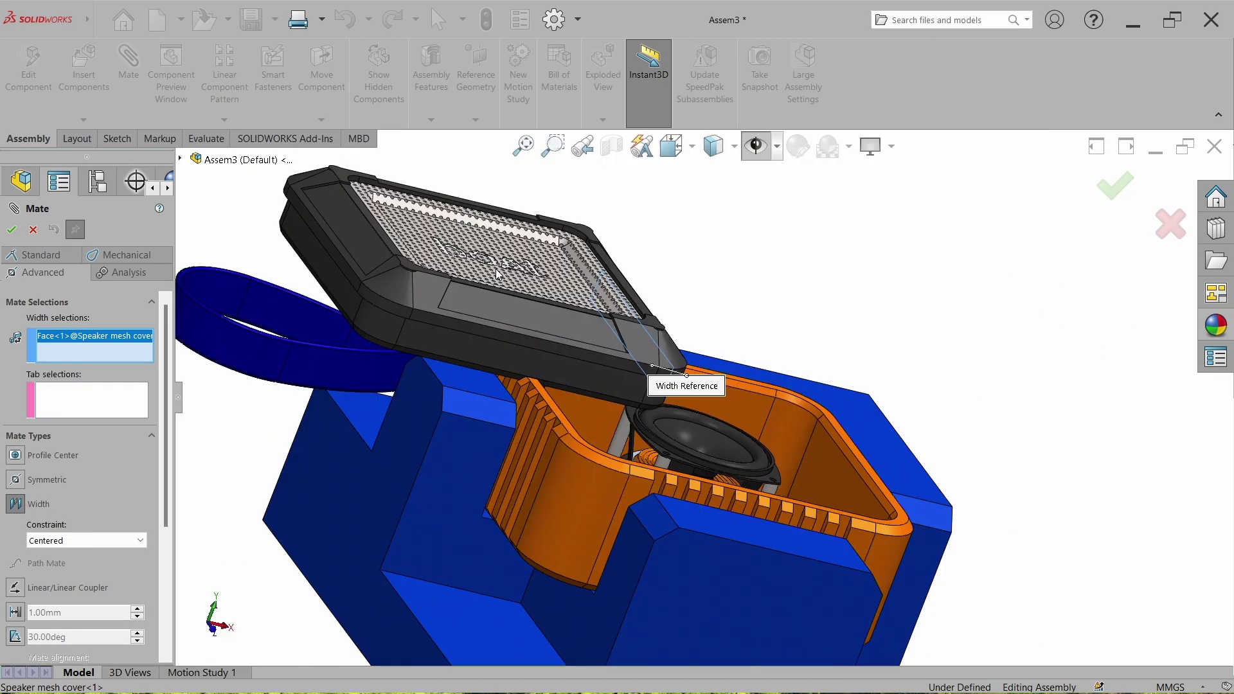
{"action": "left_click", "coordinate": [345, 286]}
{"action": "middle_click_drag", "start_coordinate": [348, 287], "coordinate": [427, 395]}
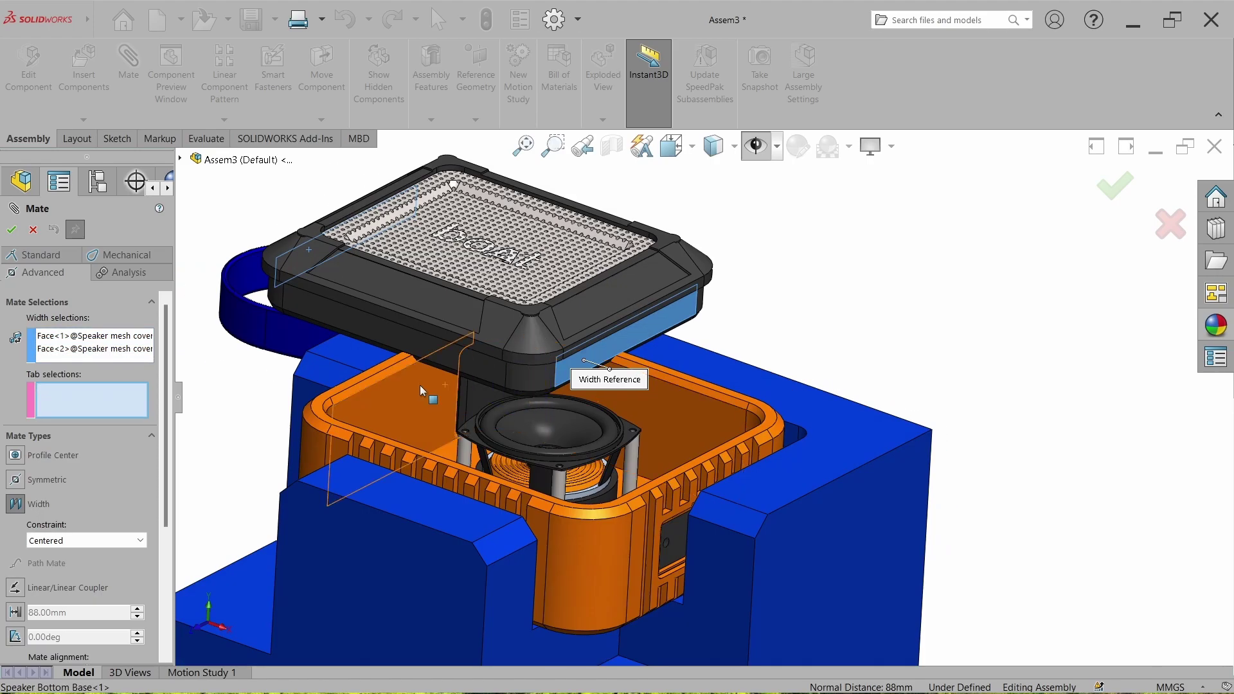
{"action": "left_click", "coordinate": [427, 394]}
{"action": "middle_click_drag", "start_coordinate": [578, 478], "coordinate": [654, 482]}
{"action": "left_click", "coordinate": [651, 479]}
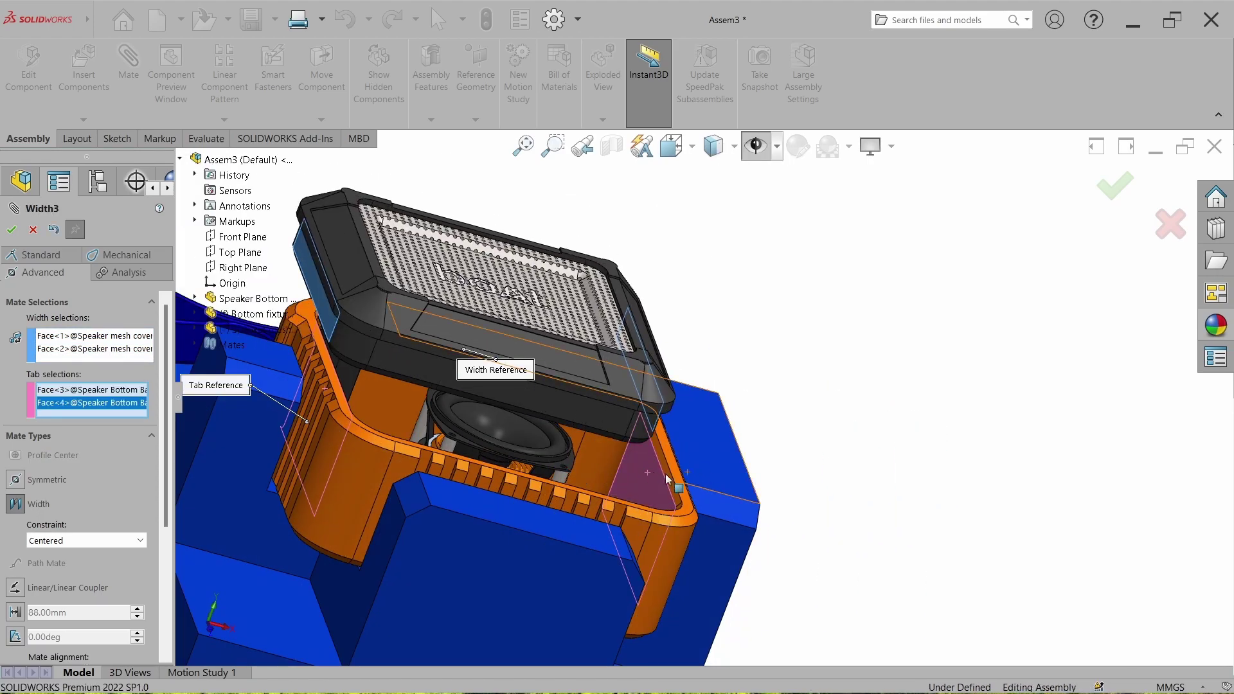
{"action": "left_click", "coordinate": [21, 225]}
- Add a second width mate centring the cover on the base in the other direction
{"action": "middle_click_drag", "start_coordinate": [450, 418], "coordinate": [476, 299]}
{"action": "left_click", "coordinate": [614, 270]}
{"action": "left_click", "coordinate": [659, 289]}
{"action": "left_click", "coordinate": [460, 444]}
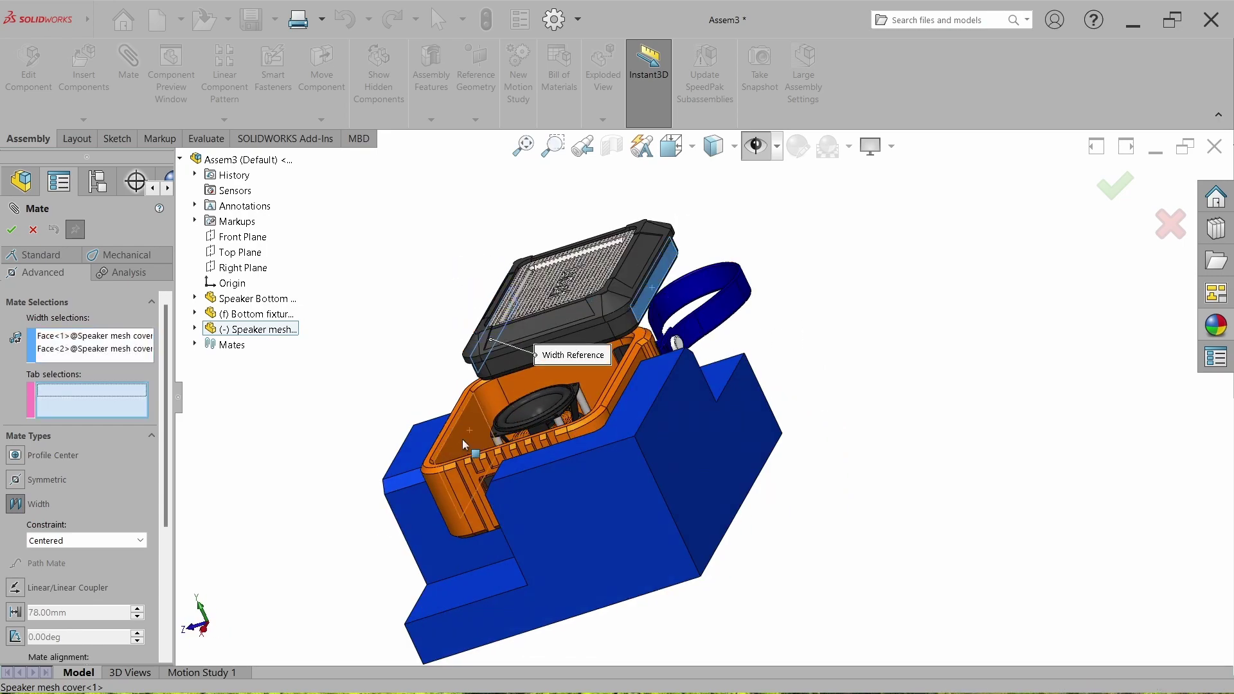
{"action": "middle_click_drag", "start_coordinate": [459, 443], "coordinate": [514, 450]}
{"action": "middle_click_drag", "start_coordinate": [643, 399], "coordinate": [681, 386]}
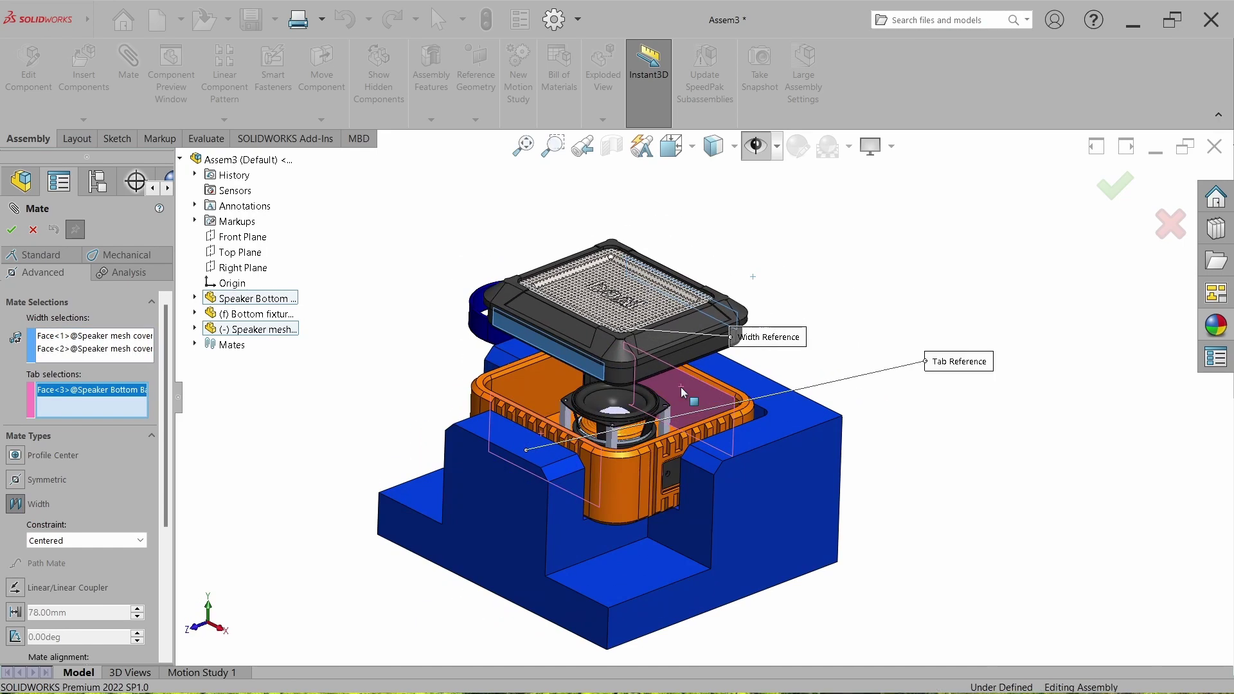
{"action": "left_click", "coordinate": [681, 385]}
{"action": "left_click", "coordinate": [12, 230]}
{"action": "left_click", "coordinate": [12, 229]}
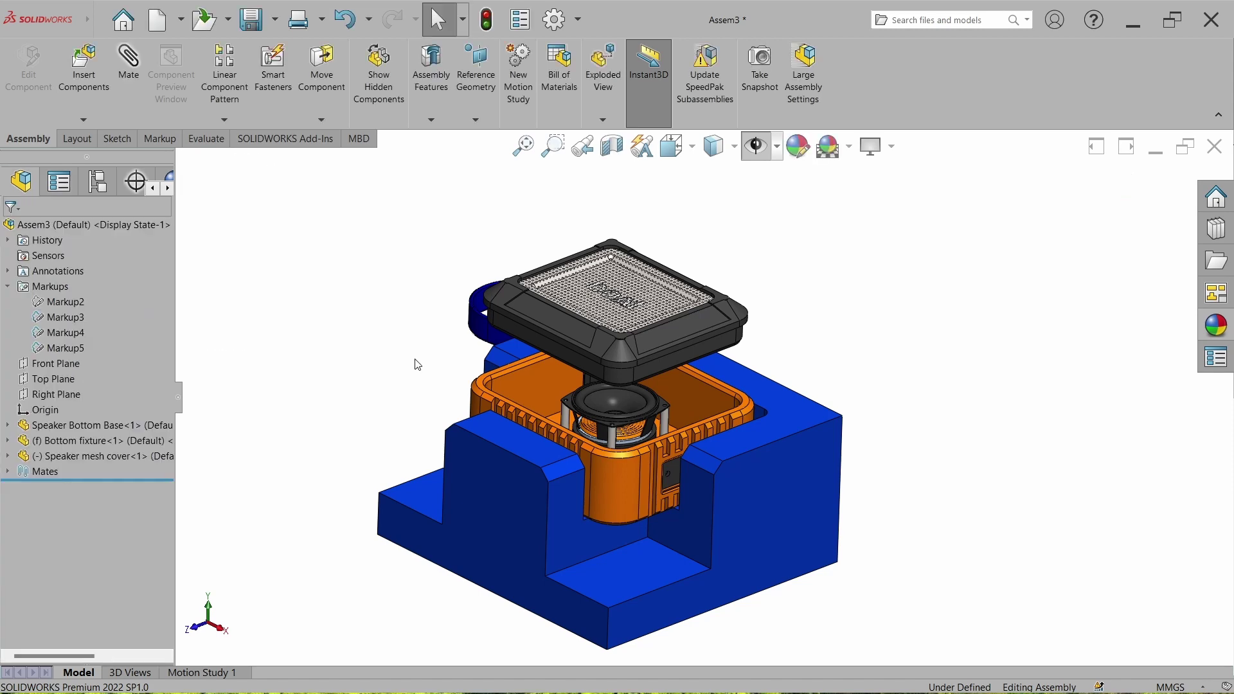
- Confirm the cover only slides vertically, then view the blue fixture's top face straight on
{"action": "left_click_drag", "start_coordinate": [598, 334], "coordinate": [373, 309]}
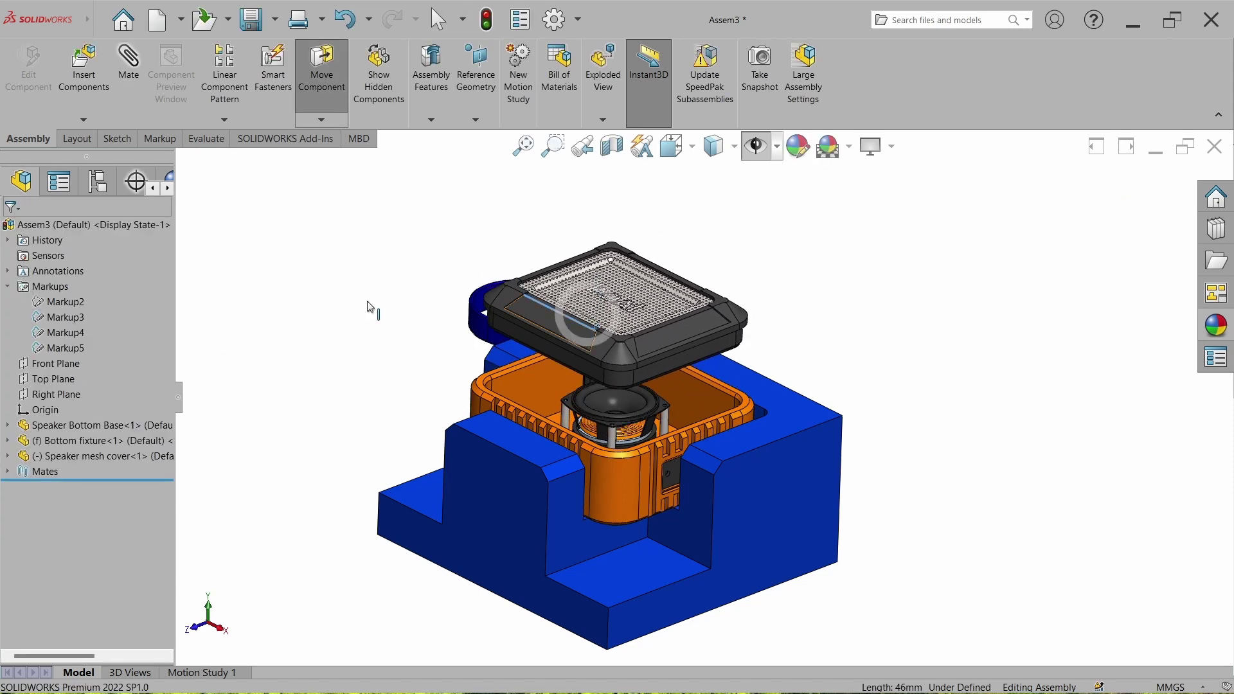
{"action": "key", "text": "ctrl+7"}
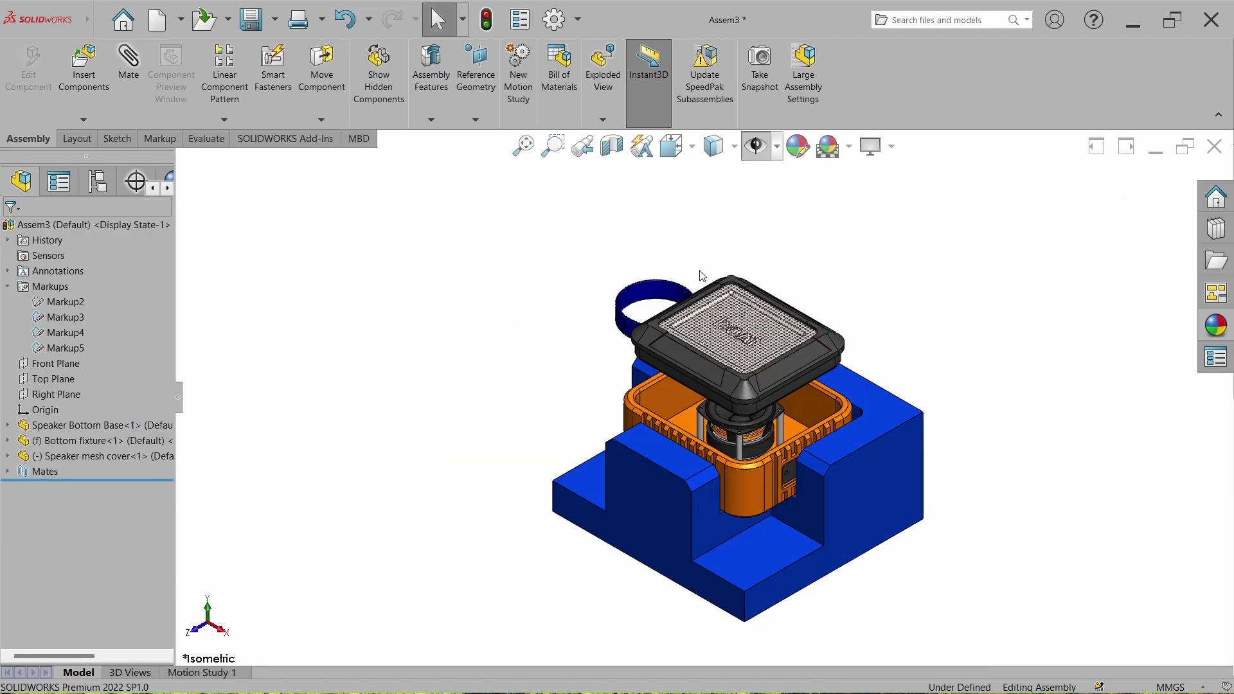
{"action": "left_click", "coordinate": [895, 415]}
{"action": "left_click", "coordinate": [1010, 378]}
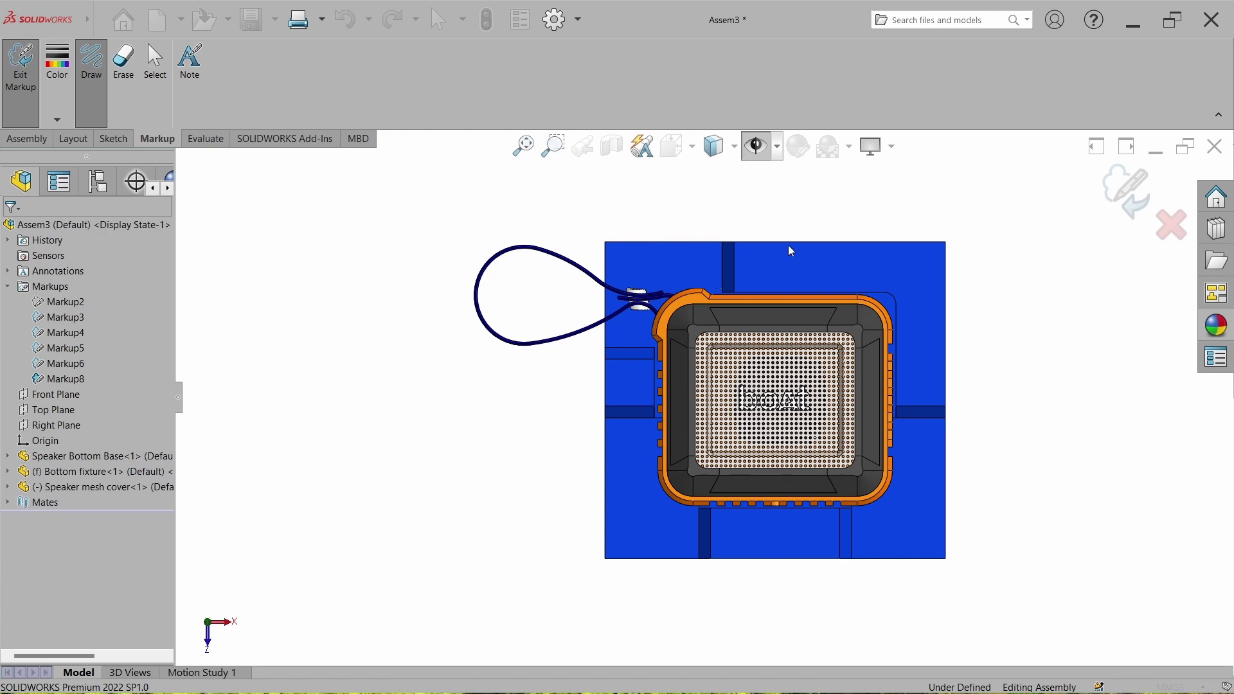
- Trace red and green freehand outlines around the speaker
{"action": "mouse_move", "coordinate": [646, 308]}
{"action": "left_mouse_down"}
{"action": "mouse_move", "coordinate": [633, 474]}
{"action": "mouse_move", "coordinate": [668, 526]}
{"action": "mouse_move", "coordinate": [750, 542]}
{"action": "mouse_move", "coordinate": [829, 533]}
{"action": "mouse_move", "coordinate": [889, 506]}
{"action": "mouse_move", "coordinate": [921, 389]}
{"action": "mouse_move", "coordinate": [899, 309]}
{"action": "mouse_move", "coordinate": [841, 270]}
{"action": "mouse_move", "coordinate": [736, 253]}
{"action": "left_mouse_up"}
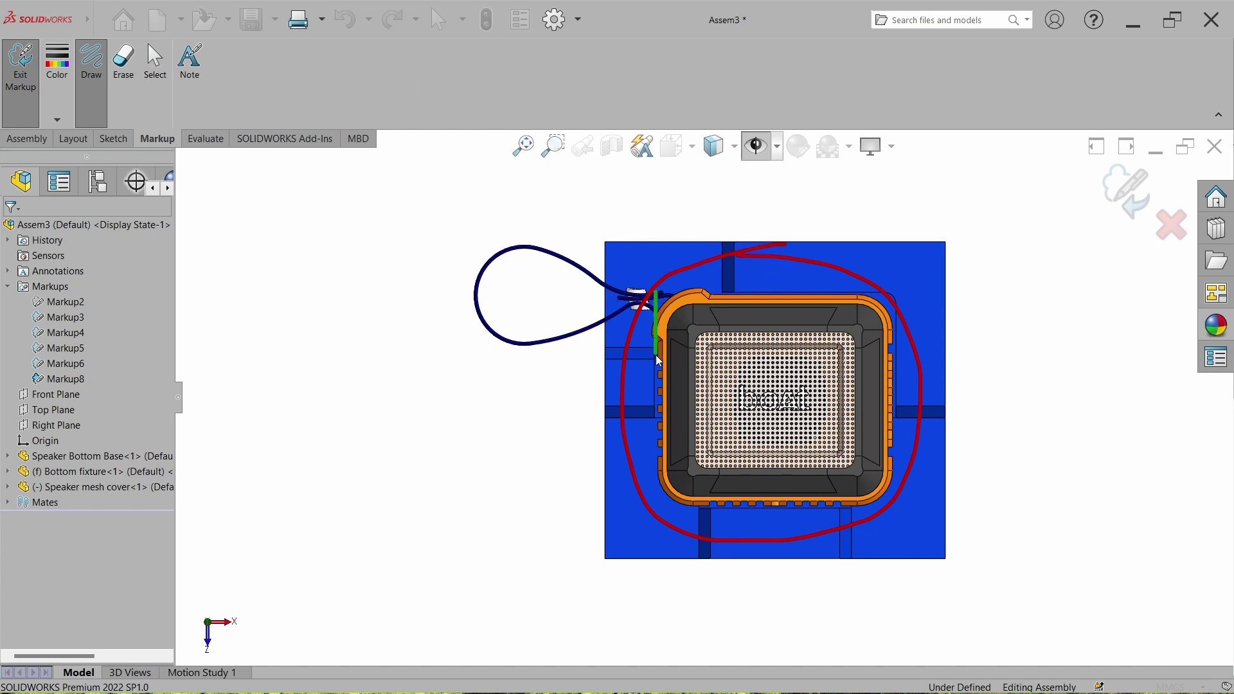
{"action": "left_click_drag", "start_coordinate": [659, 361], "coordinate": [659, 470]}
{"action": "mouse_move", "coordinate": [659, 517]}
{"action": "left_mouse_down"}
{"action": "mouse_move", "coordinate": [904, 513]}
{"action": "mouse_move", "coordinate": [903, 304]}
{"action": "mouse_move", "coordinate": [902, 293]}
{"action": "mouse_move", "coordinate": [657, 294]}
{"action": "left_mouse_up"}
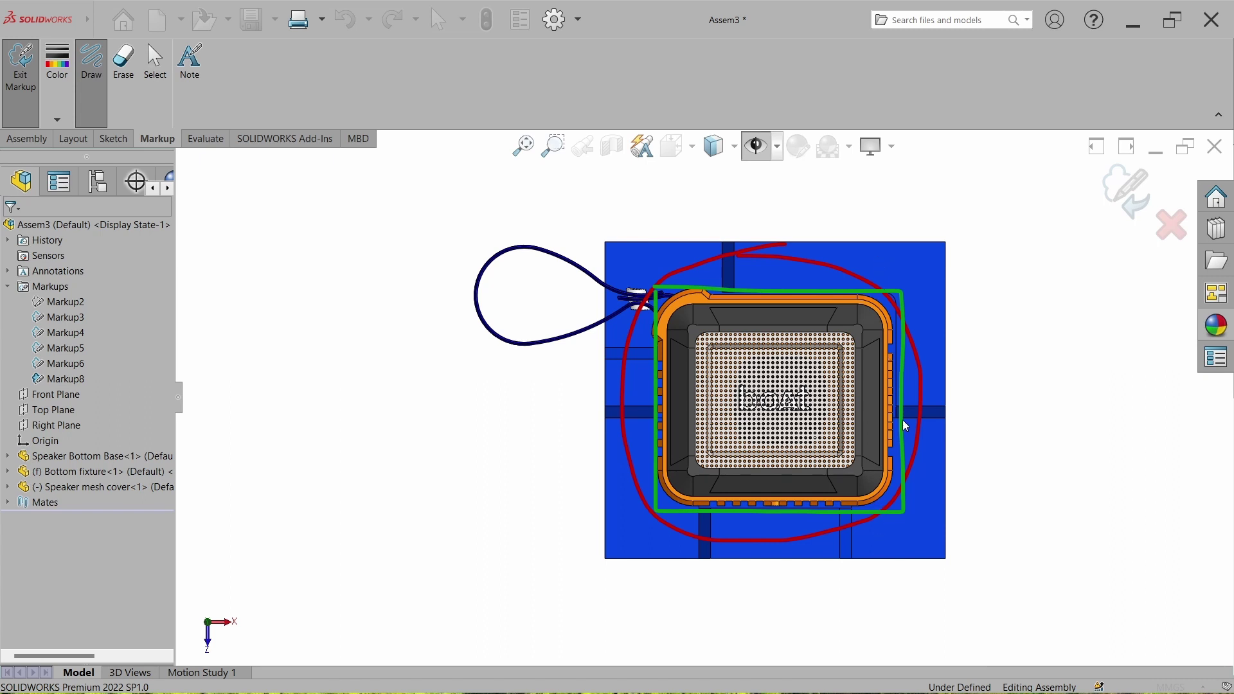
- Write the size notes 102, 91 and a circled 90, then exit markup
{"action": "mouse_move", "coordinate": [719, 205]}
{"action": "left_mouse_down"}
{"action": "mouse_move", "coordinate": [716, 229]}
{"action": "mouse_move", "coordinate": [739, 217]}
{"action": "left_mouse_up"}
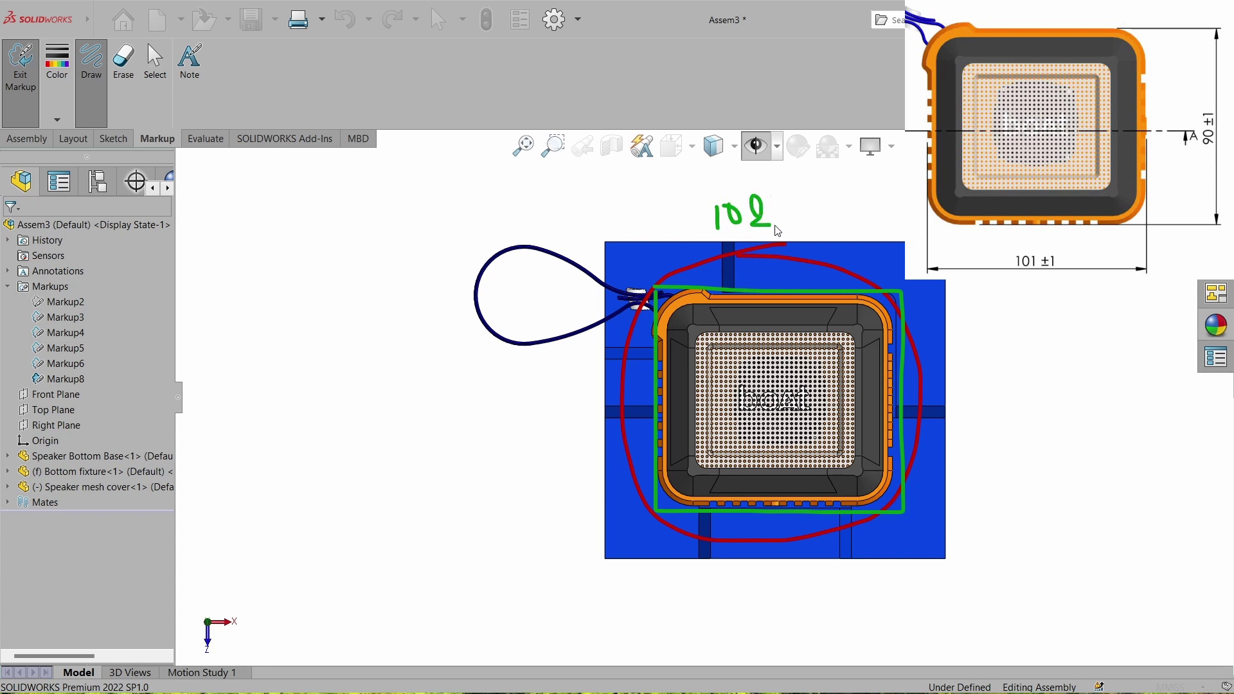
{"action": "mouse_move", "coordinate": [979, 389]}
{"action": "left_mouse_down"}
{"action": "mouse_move", "coordinate": [996, 408]}
{"action": "mouse_move", "coordinate": [980, 419]}
{"action": "mouse_move", "coordinate": [1014, 422]}
{"action": "left_mouse_up"}
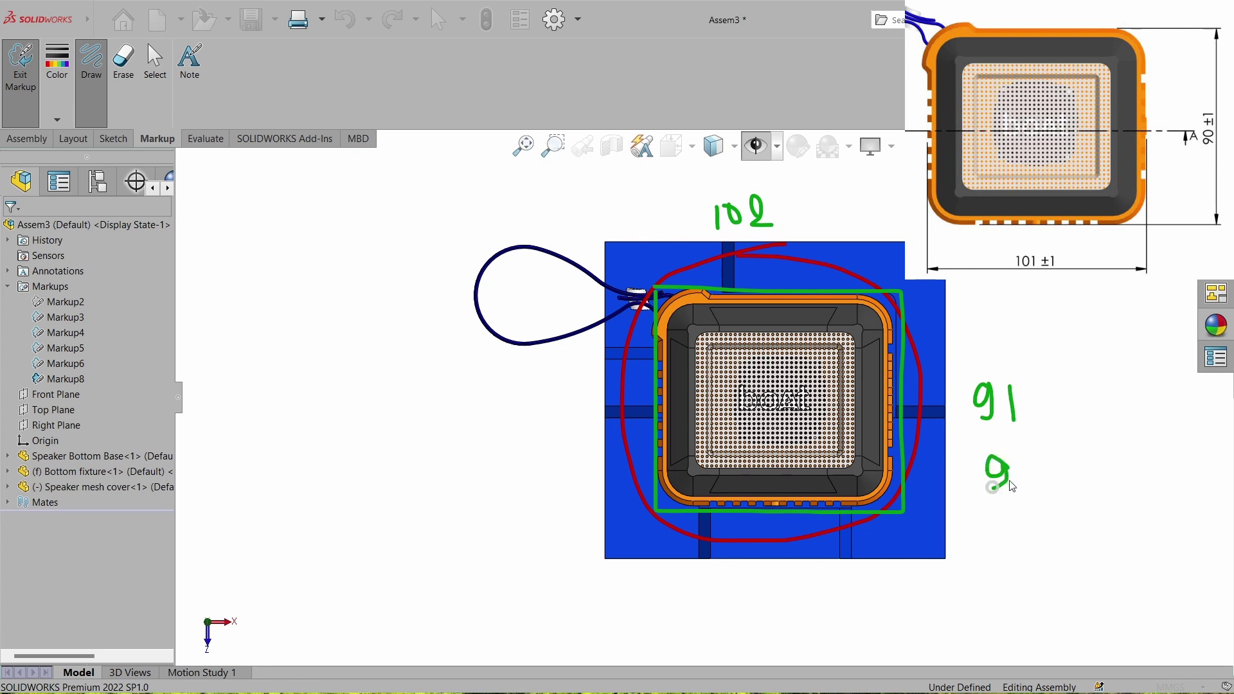
{"action": "mouse_move", "coordinate": [1039, 448]}
{"action": "left_mouse_down"}
{"action": "mouse_move", "coordinate": [986, 457]}
{"action": "mouse_move", "coordinate": [980, 484]}
{"action": "mouse_move", "coordinate": [1052, 477]}
{"action": "left_mouse_up"}
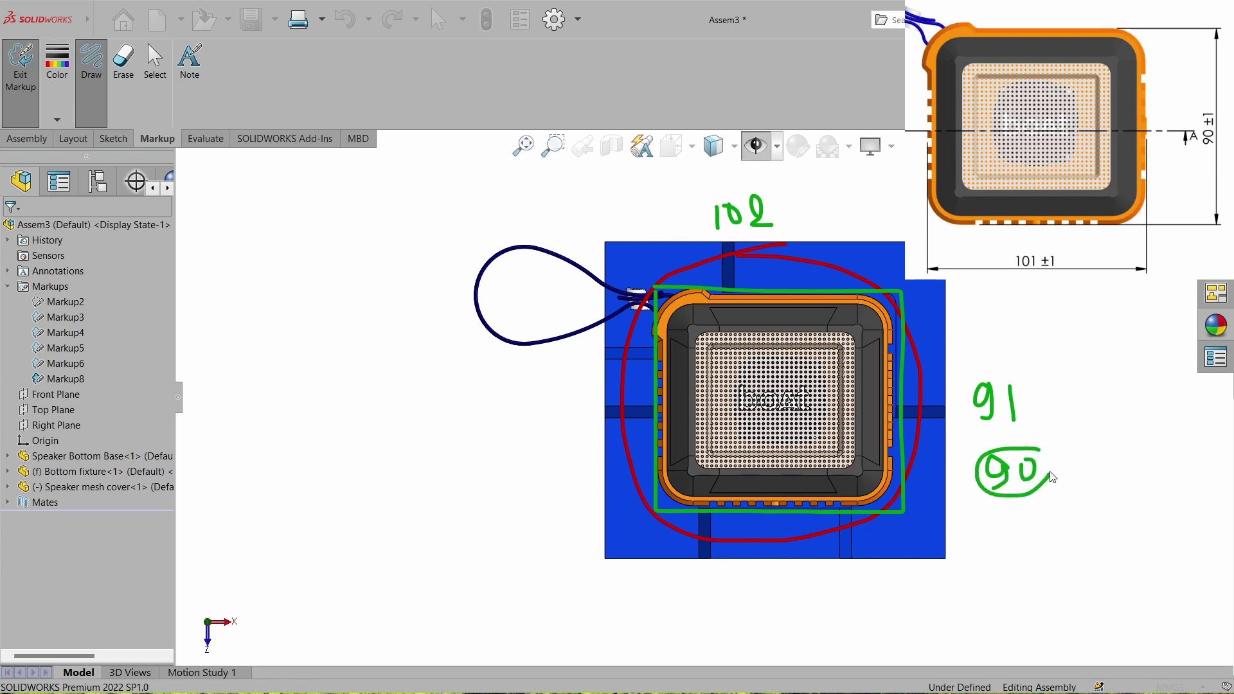
{"action": "mouse_move", "coordinate": [787, 203]}
{"action": "left_mouse_down"}
{"action": "mouse_move", "coordinate": [811, 201]}
{"action": "mouse_move", "coordinate": [800, 230]}
{"action": "mouse_move", "coordinate": [832, 228]}
{"action": "mouse_move", "coordinate": [862, 200]}
{"action": "left_mouse_up"}
{"action": "scroll", "coordinate": [737, 442], "scroll_direction": "down", "scroll_amount": 2}
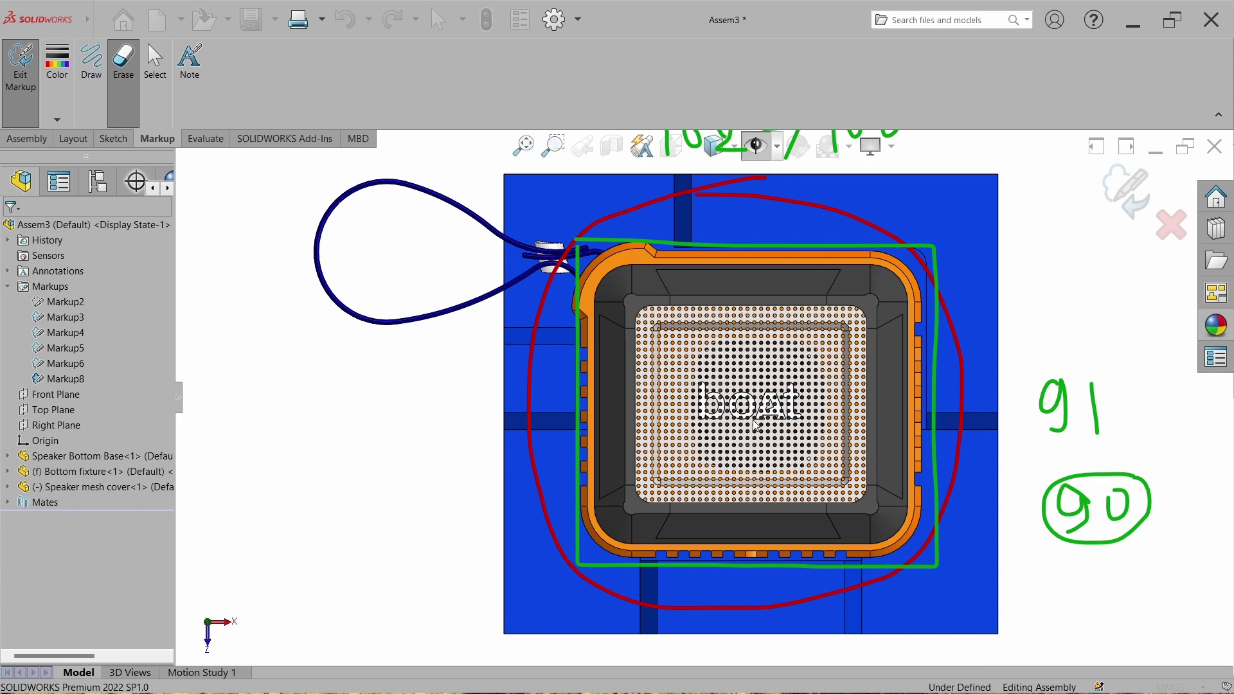
{"action": "key", "text": "Escape"}
- Switch to the Front view and draw a red freehand jig profile above the mesh cover
{"action": "scroll", "coordinate": [729, 443], "scroll_direction": "down", "scroll_amount": 8}
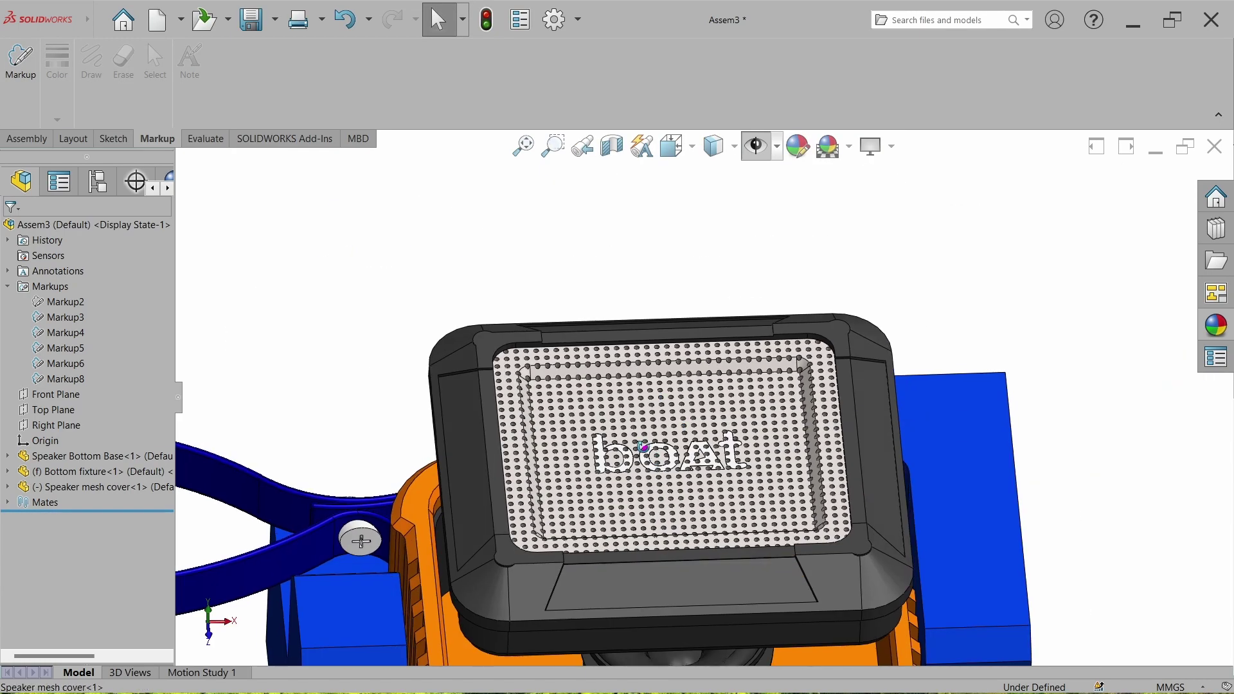
{"action": "scroll", "coordinate": [529, 377], "scroll_direction": "down", "scroll_amount": 6}
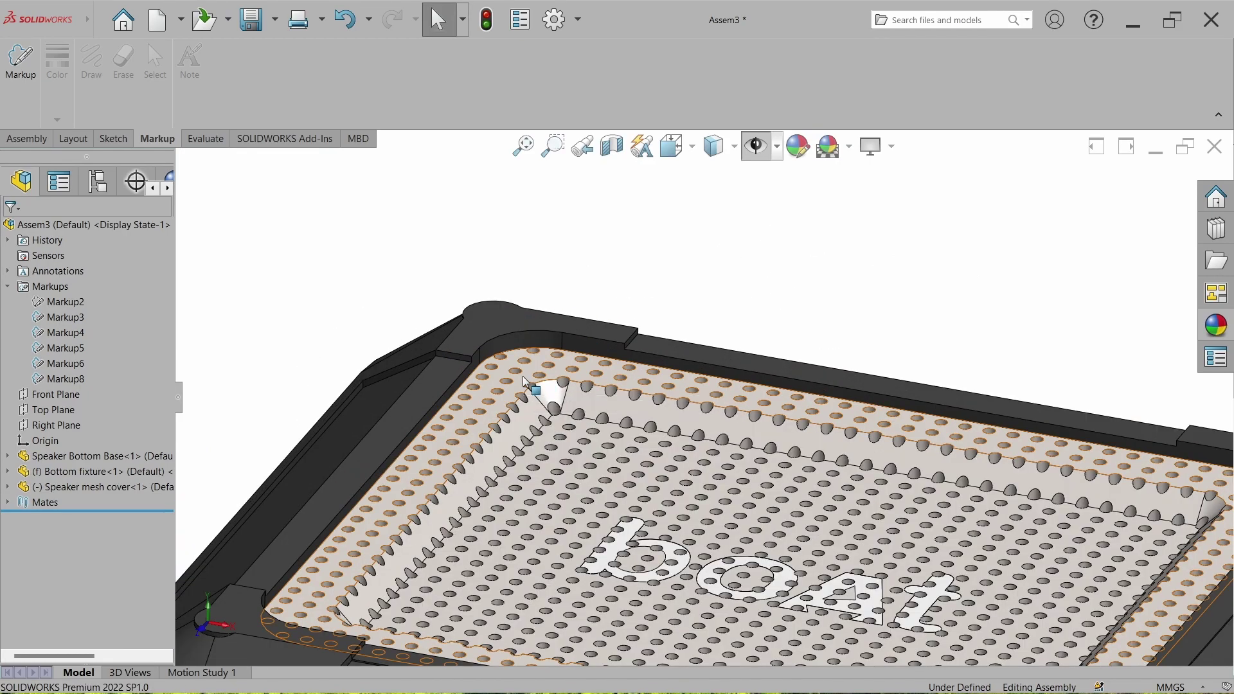
{"action": "left_click", "coordinate": [544, 390]}
{"action": "left_click", "coordinate": [508, 329]}
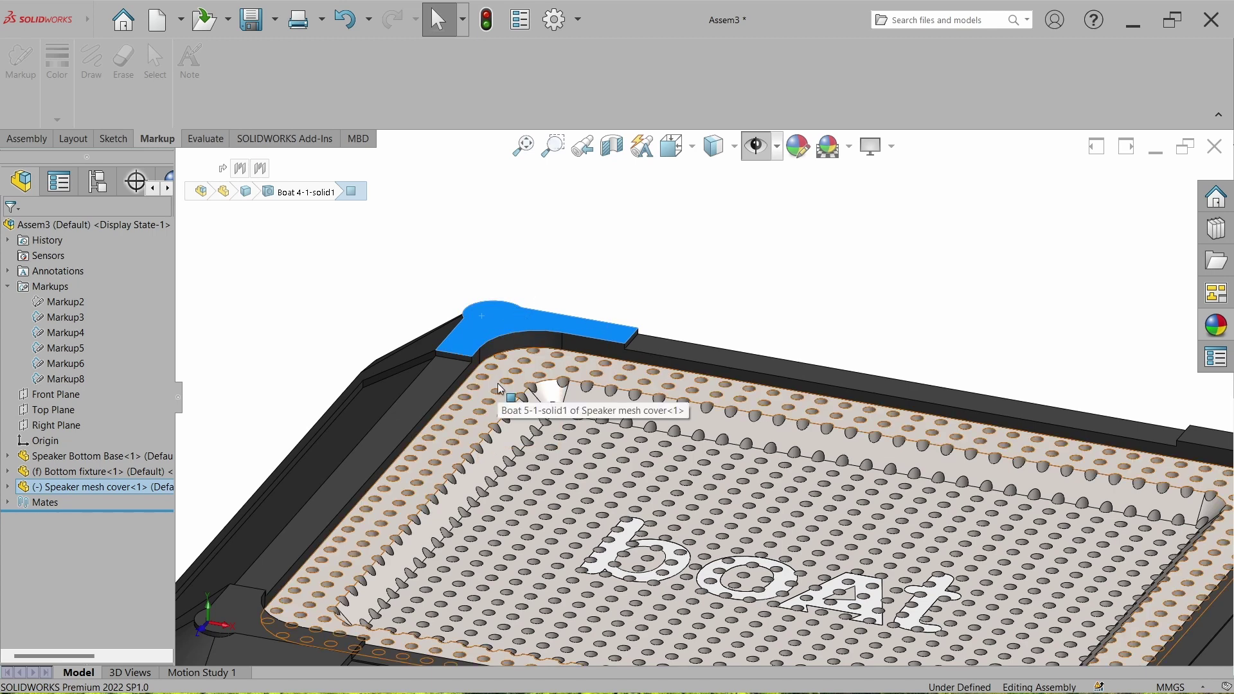
{"action": "scroll", "coordinate": [613, 311], "scroll_direction": "up", "scroll_amount": 3}
{"action": "key", "text": "Escape"}
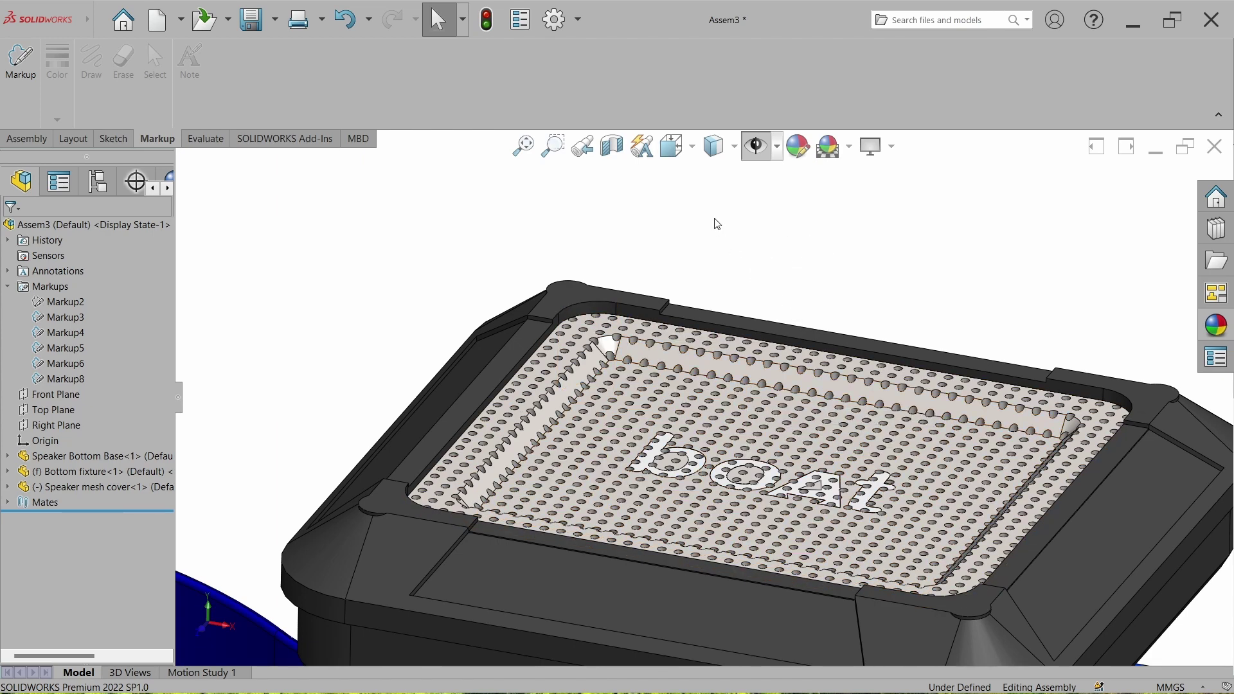
{"action": "left_click", "coordinate": [675, 147]}
{"action": "left_click", "coordinate": [796, 270]}
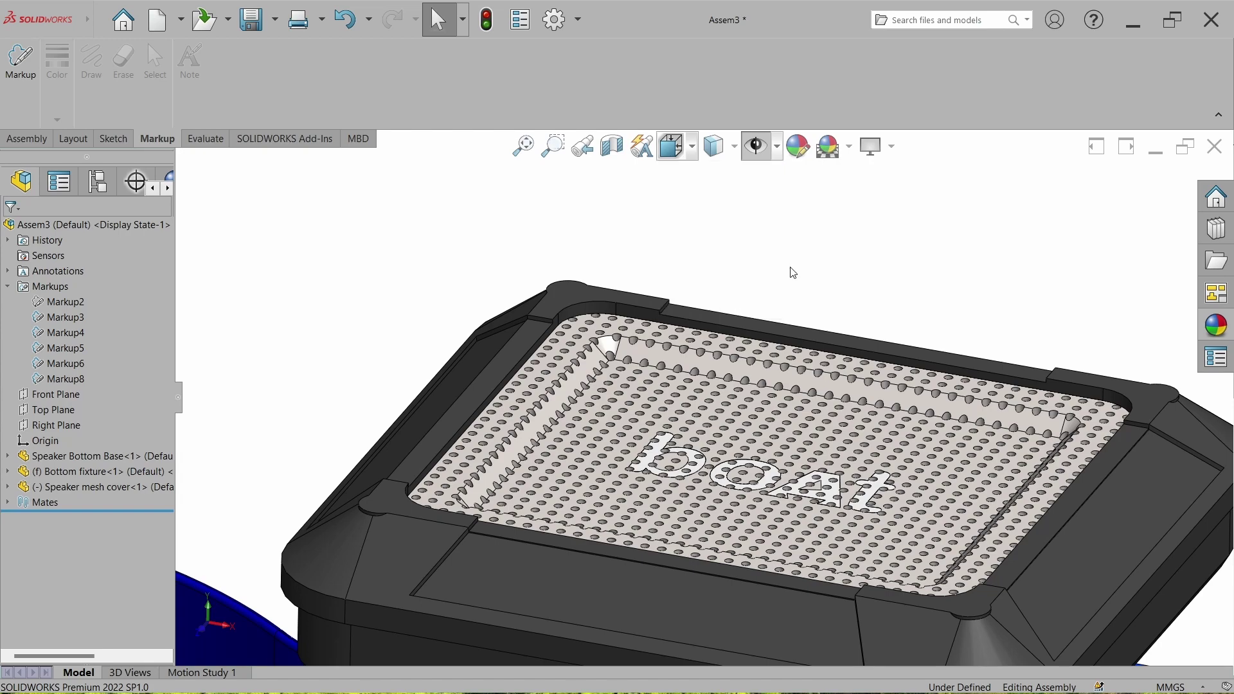
{"action": "mouse_move", "coordinate": [518, 354]}
{"action": "left_mouse_down"}
{"action": "mouse_move", "coordinate": [902, 348]}
{"action": "mouse_move", "coordinate": [915, 385]}
{"action": "mouse_move", "coordinate": [858, 389]}
{"action": "mouse_move", "coordinate": [858, 368]}
{"action": "mouse_move", "coordinate": [603, 367]}
{"action": "mouse_move", "coordinate": [579, 388]}
{"action": "mouse_move", "coordinate": [520, 387]}
{"action": "mouse_move", "coordinate": [519, 360]}
{"action": "mouse_move", "coordinate": [498, 360]}
{"action": "mouse_move", "coordinate": [496, 391]}
{"action": "mouse_move", "coordinate": [486, 350]}
{"action": "mouse_move", "coordinate": [418, 370]}
{"action": "mouse_move", "coordinate": [432, 375]}
{"action": "mouse_move", "coordinate": [413, 404]}
{"action": "mouse_move", "coordinate": [446, 379]}
{"action": "left_mouse_up"}
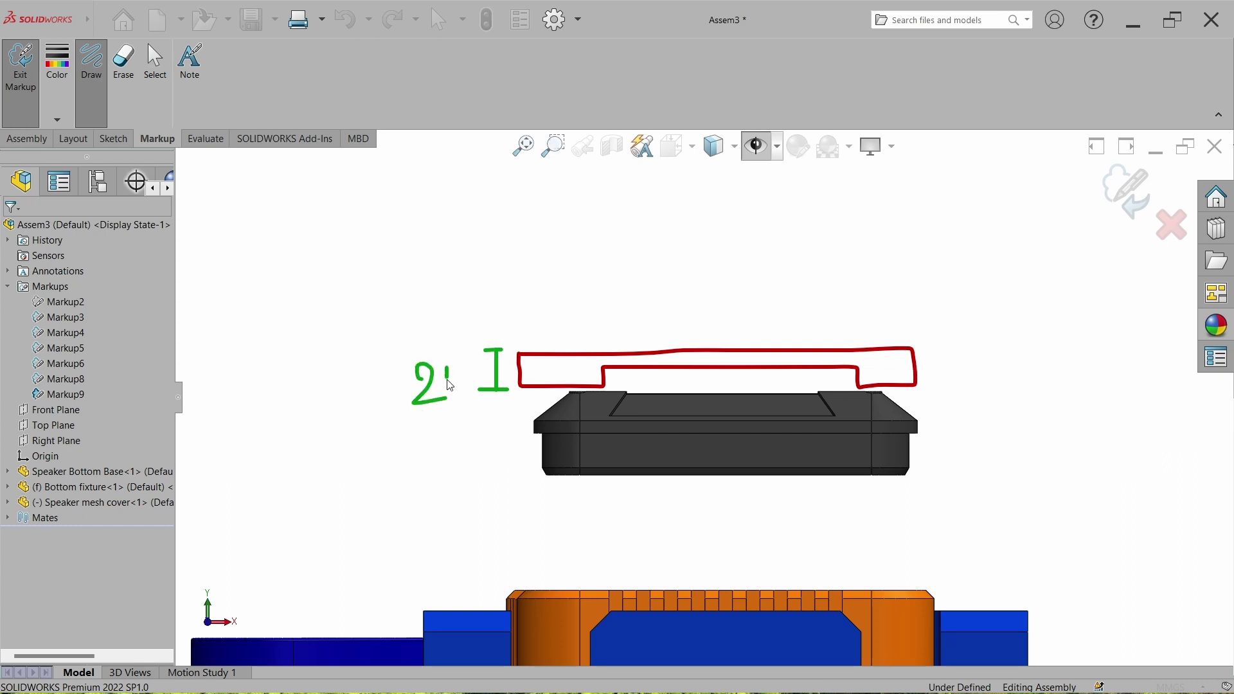
- Label the jig profile 20, 100X90 and an underlined 15mm, then exit markup
{"action": "left_click_drag", "start_coordinate": [427, 422], "coordinate": [460, 405]}
{"action": "mouse_move", "coordinate": [655, 313]}
{"action": "left_mouse_down"}
{"action": "mouse_move", "coordinate": [680, 326]}
{"action": "mouse_move", "coordinate": [707, 289]}
{"action": "mouse_move", "coordinate": [708, 310]}
{"action": "mouse_move", "coordinate": [729, 293]}
{"action": "mouse_move", "coordinate": [722, 283]}
{"action": "mouse_move", "coordinate": [738, 294]}
{"action": "mouse_move", "coordinate": [745, 281]}
{"action": "mouse_move", "coordinate": [759, 297]}
{"action": "mouse_move", "coordinate": [785, 301]}
{"action": "left_mouse_up"}
{"action": "left_click_drag", "start_coordinate": [814, 275], "coordinate": [814, 278]}
{"action": "mouse_move", "coordinate": [653, 363]}
{"action": "left_mouse_down"}
{"action": "mouse_move", "coordinate": [646, 389]}
{"action": "mouse_move", "coordinate": [757, 381]}
{"action": "left_mouse_up"}
{"action": "left_click_drag", "start_coordinate": [679, 409], "coordinate": [770, 408]}
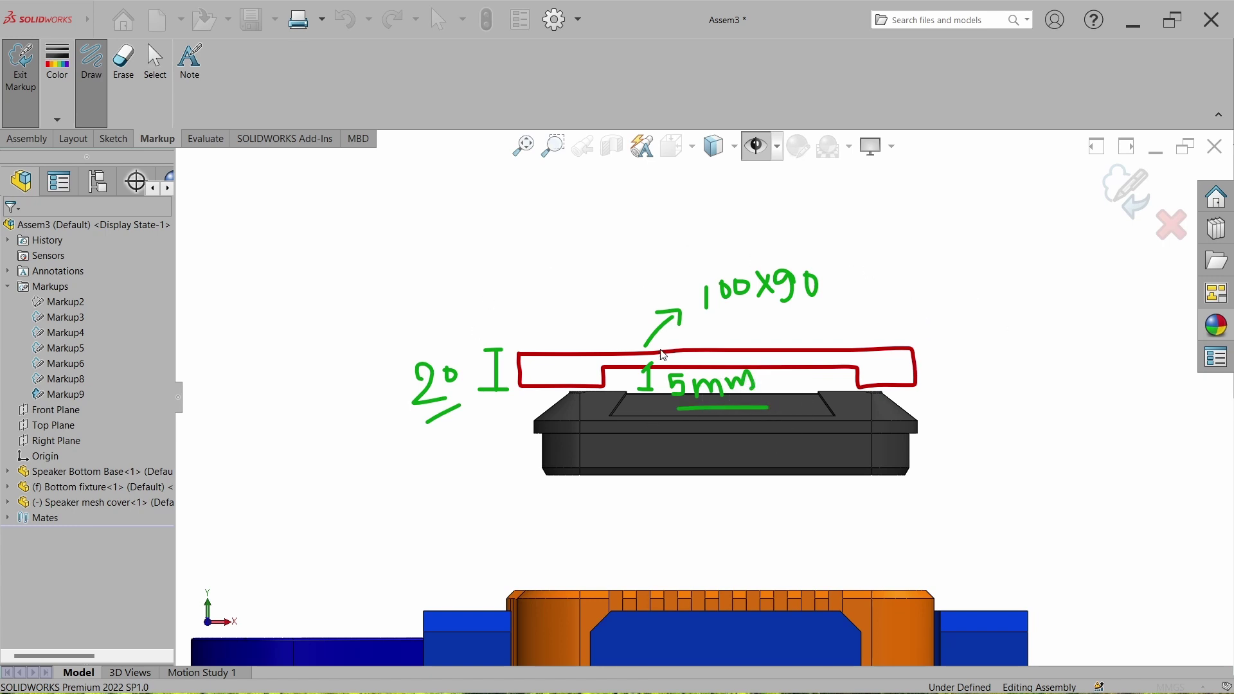
{"action": "key", "text": "Escape"}
- Create a new part and draw a center rectangle from the origin on the Top Plane
{"action": "left_click", "coordinate": [157, 19]}
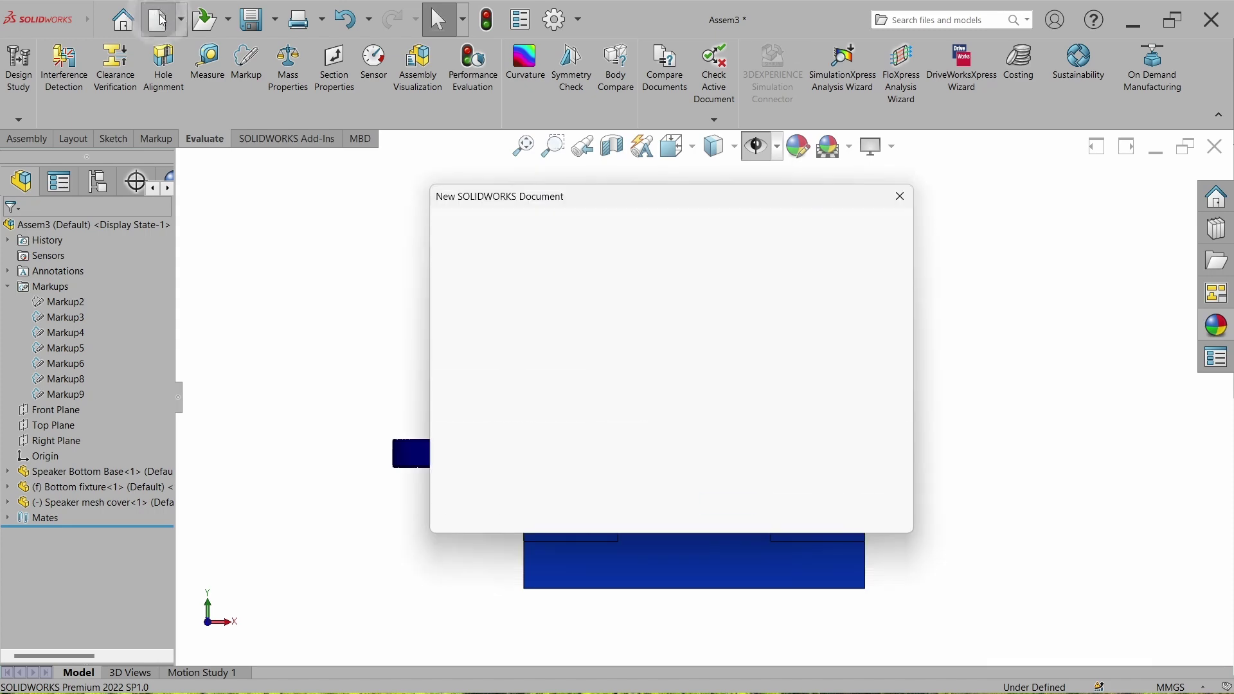
{"action": "double_click", "coordinate": [512, 333]}
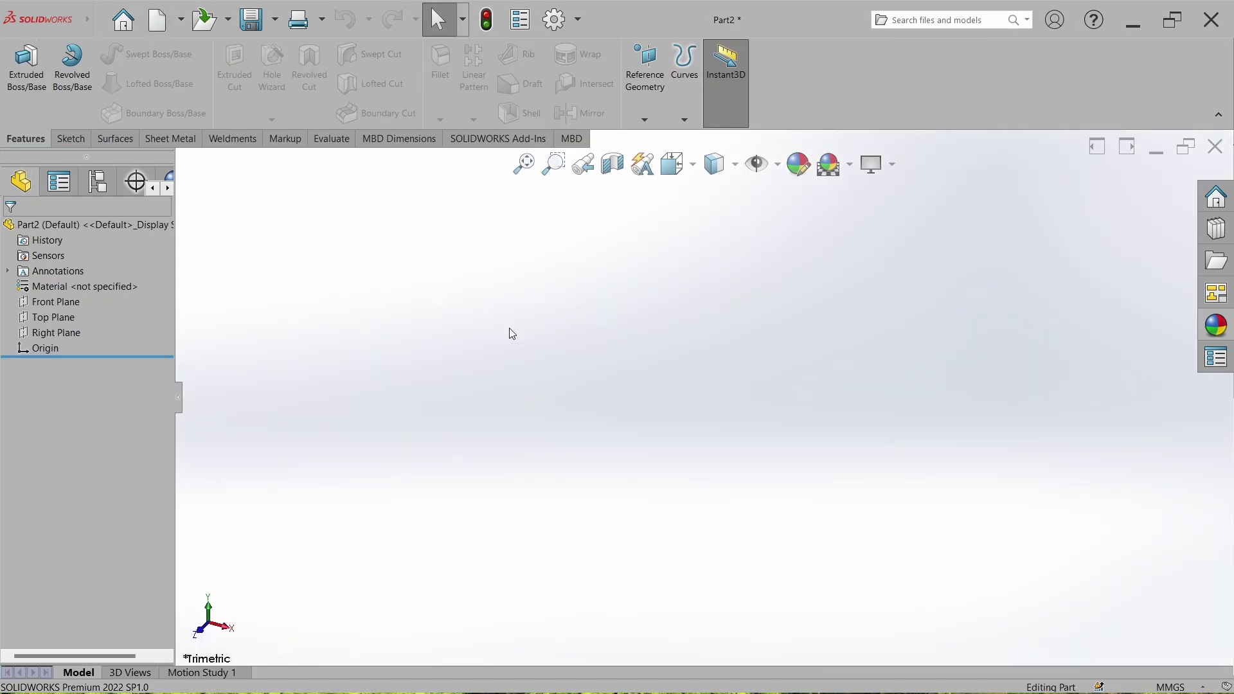
{"action": "left_click", "coordinate": [71, 139]}
{"action": "left_click", "coordinate": [20, 75]}
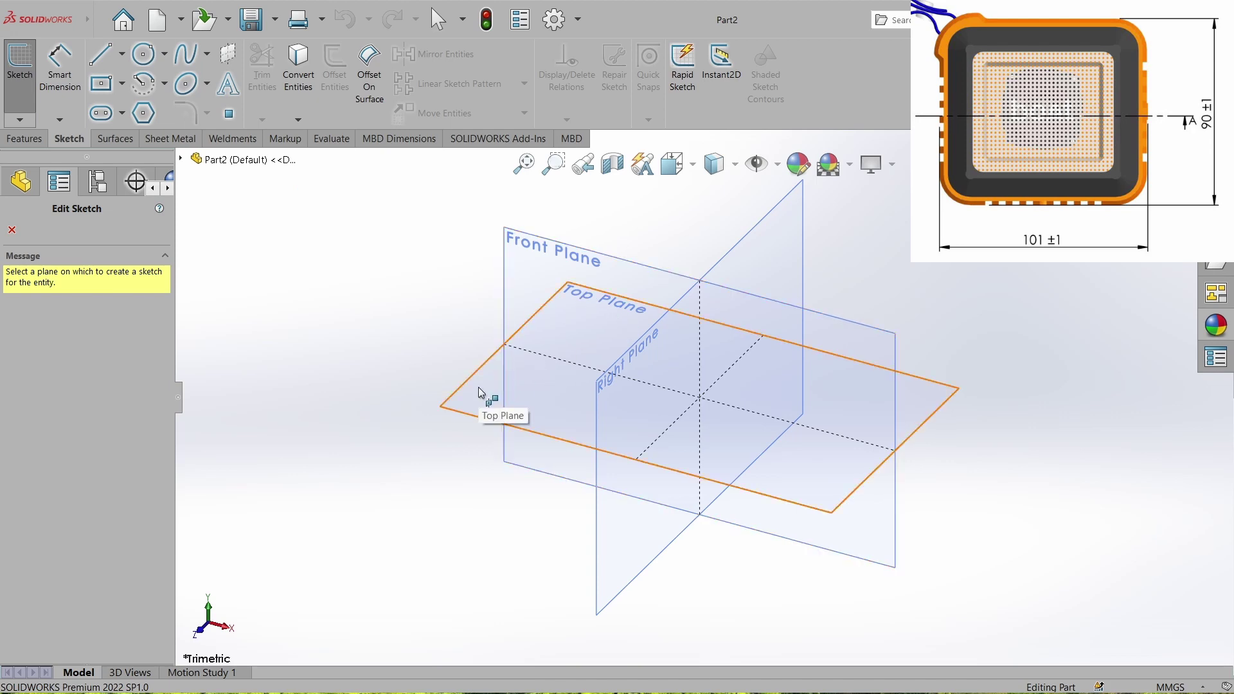
{"action": "left_click", "coordinate": [479, 408]}
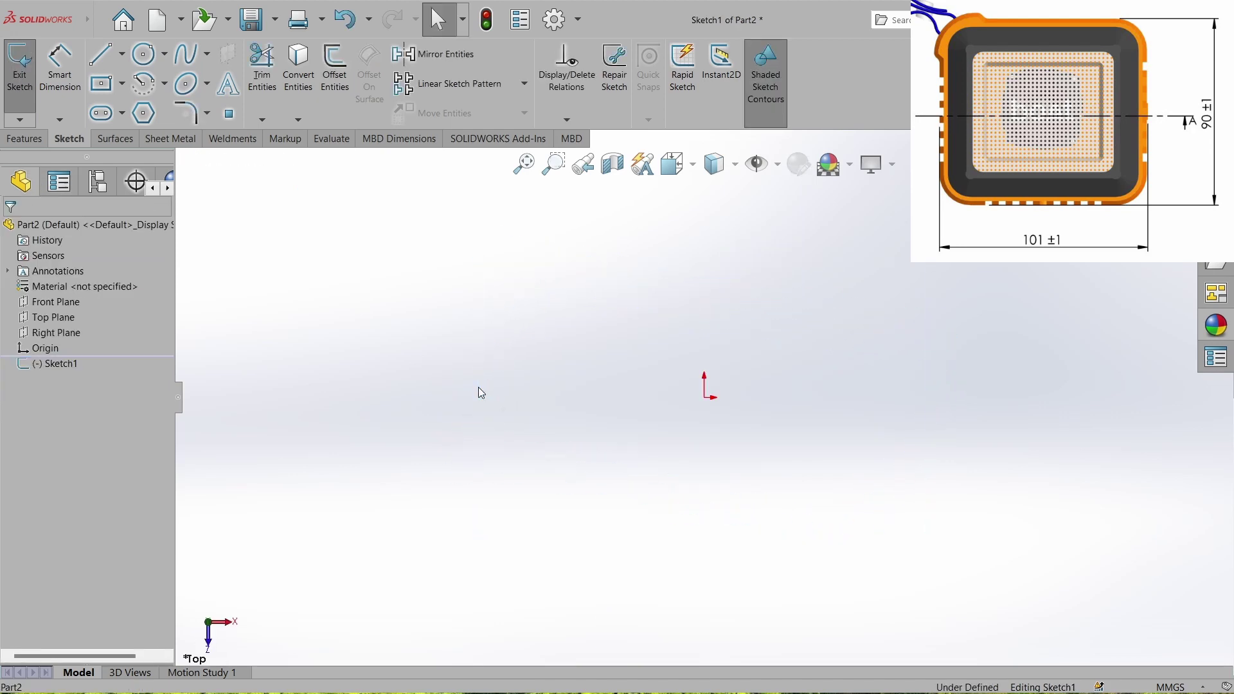
{"action": "left_click", "coordinate": [108, 90]}
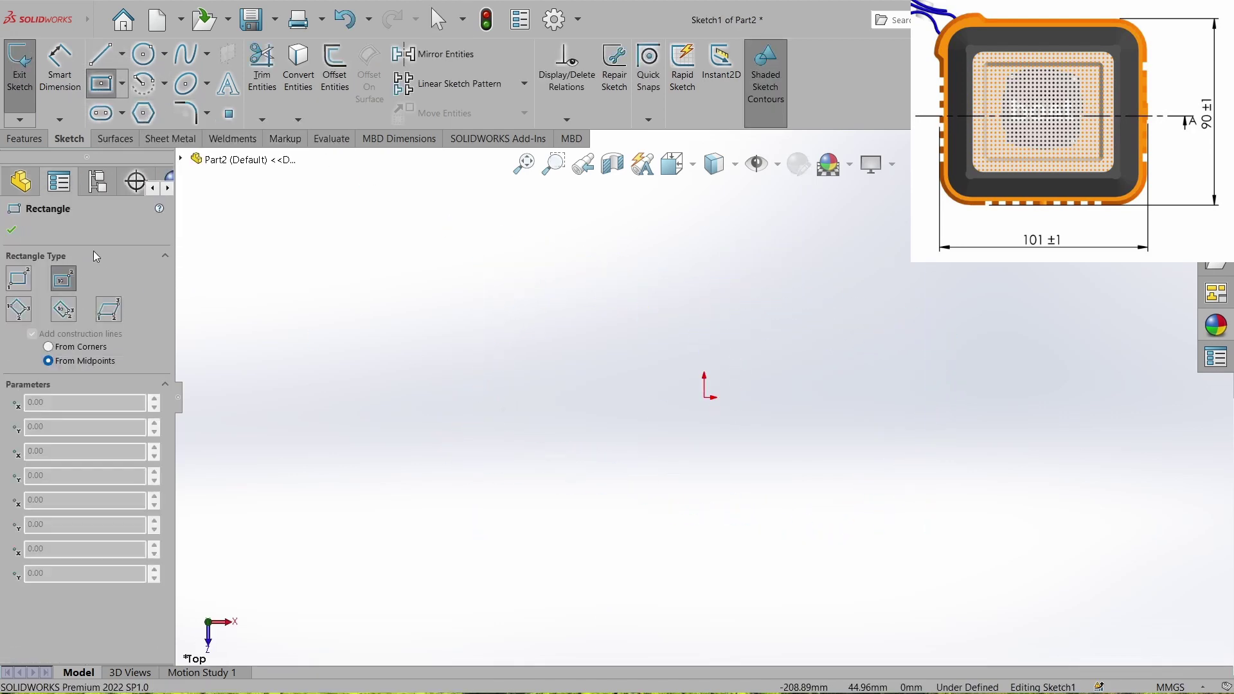
{"action": "left_click", "coordinate": [704, 397]}
{"action": "left_click", "coordinate": [880, 519]}
{"action": "key", "text": "Escape"}
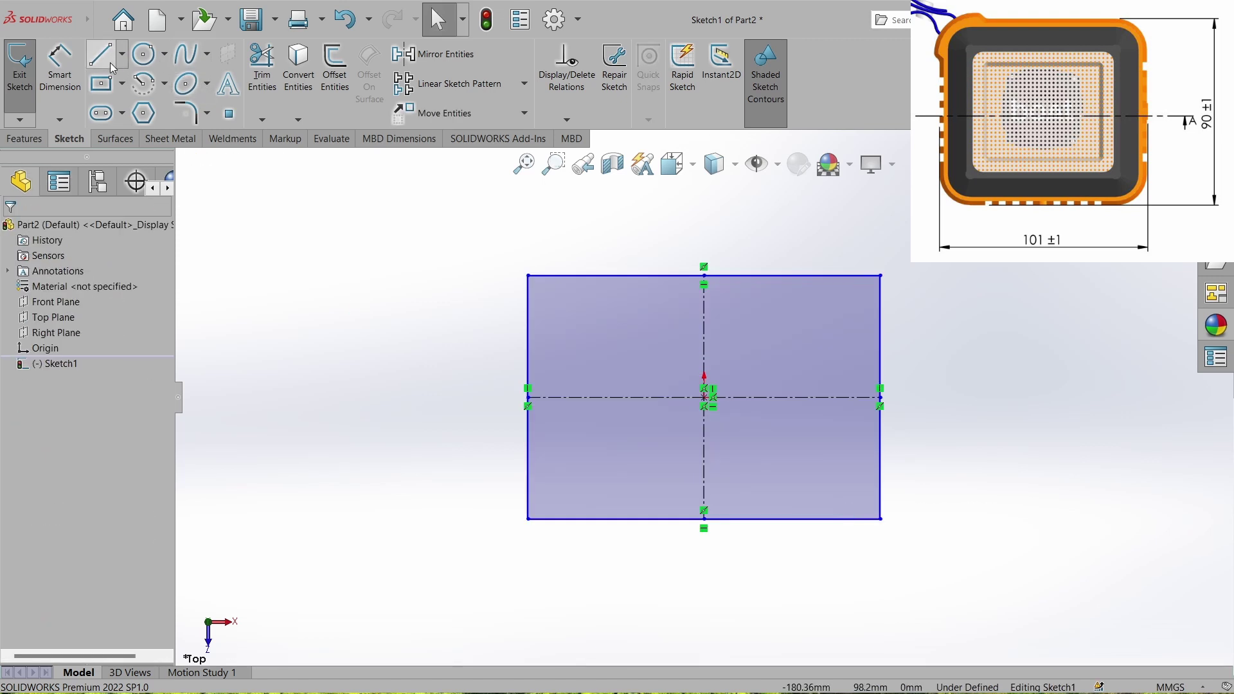
- Dimension the rectangle 100 mm wide and 90 mm high, then exit the sketch
{"action": "left_click", "coordinate": [70, 82]}
{"action": "left_click", "coordinate": [653, 519]}
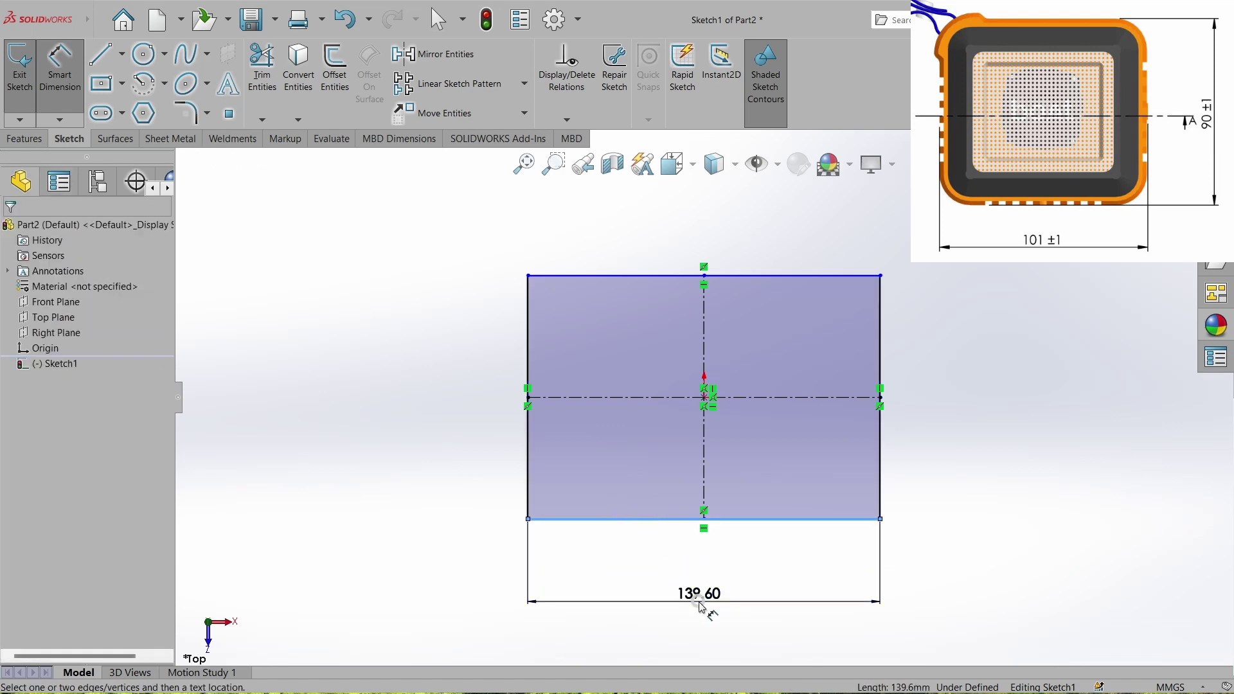
{"action": "left_click", "coordinate": [700, 607]}
{"action": "type", "text": "100"}
{"action": "key", "text": "Return"}
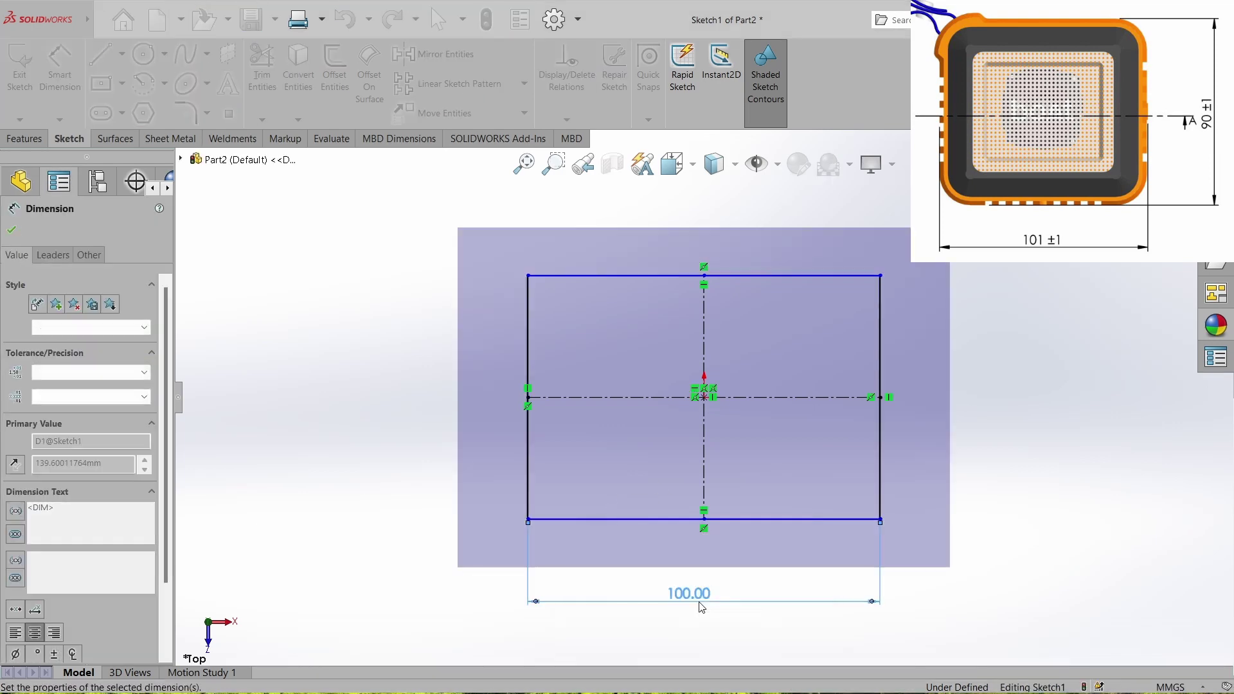
{"action": "left_click", "coordinate": [882, 463]}
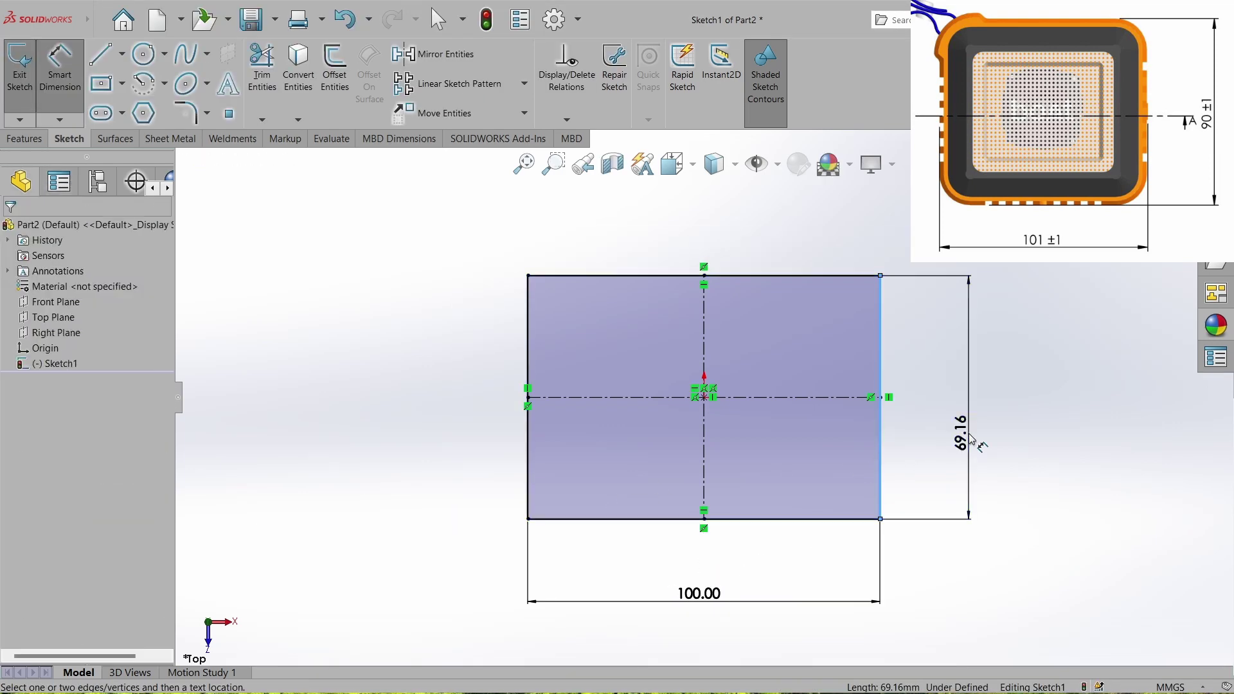
{"action": "left_click", "coordinate": [970, 440]}
{"action": "type", "text": "90"}
{"action": "key", "text": "Return"}
{"action": "key", "text": "Escape"}
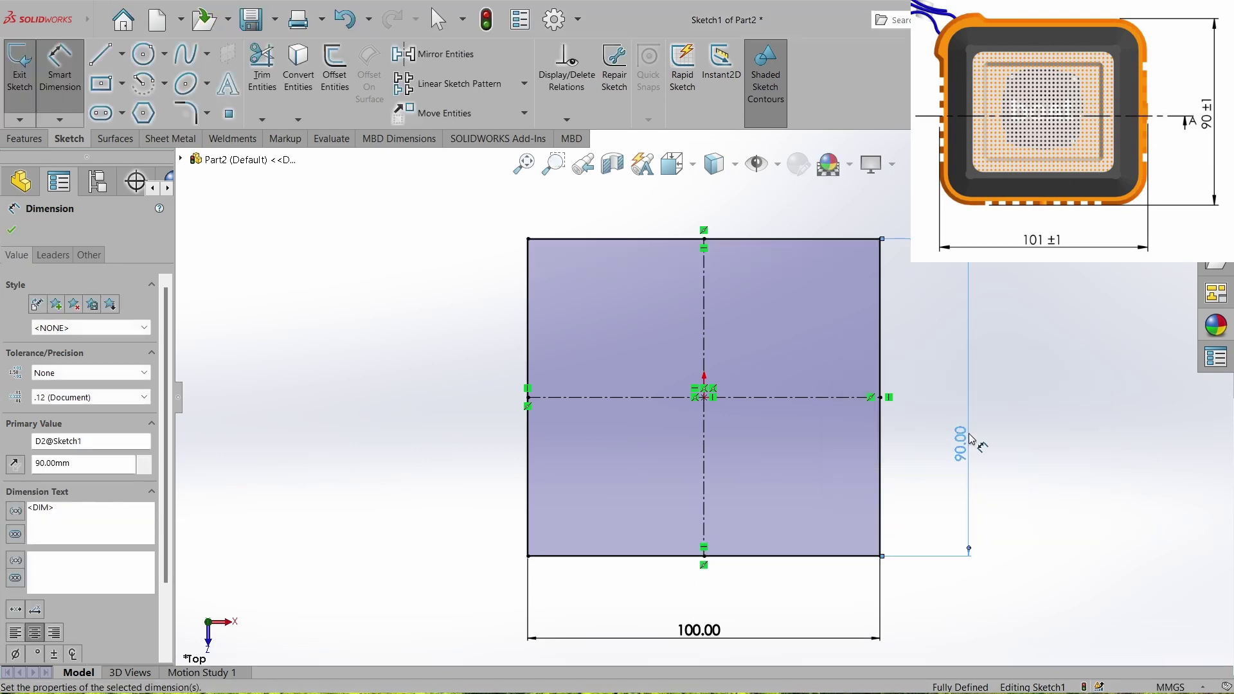
{"action": "left_click", "coordinate": [19, 65]}
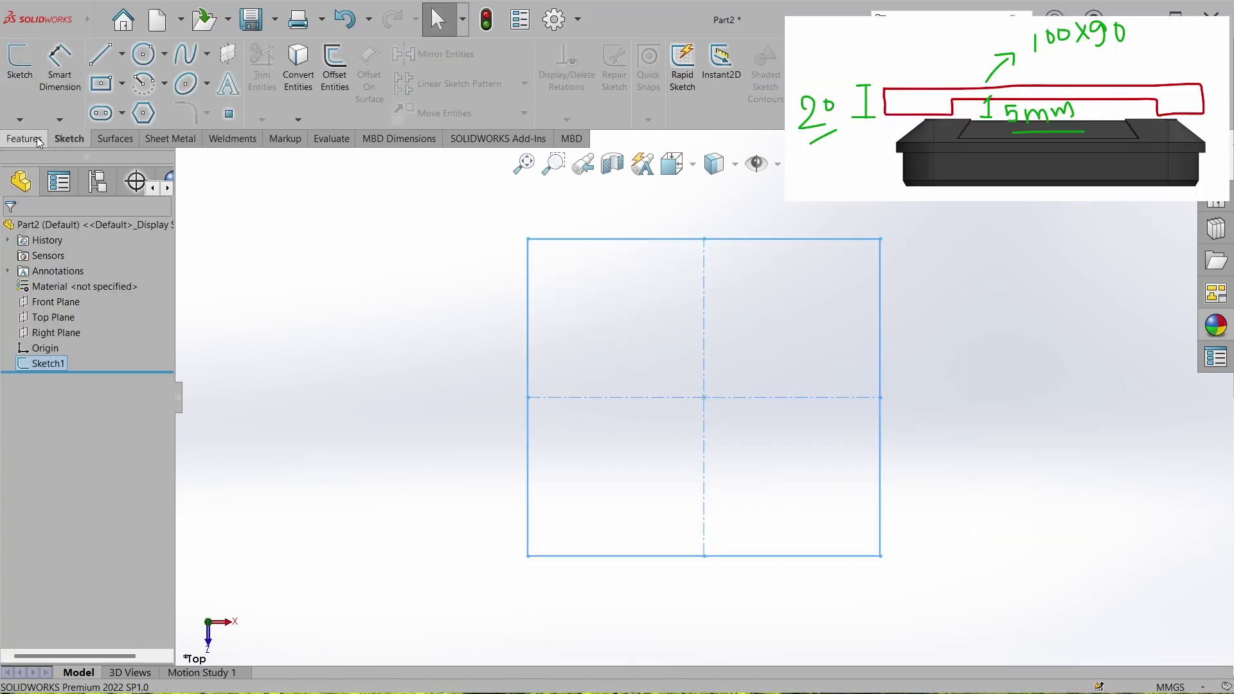
- Extrude the 100 × 90 sketch into a 20 mm thick block
{"action": "left_click", "coordinate": [37, 139]}
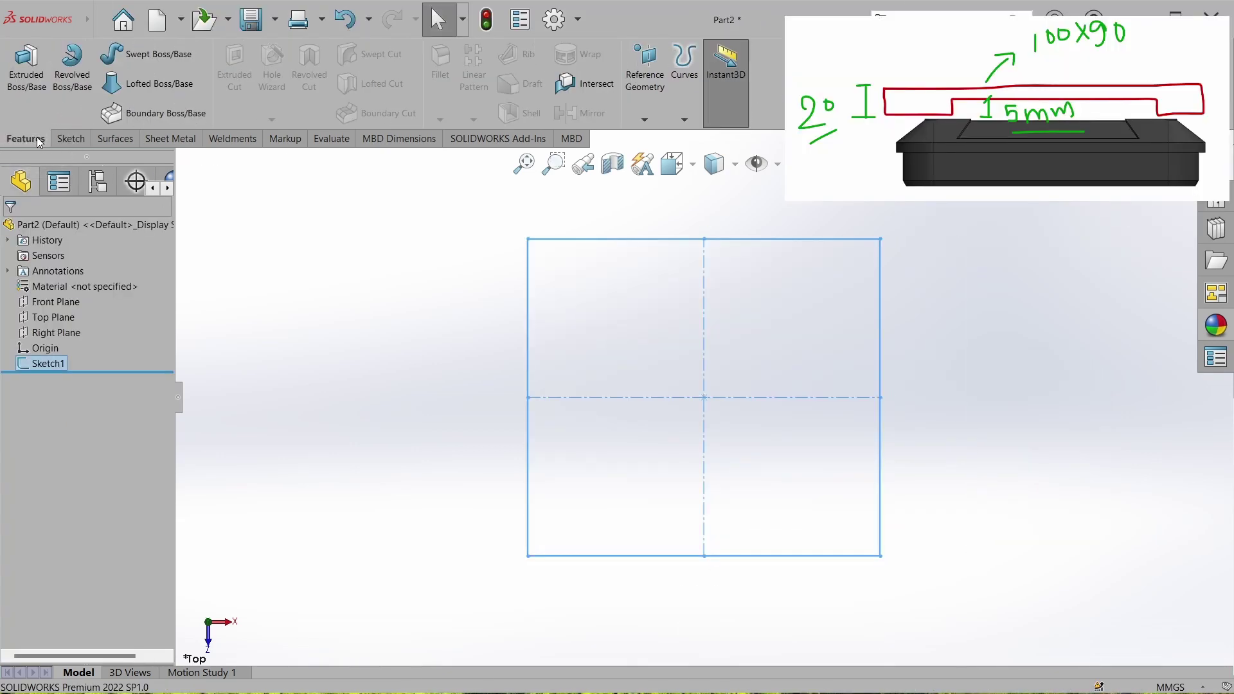
{"action": "left_click", "coordinate": [30, 86]}
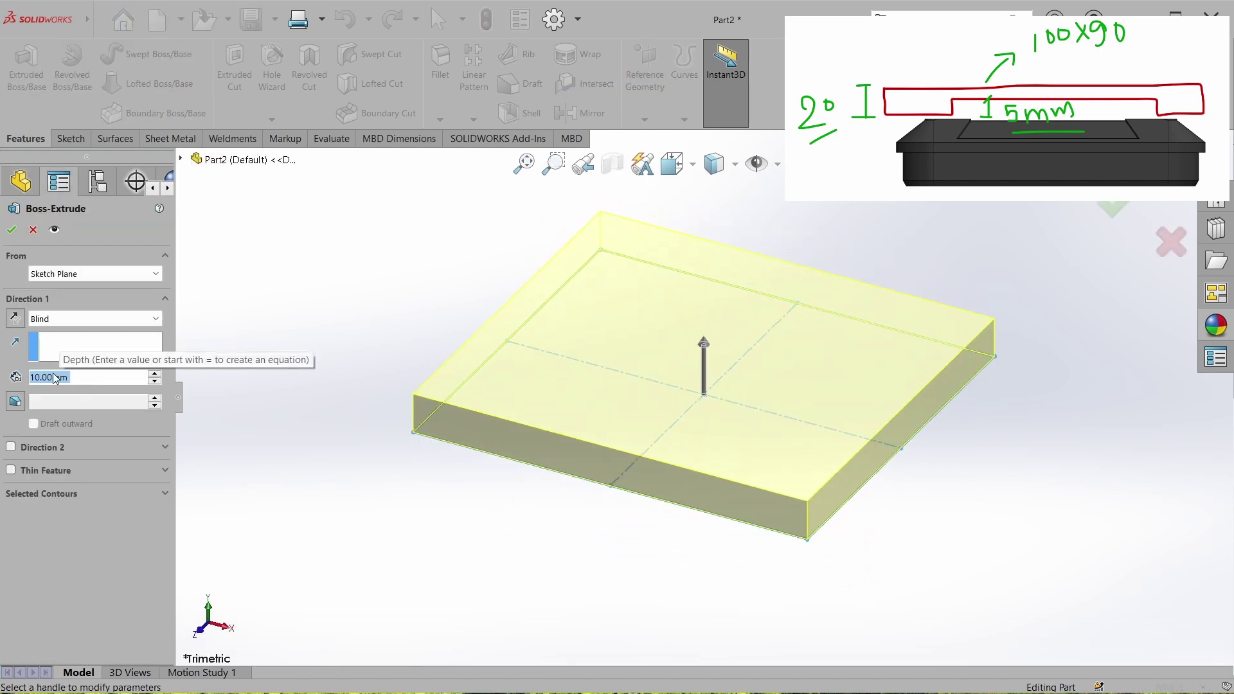
{"action": "type", "text": "20"}
{"action": "key", "text": "Return"}
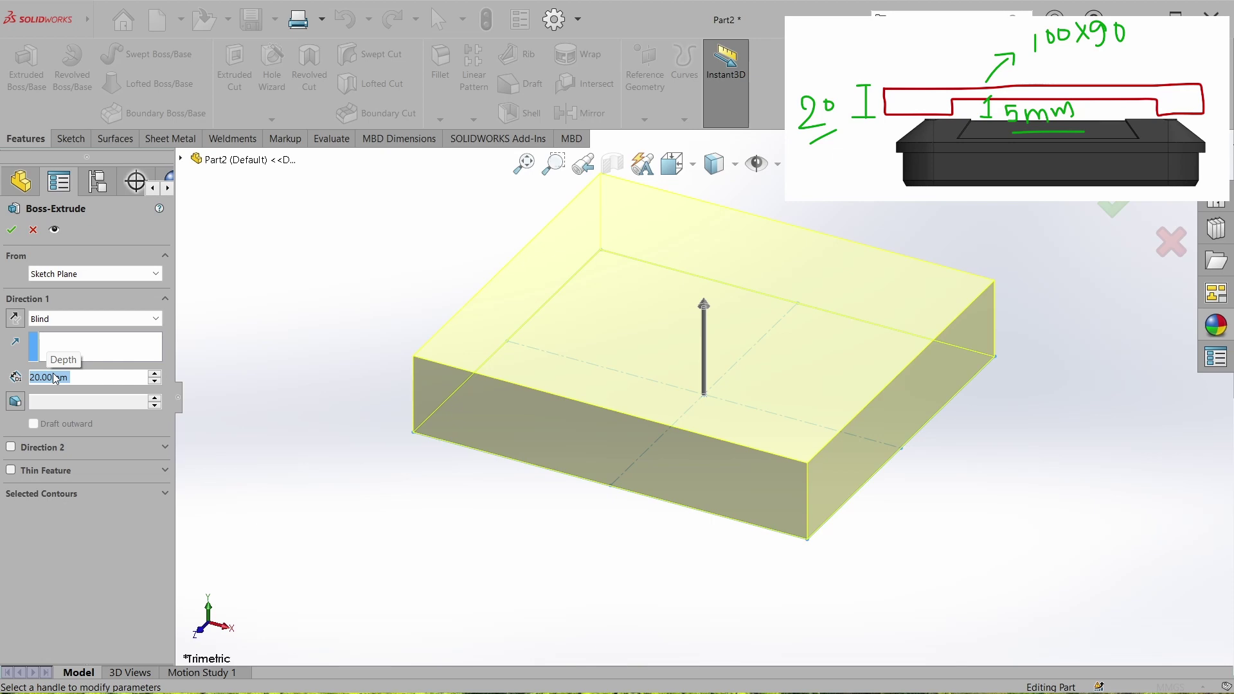
{"action": "left_click", "coordinate": [11, 230]}
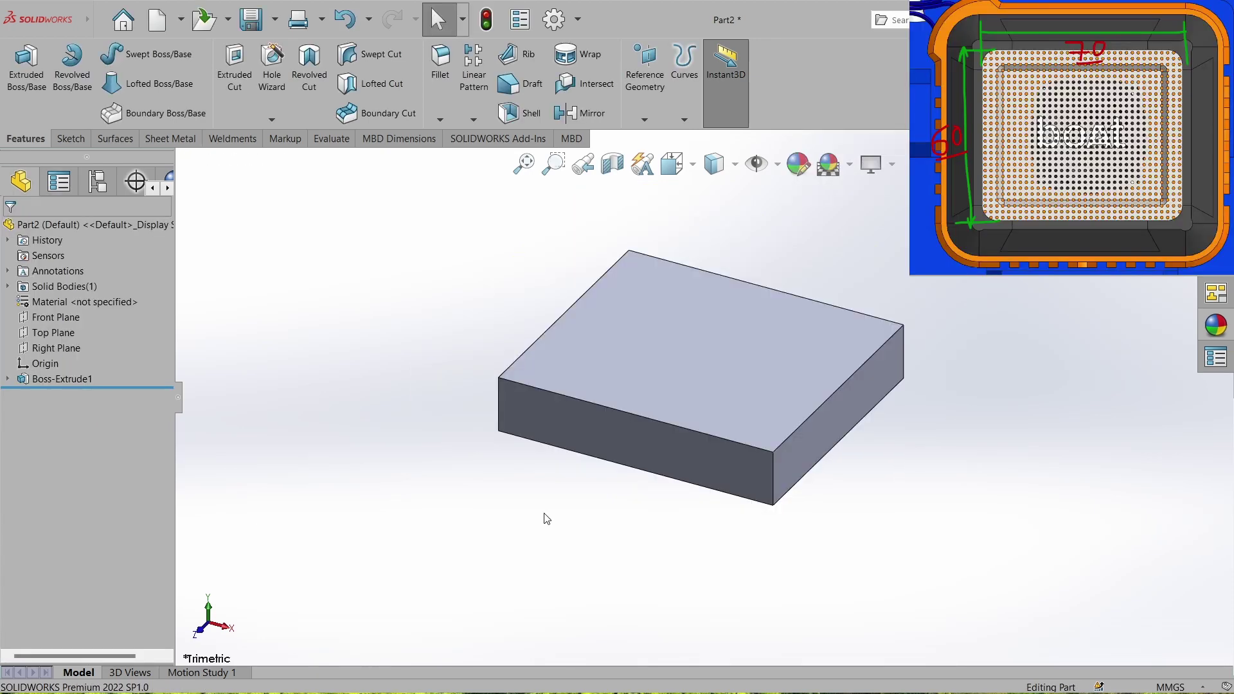
- Start a sketch on the block's bottom face and draw a center rectangle from the origin
{"action": "mouse_move", "coordinate": [580, 517]}
{"action": "middle_mouse_down"}
{"action": "mouse_move", "coordinate": [574, 386]}
{"action": "mouse_move", "coordinate": [695, 425]}
{"action": "middle_mouse_up"}
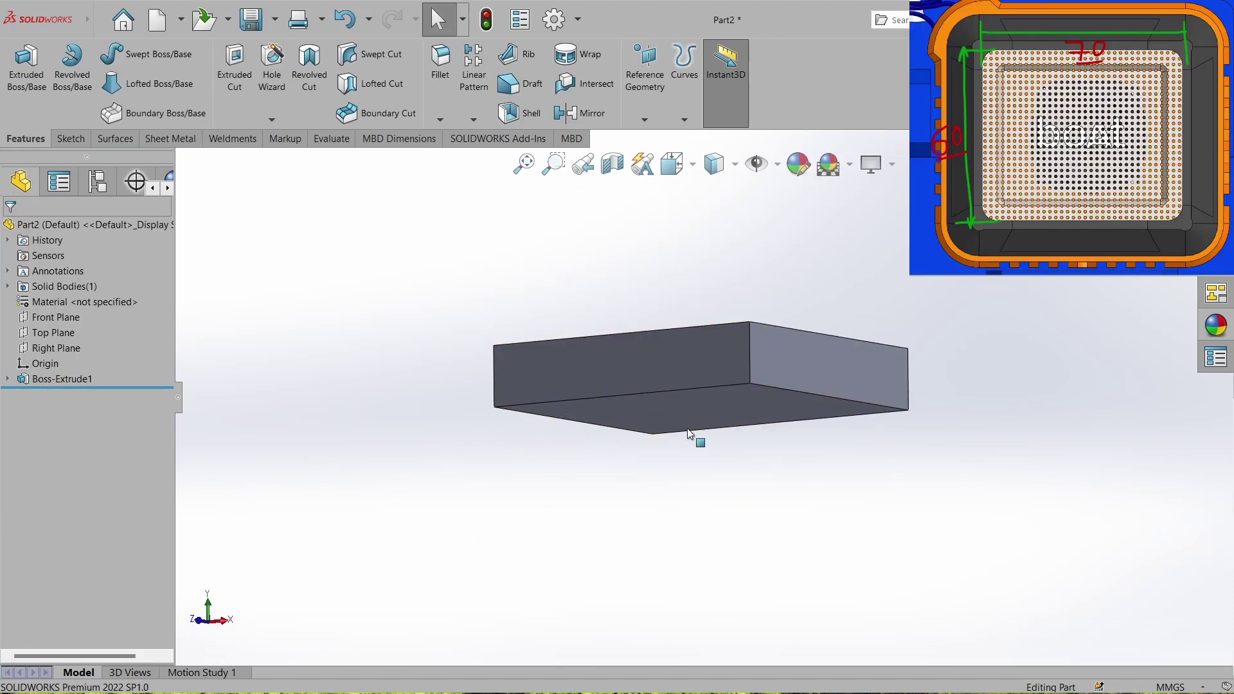
{"action": "left_click", "coordinate": [693, 415]}
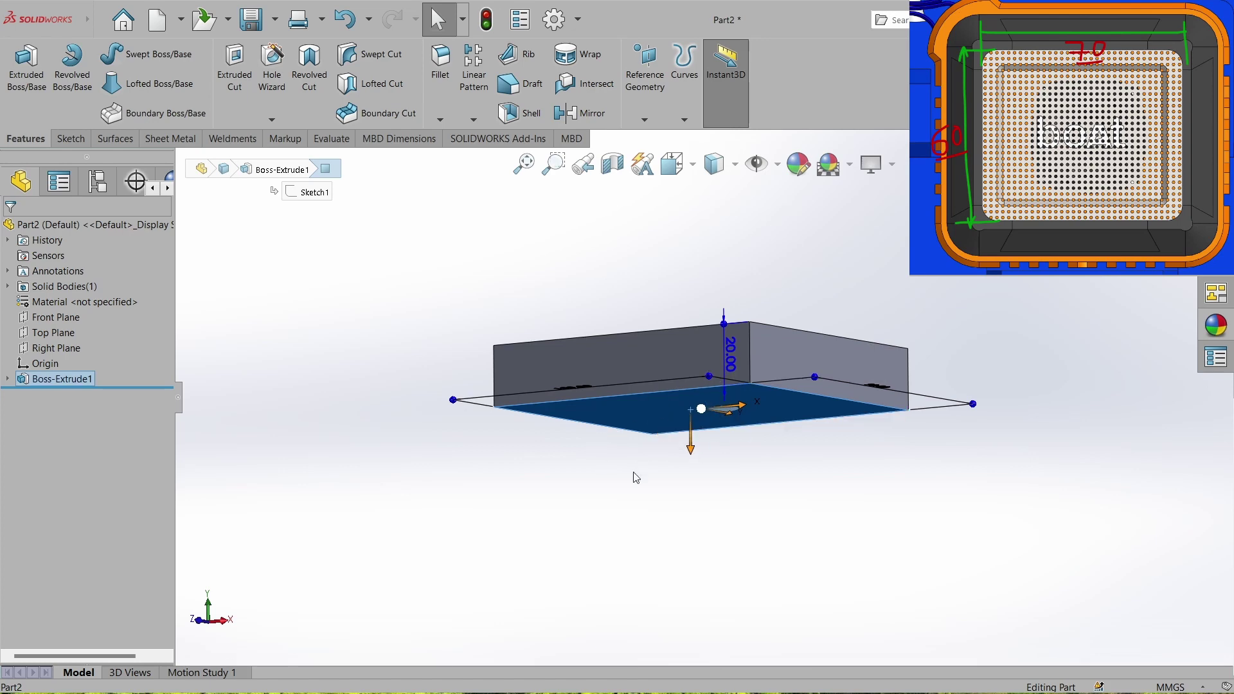
{"action": "left_click", "coordinate": [634, 478]}
{"action": "left_click", "coordinate": [70, 139]}
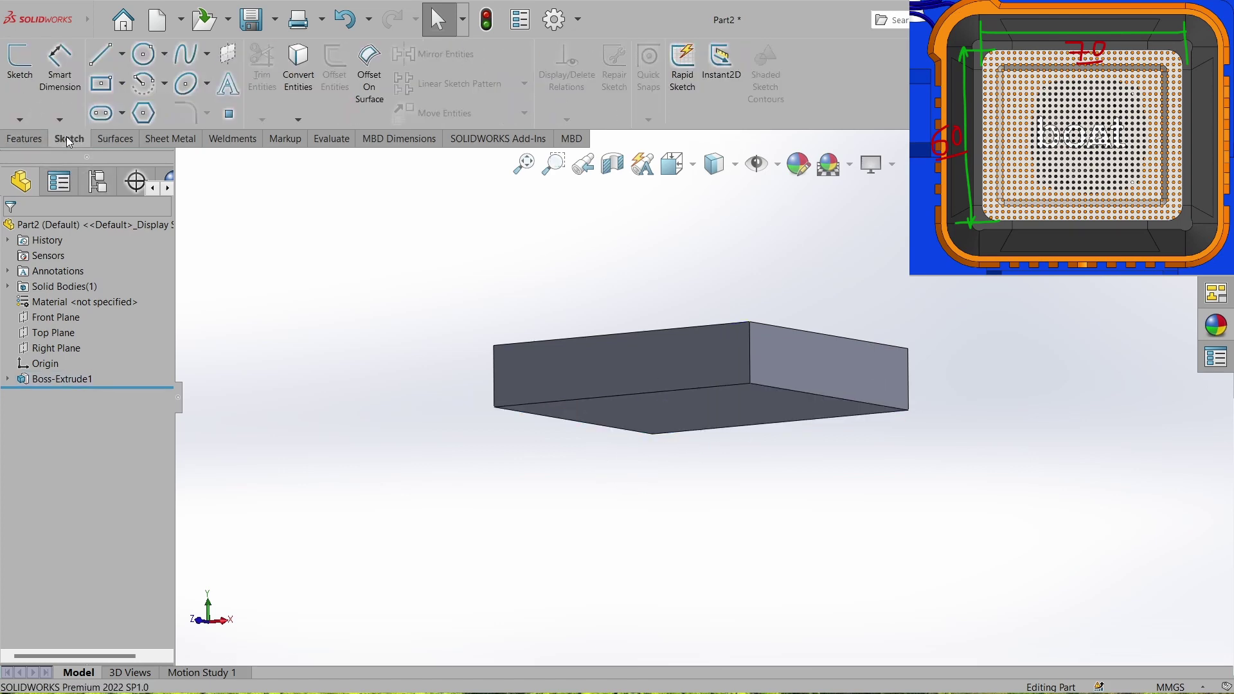
{"action": "left_click", "coordinate": [20, 76]}
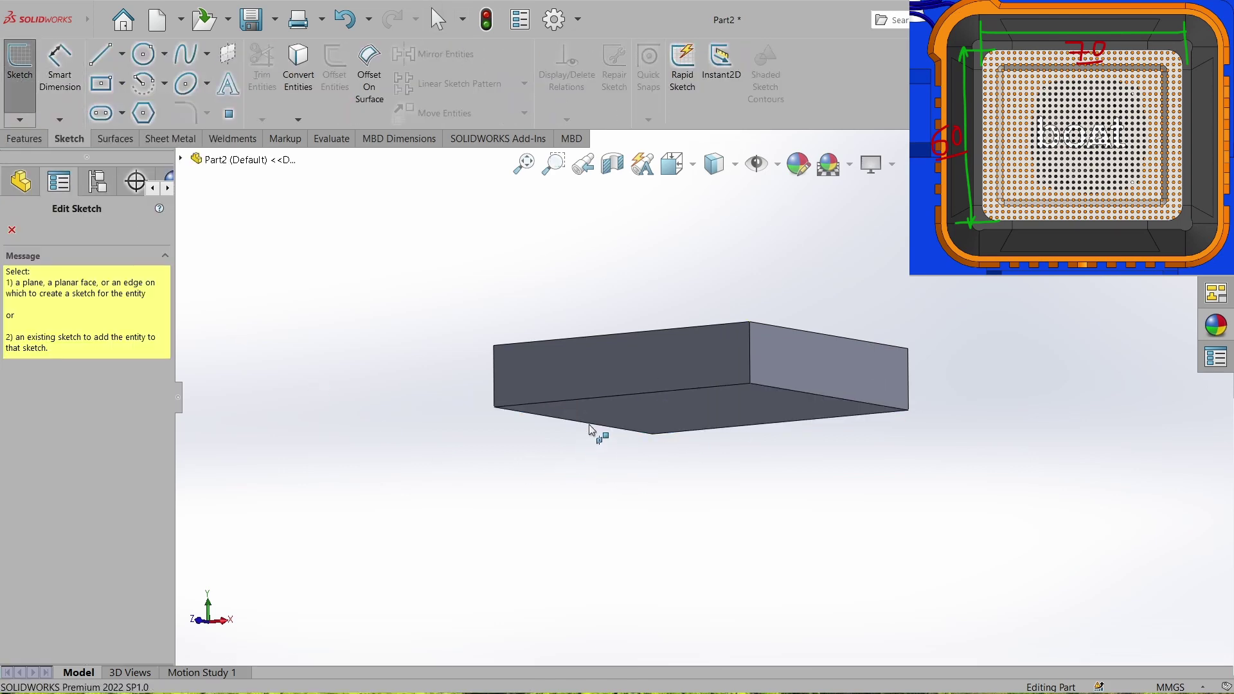
{"action": "left_click", "coordinate": [654, 415]}
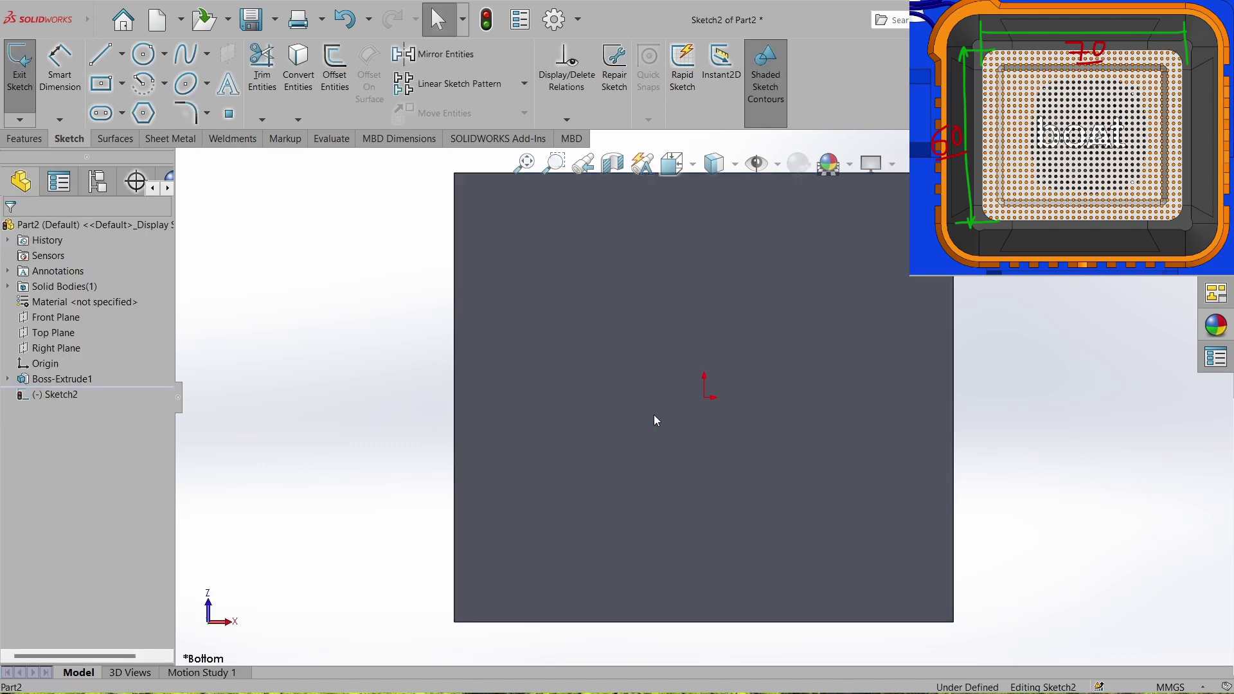
{"action": "left_click", "coordinate": [100, 87]}
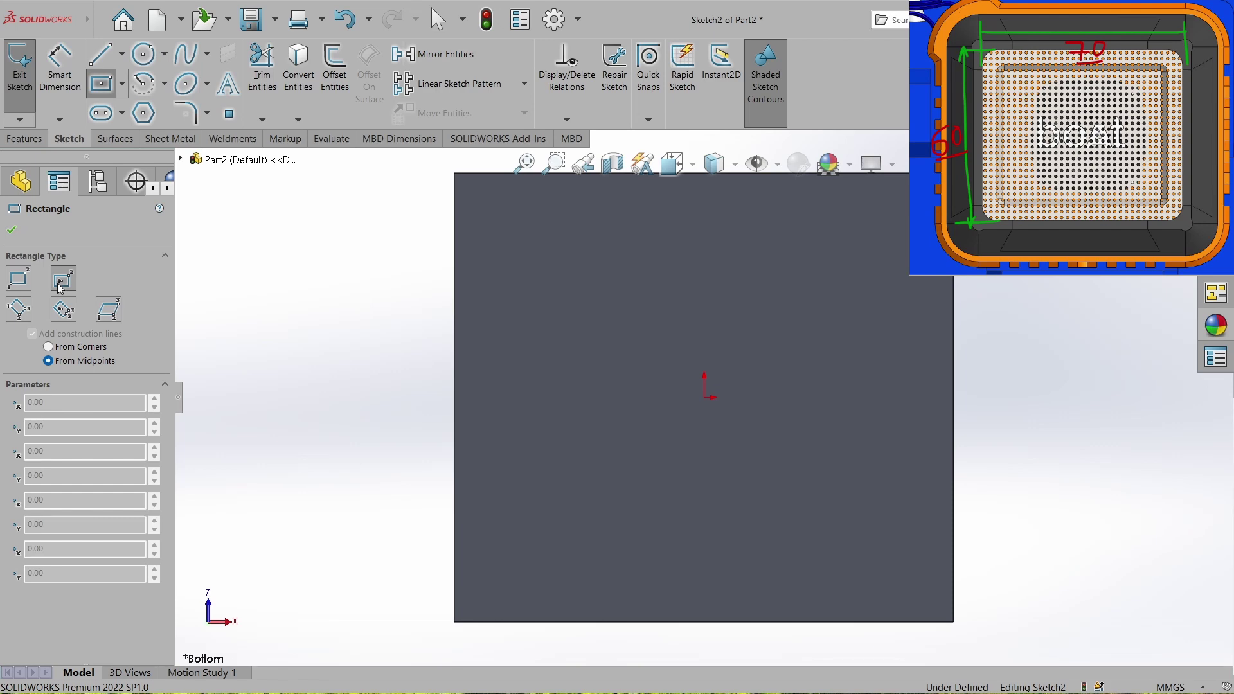
{"action": "left_click", "coordinate": [705, 397]}
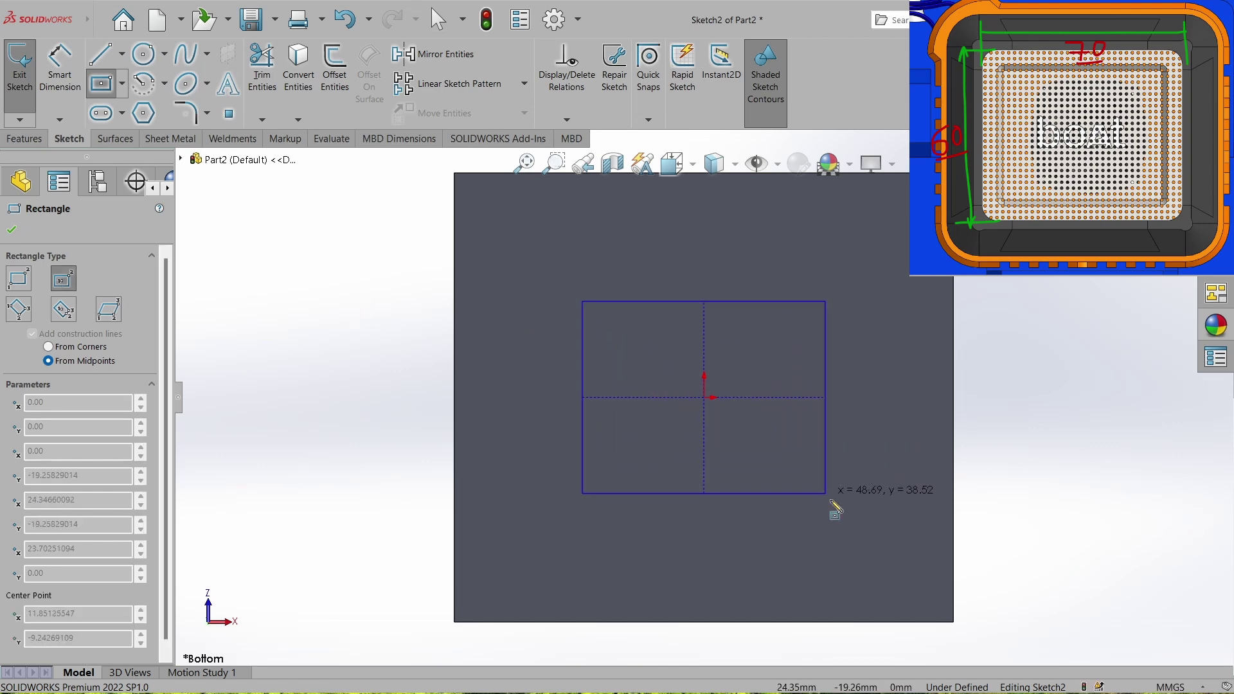
{"action": "left_click", "coordinate": [886, 554]}
- Dimension the pocket rectangle 70 mm wide and 60 mm high, then exit the sketch
{"action": "key", "text": "d"}
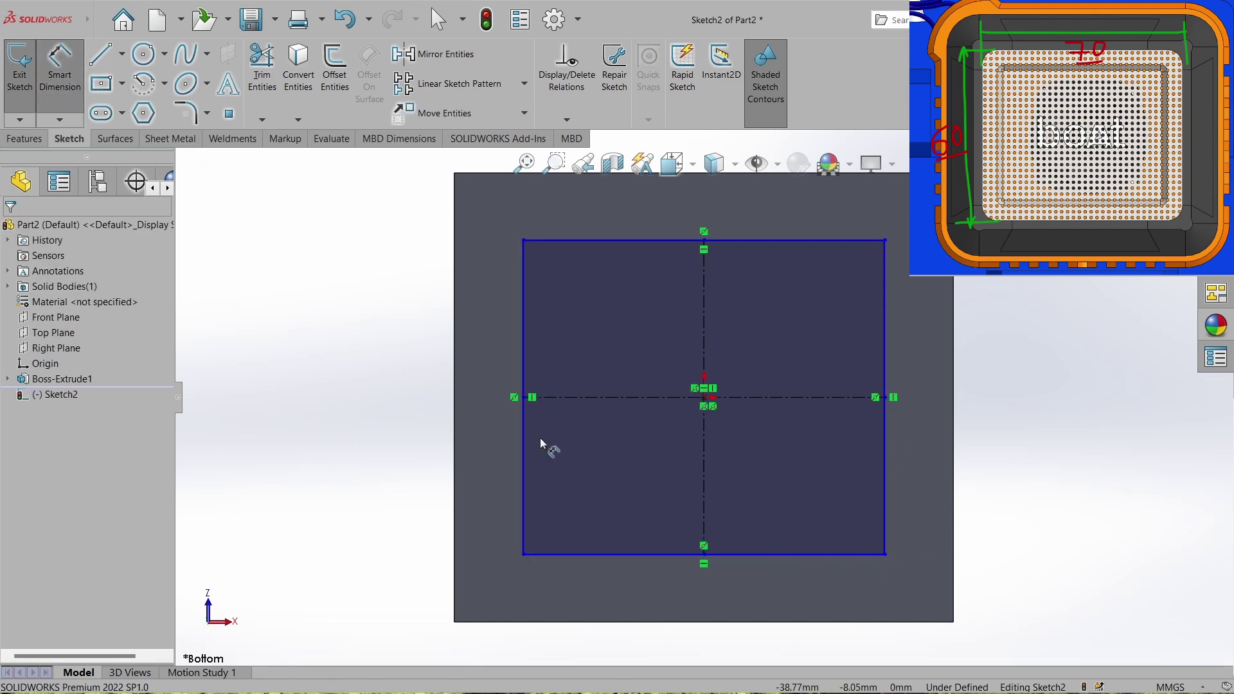
{"action": "key", "text": "f"}
{"action": "left_click", "coordinate": [669, 529]}
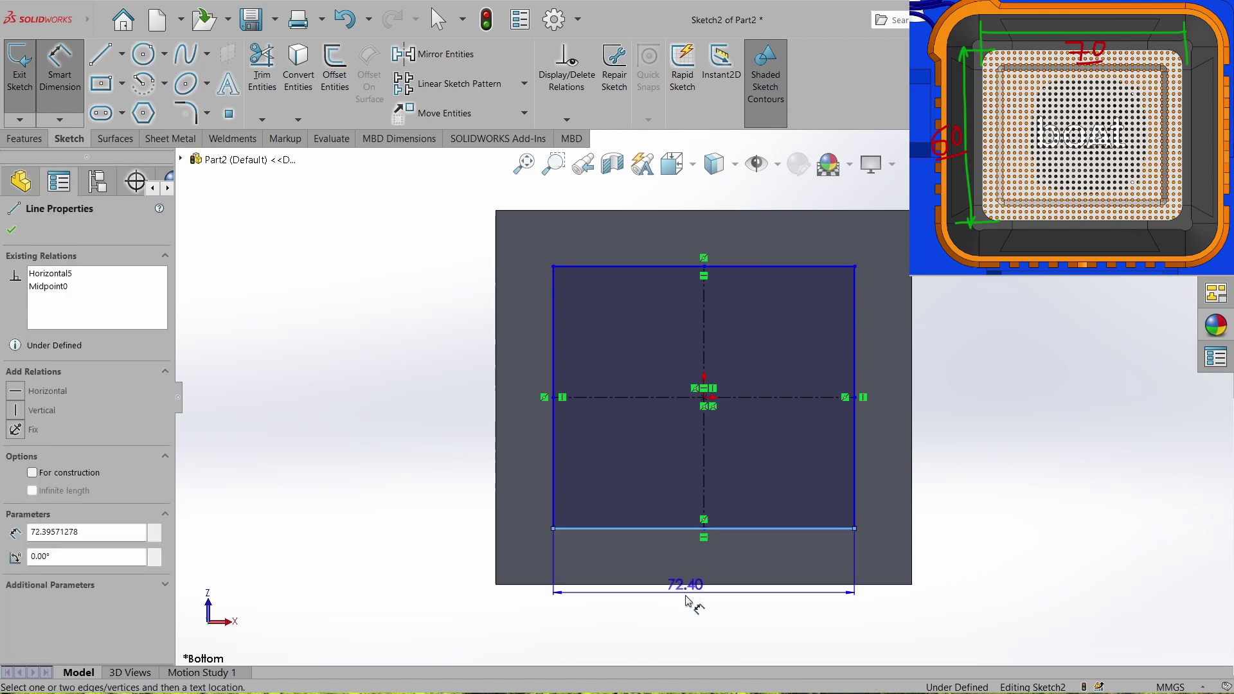
{"action": "left_click", "coordinate": [689, 624]}
{"action": "type", "text": "7"}
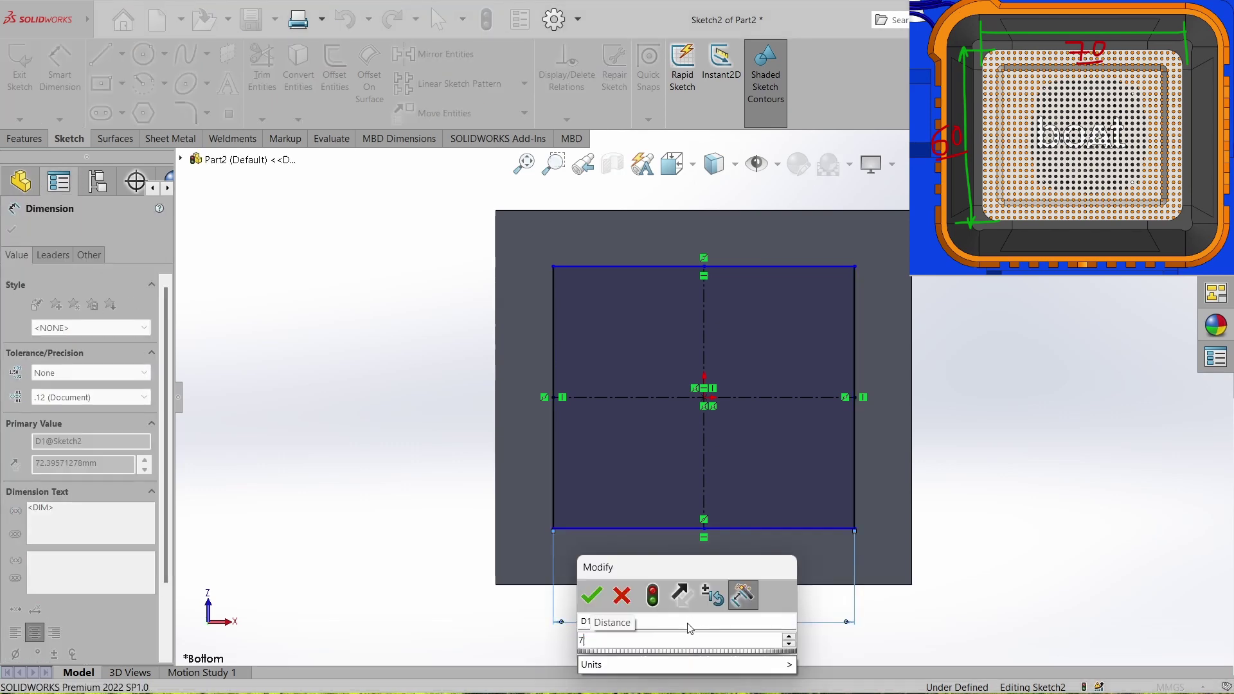
{"action": "type", "text": "0"}
{"action": "key", "text": "Return"}
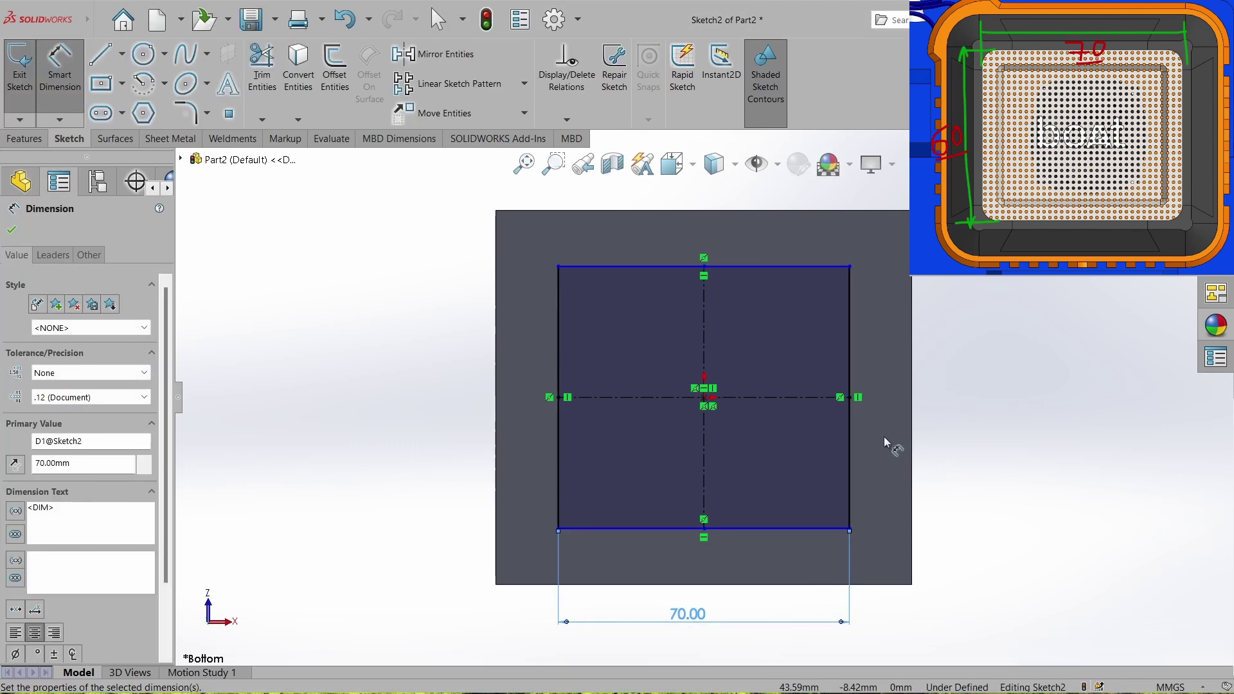
{"action": "left_click", "coordinate": [851, 457]}
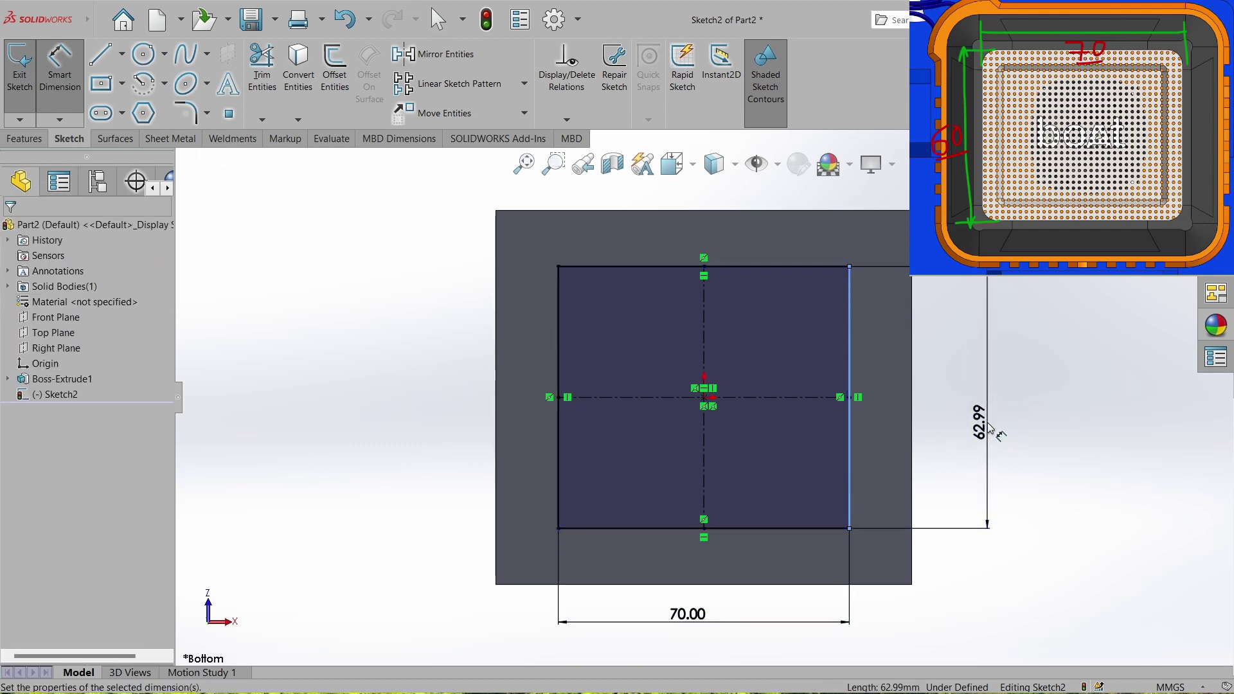
{"action": "left_click", "coordinate": [990, 429]}
{"action": "type", "text": "60"}
{"action": "key", "text": "Return"}
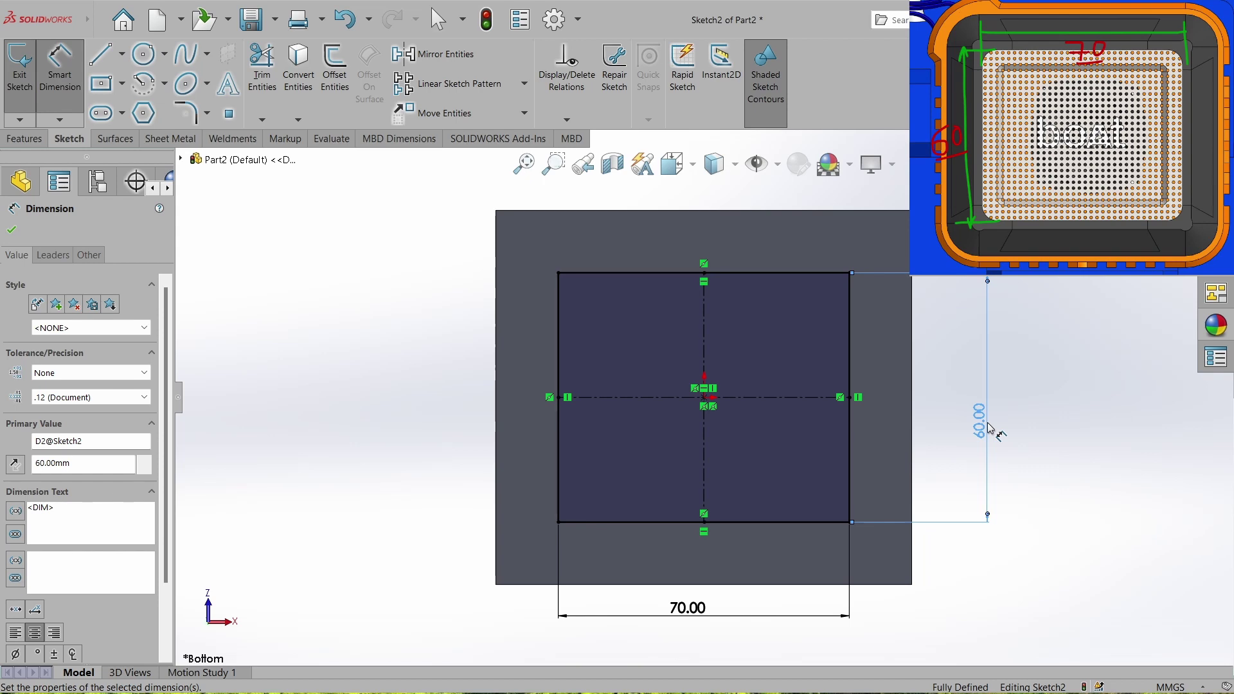
{"action": "left_click", "coordinate": [1180, 168]}
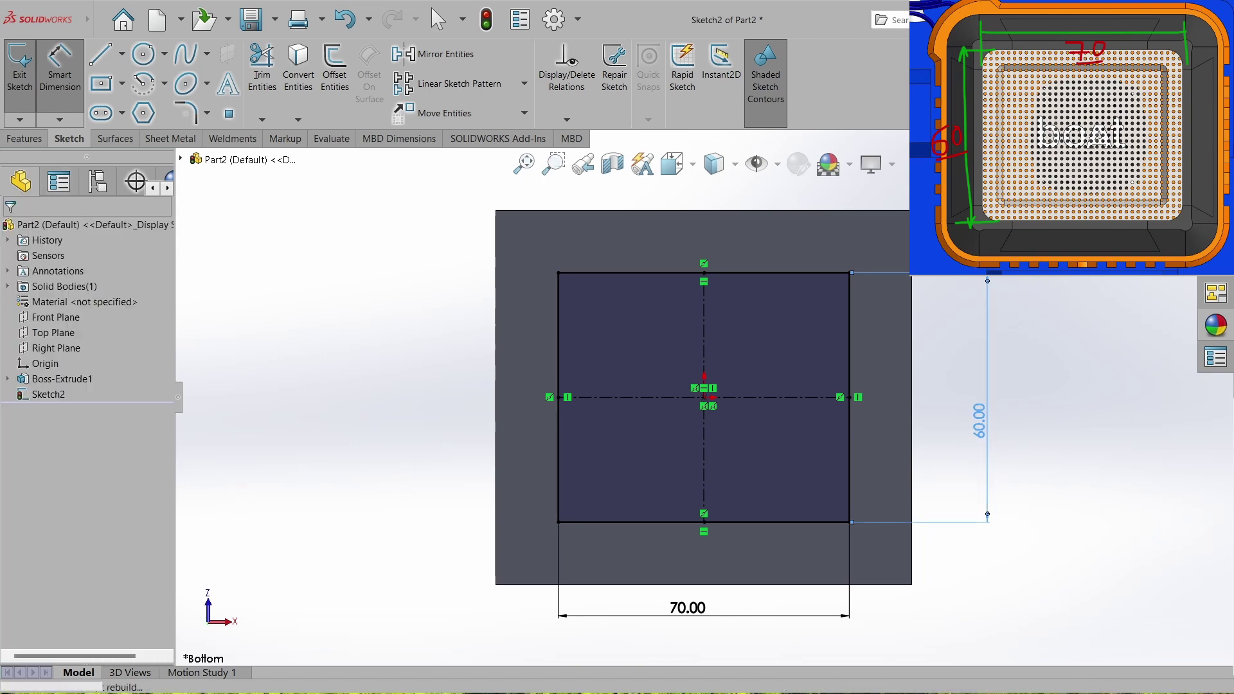
{"action": "left_click", "coordinate": [1180, 168]}
{"action": "left_click", "coordinate": [25, 138]}
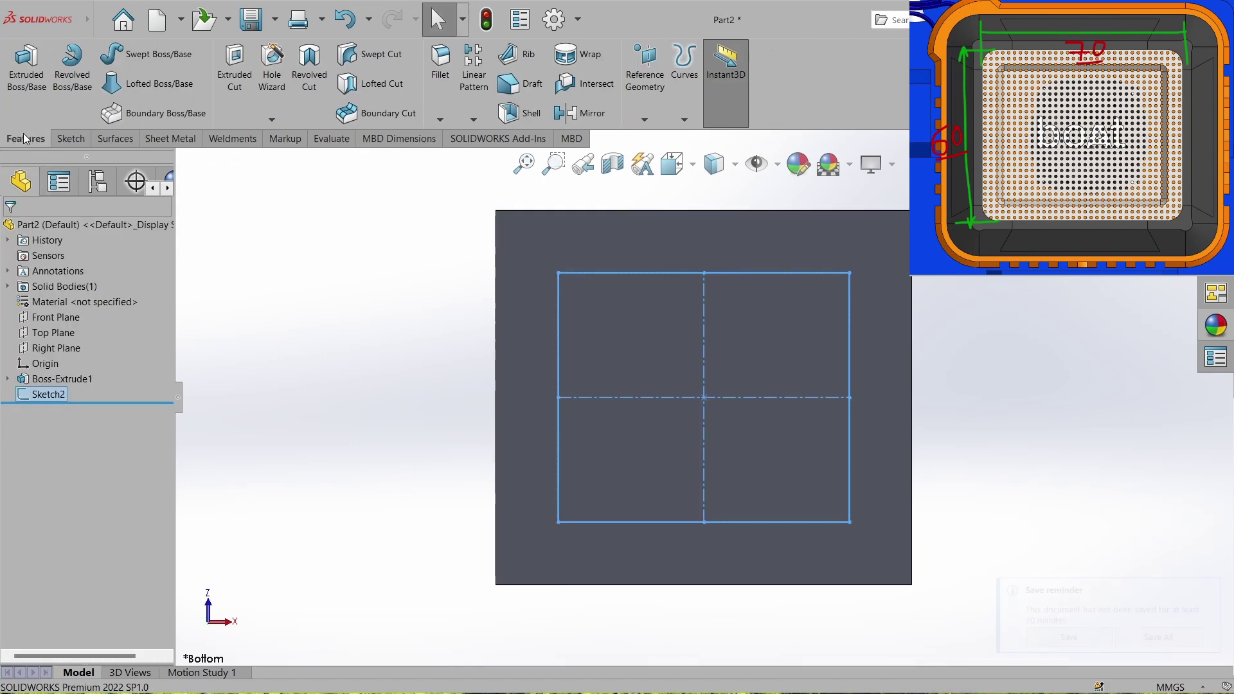
- Cut the 70 × 60 rectangle 5 mm deep into the block as a pocket
{"action": "left_click", "coordinate": [234, 71]}
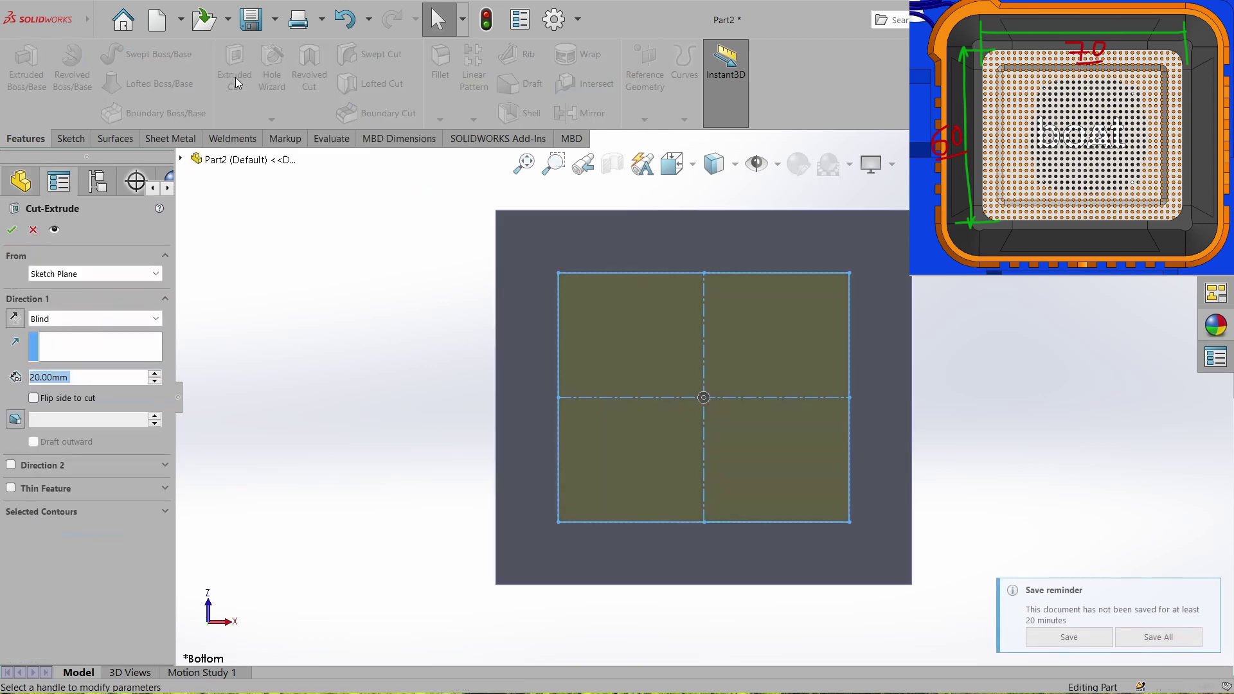
{"action": "key", "text": "BackSpace"}
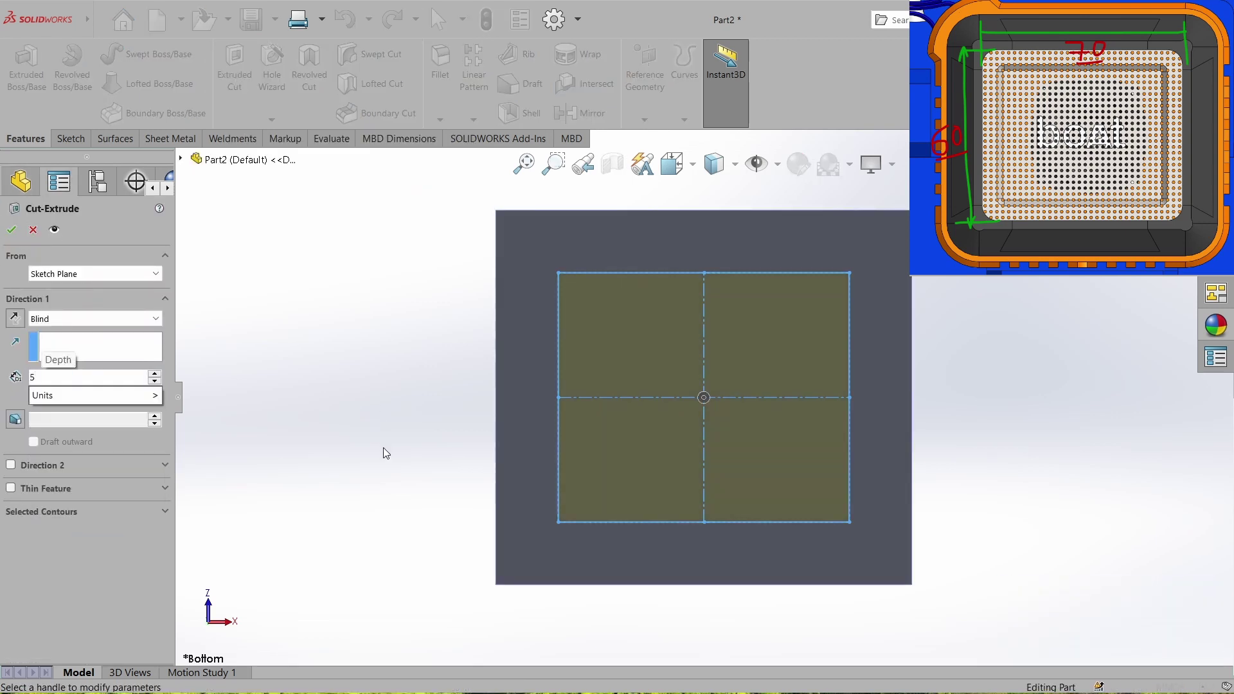
{"action": "left_click", "coordinate": [11, 230]}
{"action": "middle_click_drag", "start_coordinate": [273, 288], "coordinate": [510, 284]}
{"action": "middle_click_drag", "start_coordinate": [532, 357], "coordinate": [659, 325]}
- Fillet the pocket's four vertical corner edges with a 3 mm radius
{"action": "left_click", "coordinate": [441, 63]}
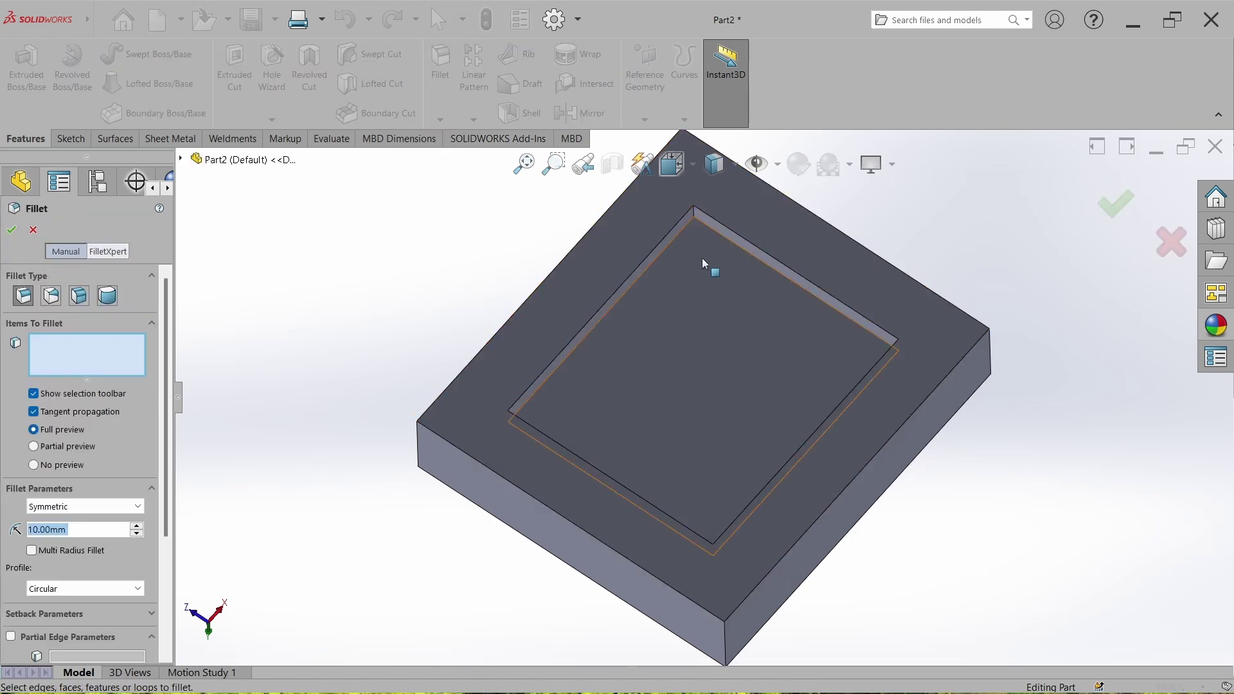
{"action": "scroll", "coordinate": [699, 247], "scroll_direction": "down", "scroll_amount": 5}
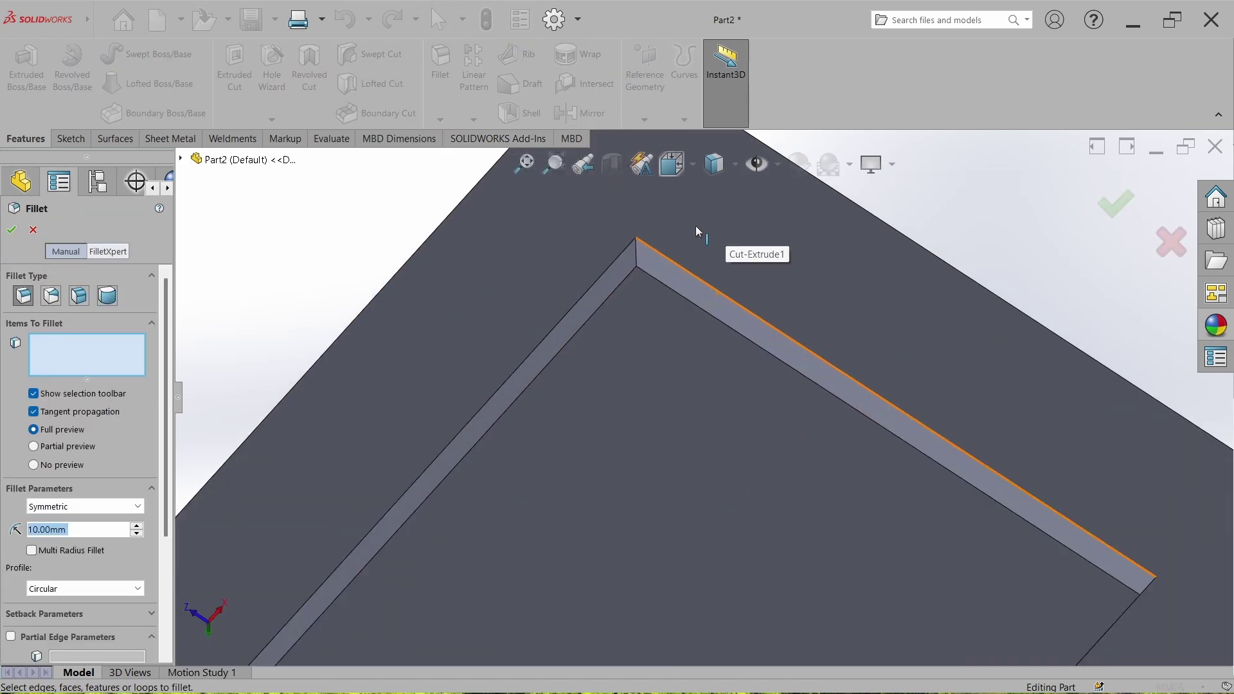
{"action": "left_click", "coordinate": [637, 254]}
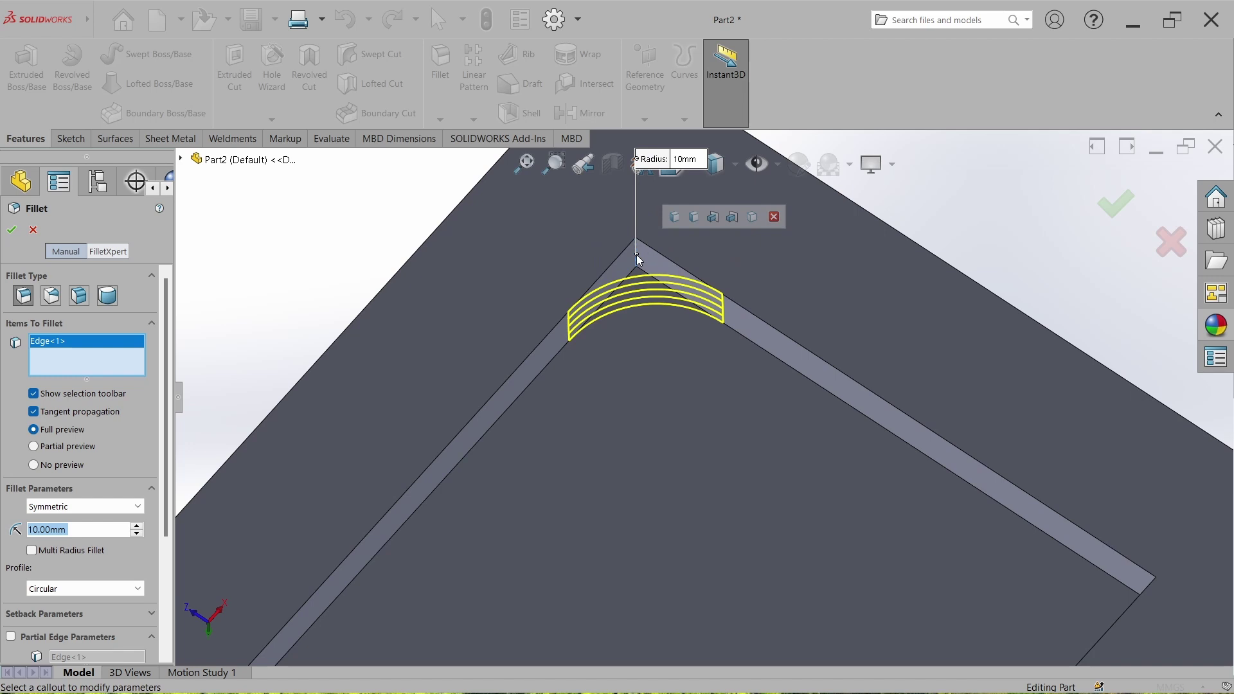
{"action": "left_click", "coordinate": [674, 218]}
{"action": "scroll", "coordinate": [660, 351], "scroll_direction": "up", "scroll_amount": 5}
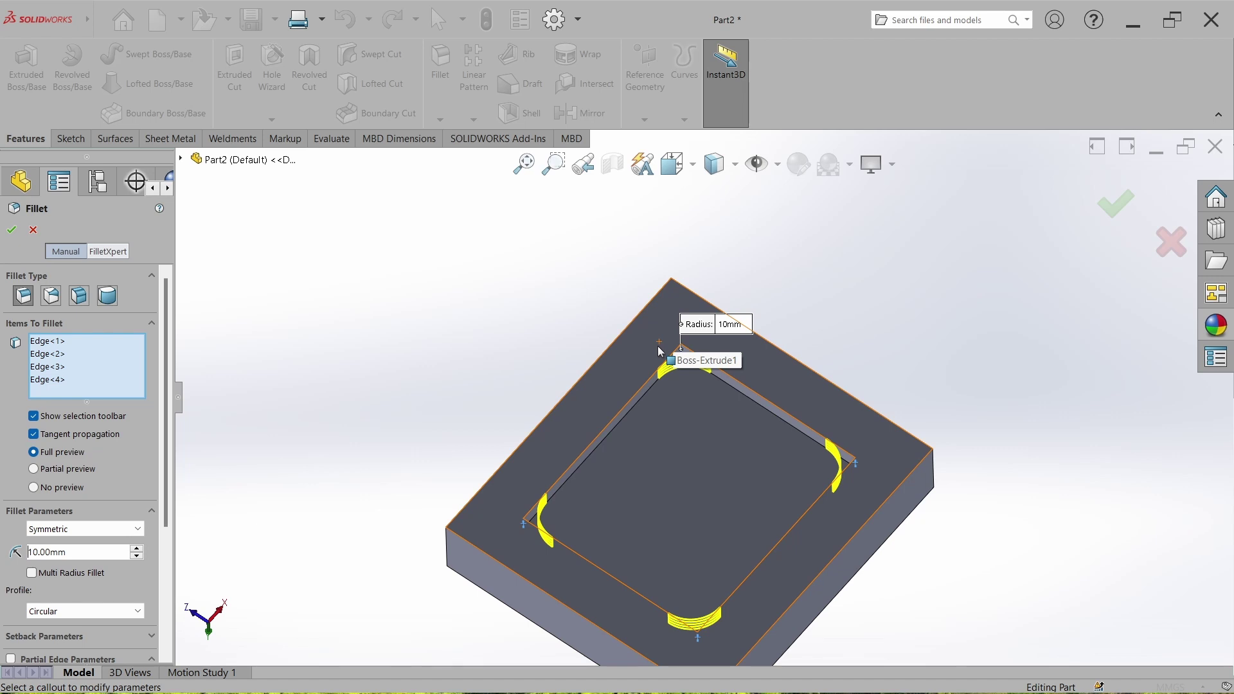
{"action": "double_click", "coordinate": [82, 551]}
{"action": "type", "text": "3"}
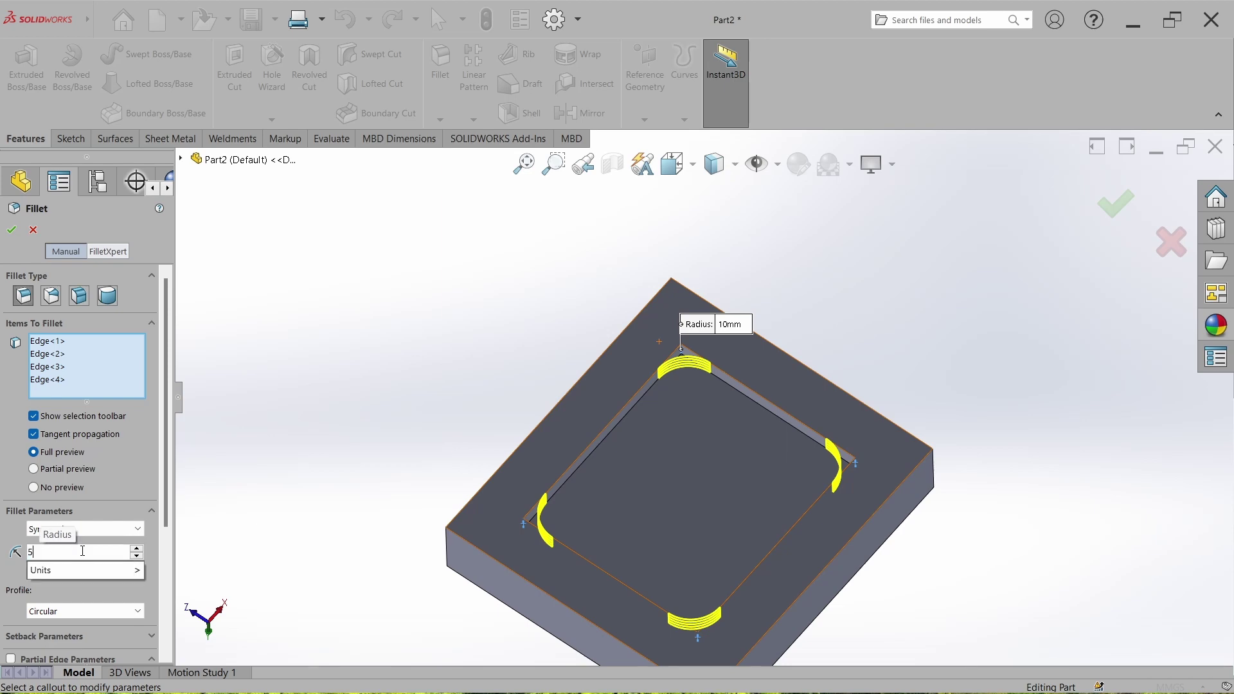
{"action": "key", "text": "Return"}
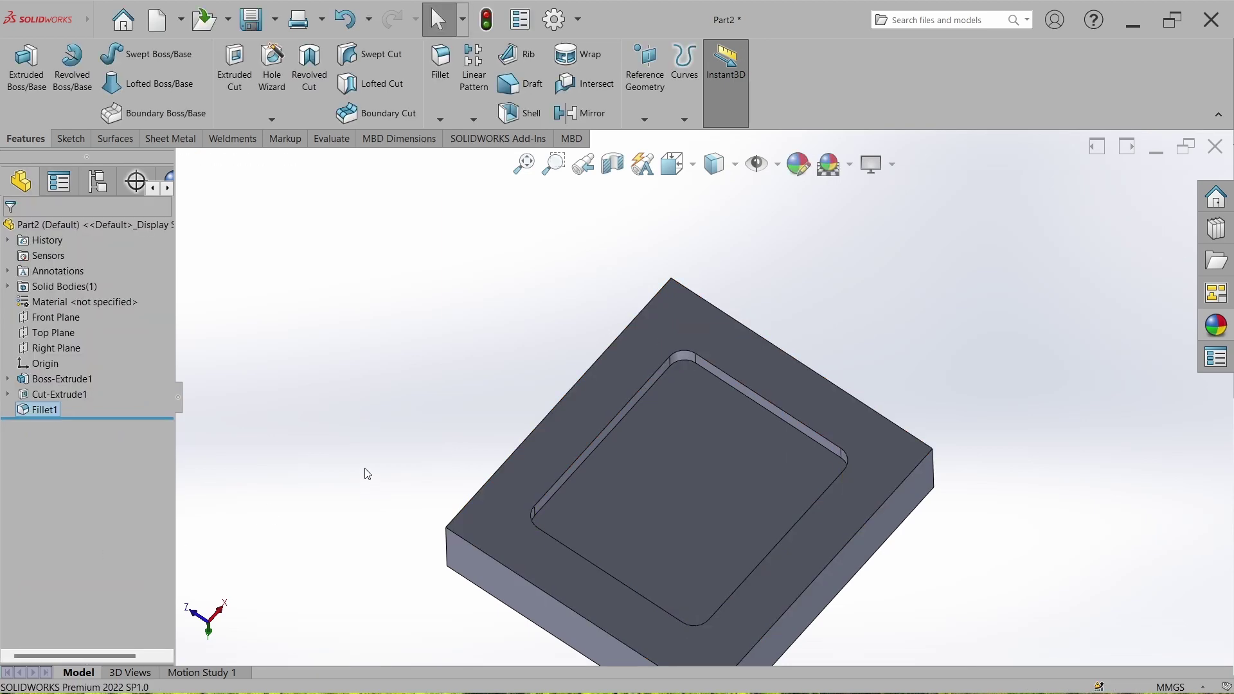
- Assign Nylon 101 as the jig part's material
{"action": "left_click", "coordinate": [330, 427]}
{"action": "key", "text": "f"}
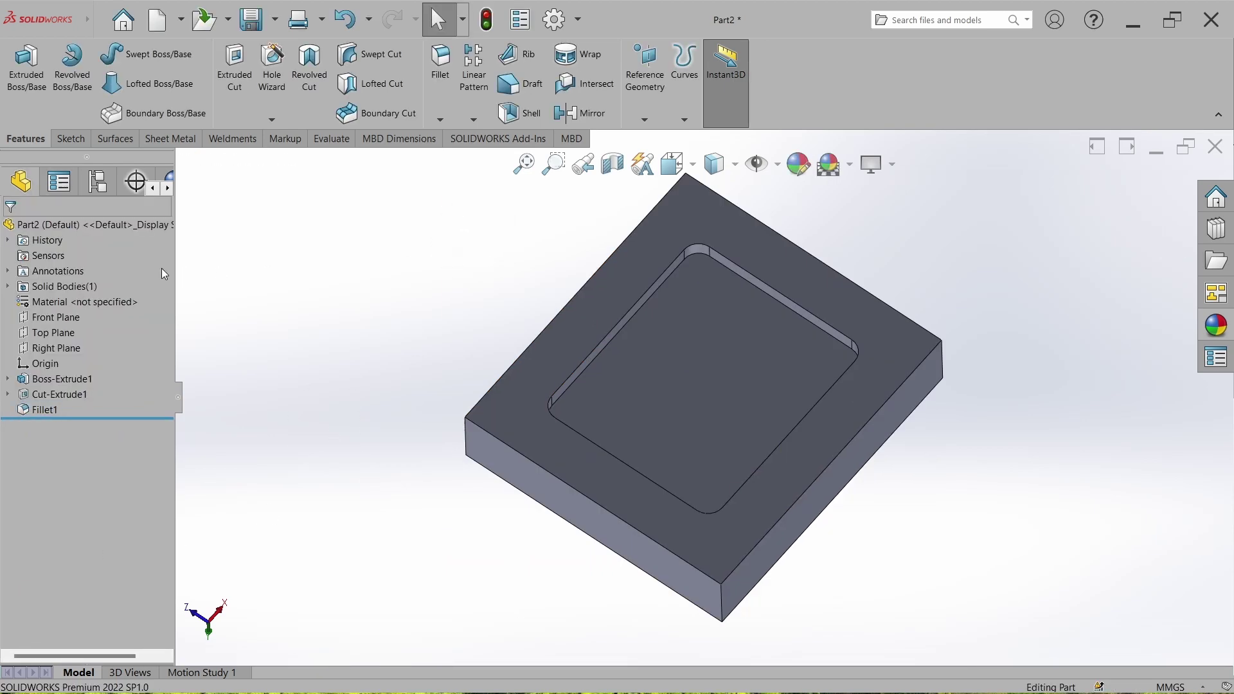
{"action": "left_click", "coordinate": [77, 304]}
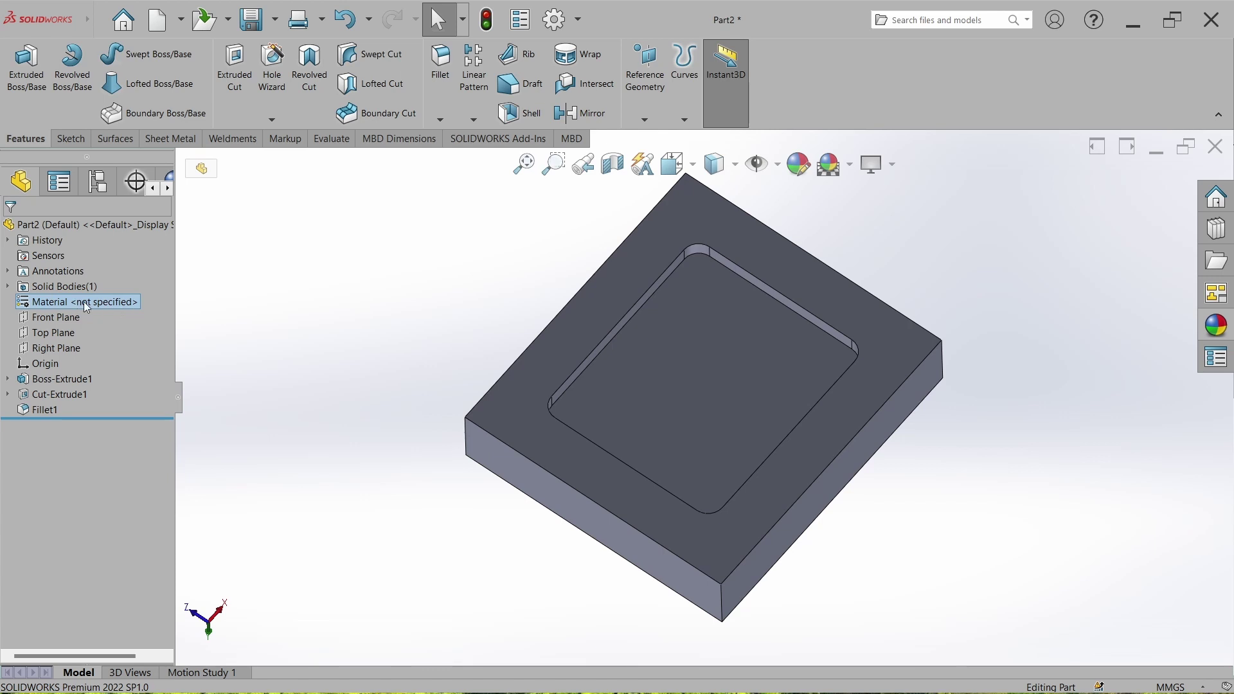
{"action": "right_click", "coordinate": [87, 308]}
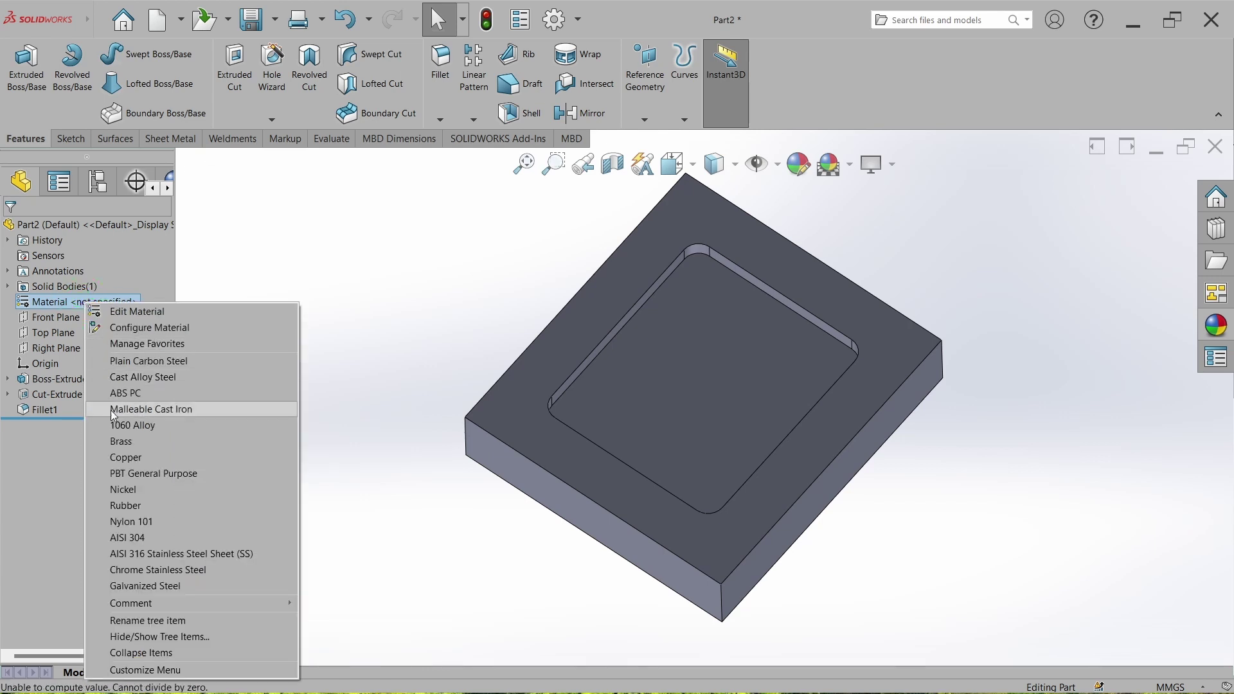
{"action": "left_click", "coordinate": [138, 523]}
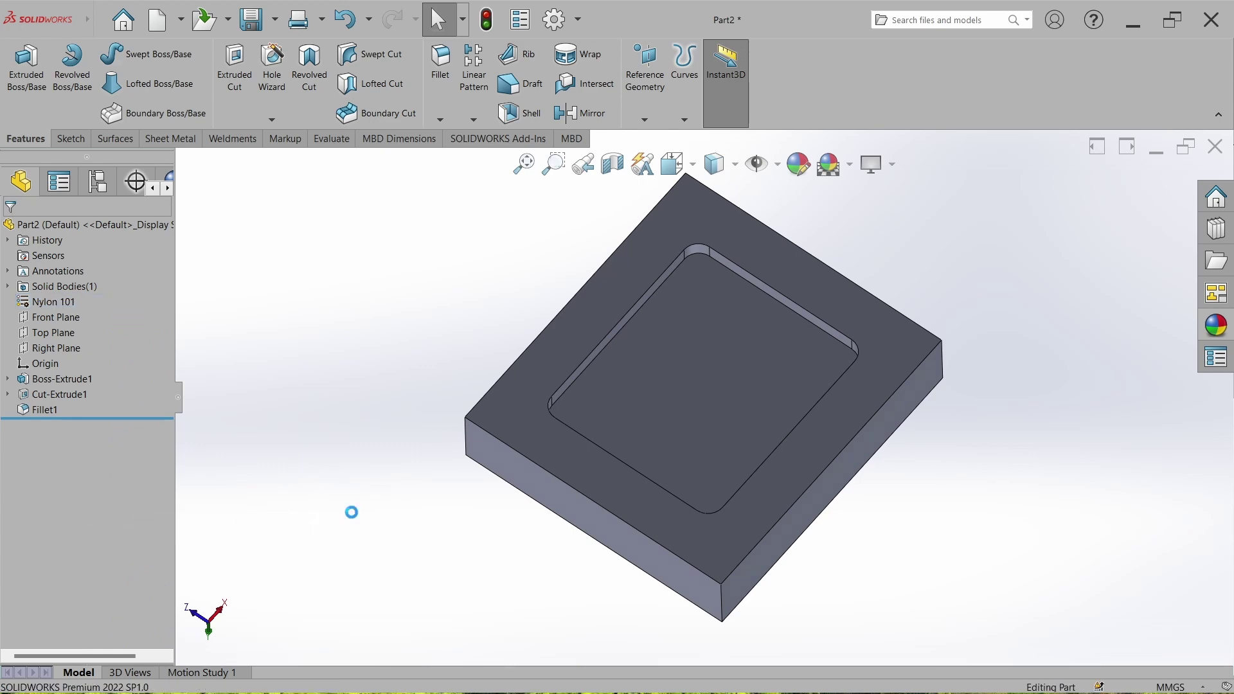
- Save the part as 'Top pressing jig' and close it to return to the assembly
{"action": "key", "text": "ctrl+s"}
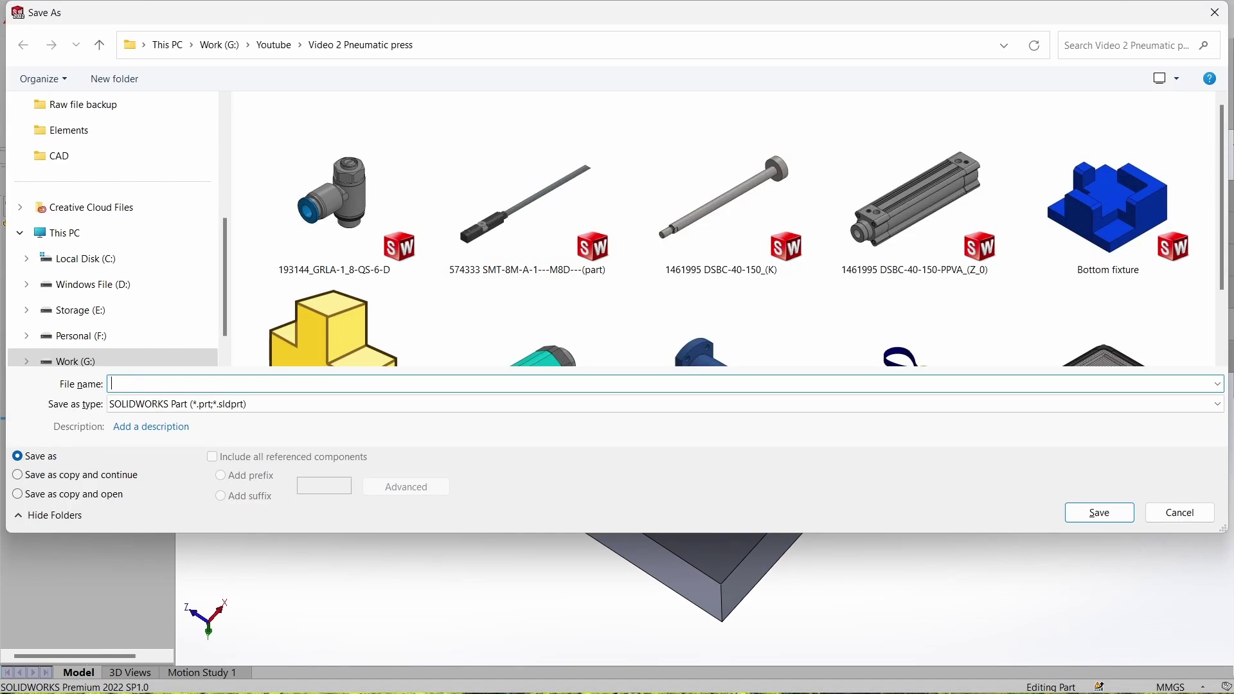
{"action": "type", "text": "Top pressing jig"}
{"action": "key", "text": "Return"}
{"action": "left_click", "coordinate": [1215, 146]}
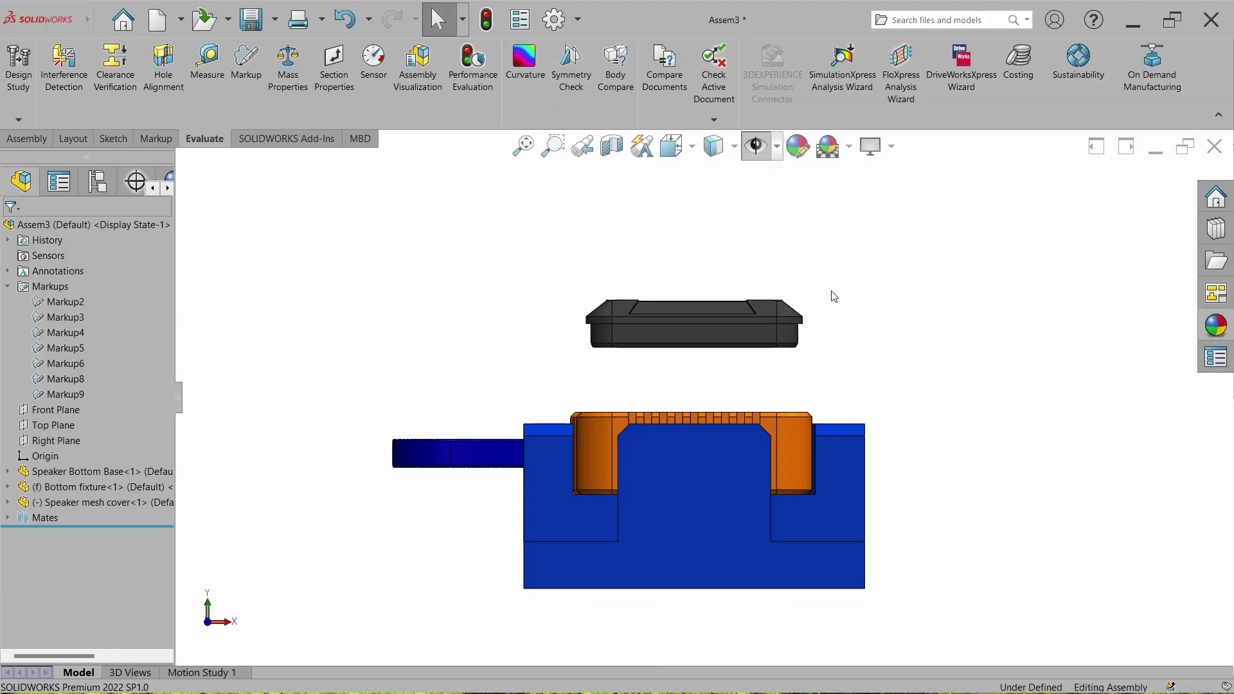
- In isometric view, insert the Top pressing jig component and place it above the mesh cover
{"action": "key", "text": "ctrl+7"}
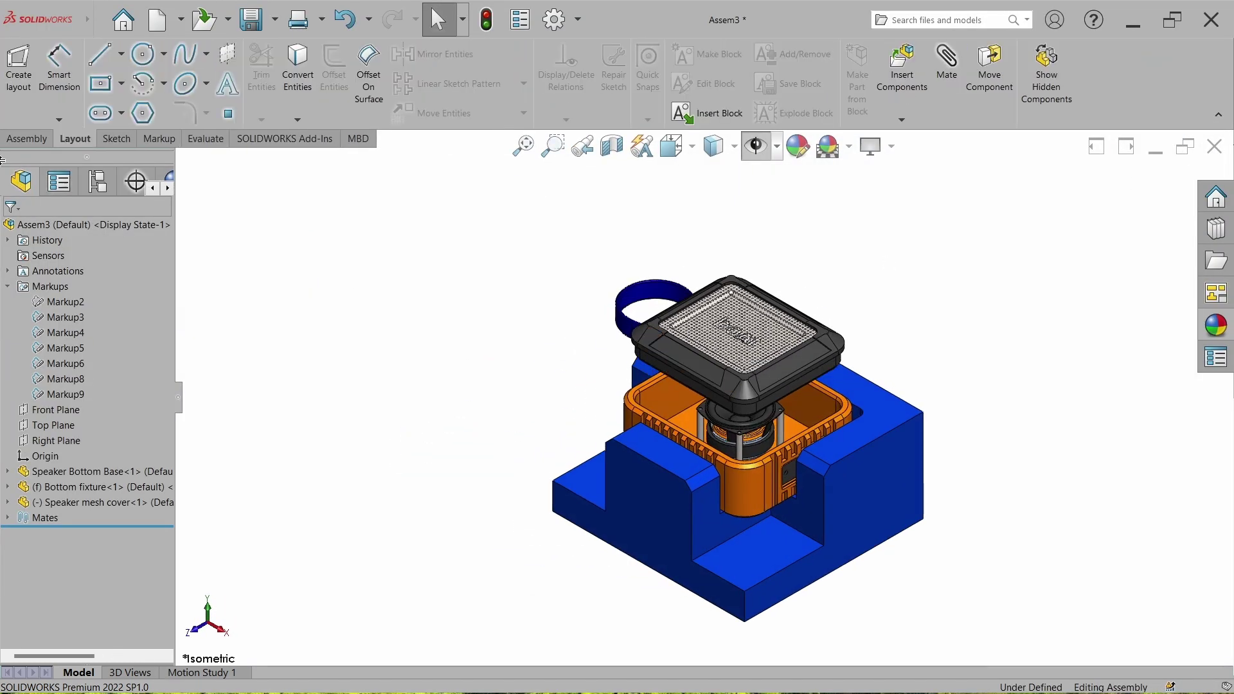
{"action": "left_click", "coordinate": [39, 141]}
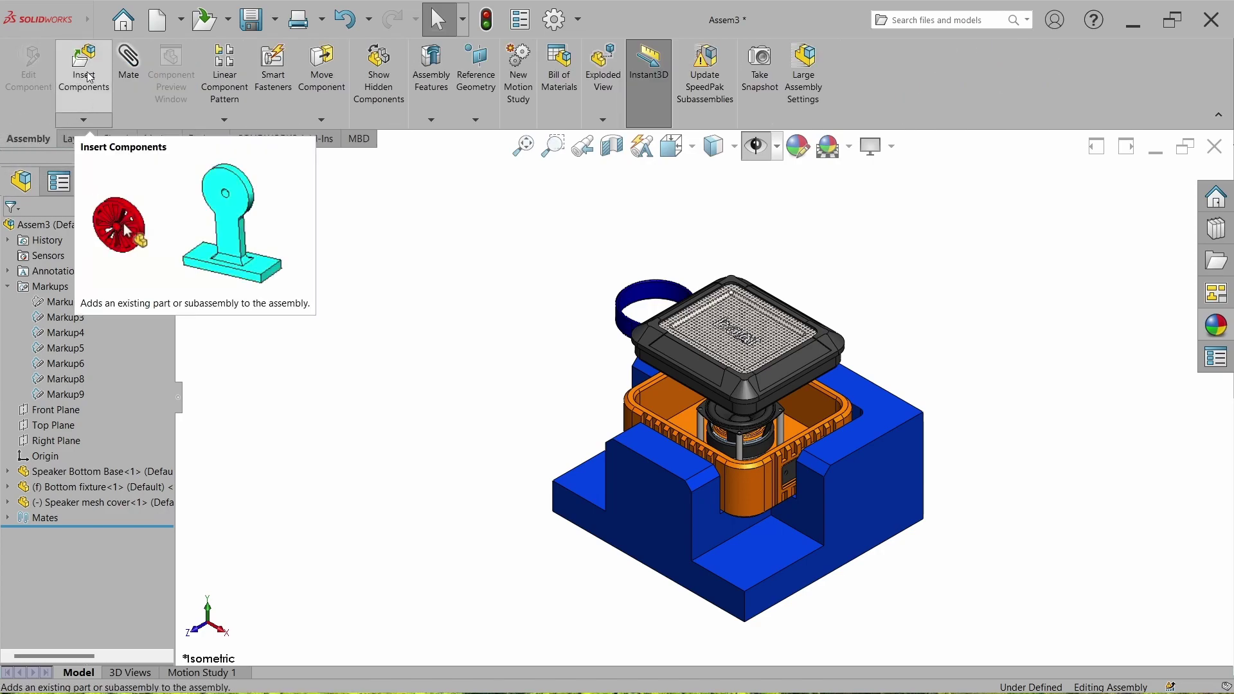
{"action": "left_click", "coordinate": [100, 79]}
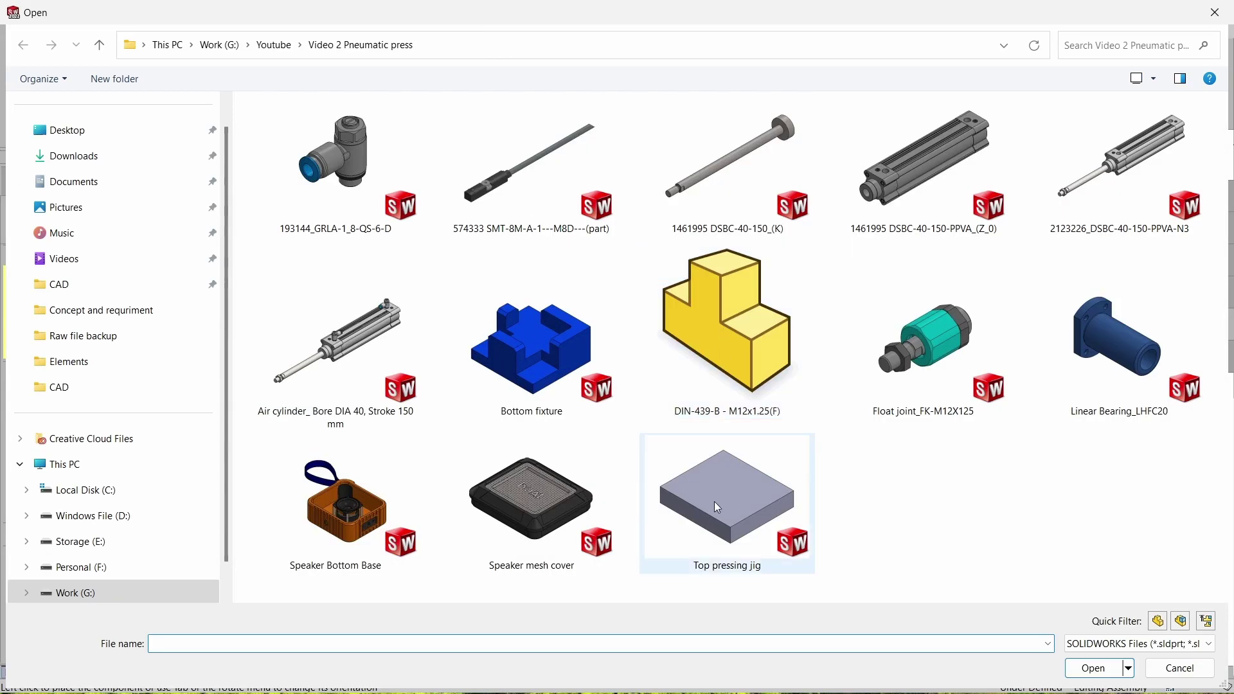
{"action": "double_click", "coordinate": [743, 503]}
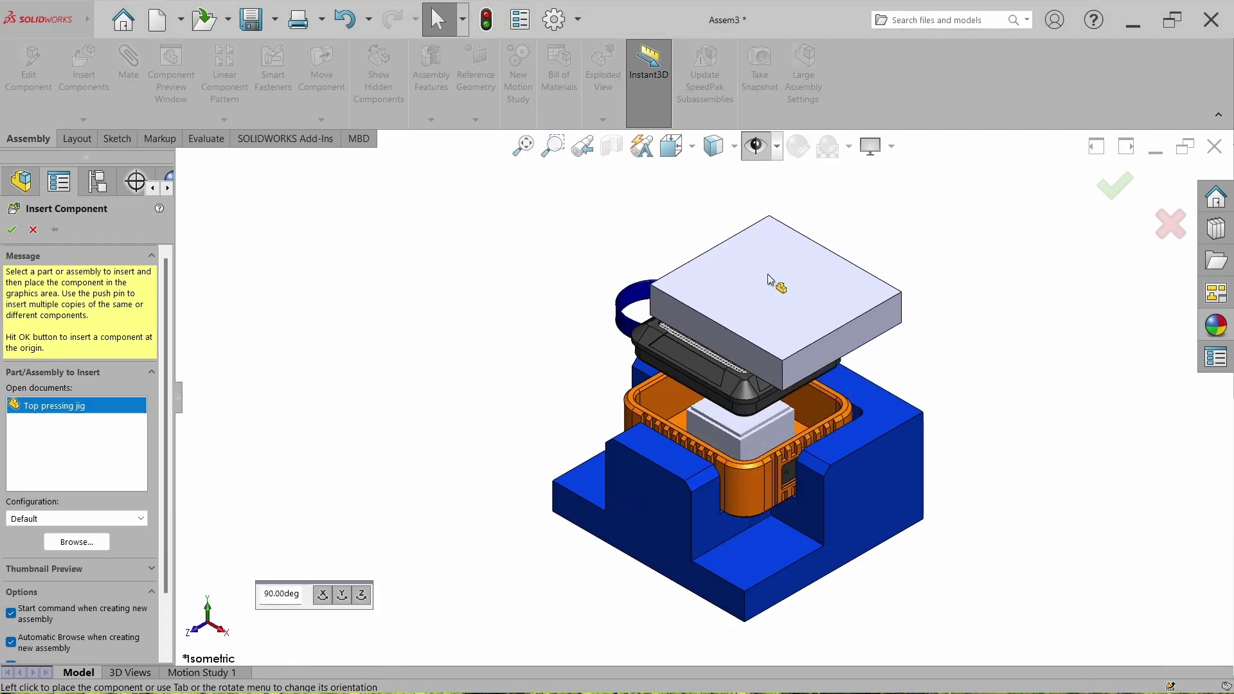
{"action": "left_click", "coordinate": [736, 299]}
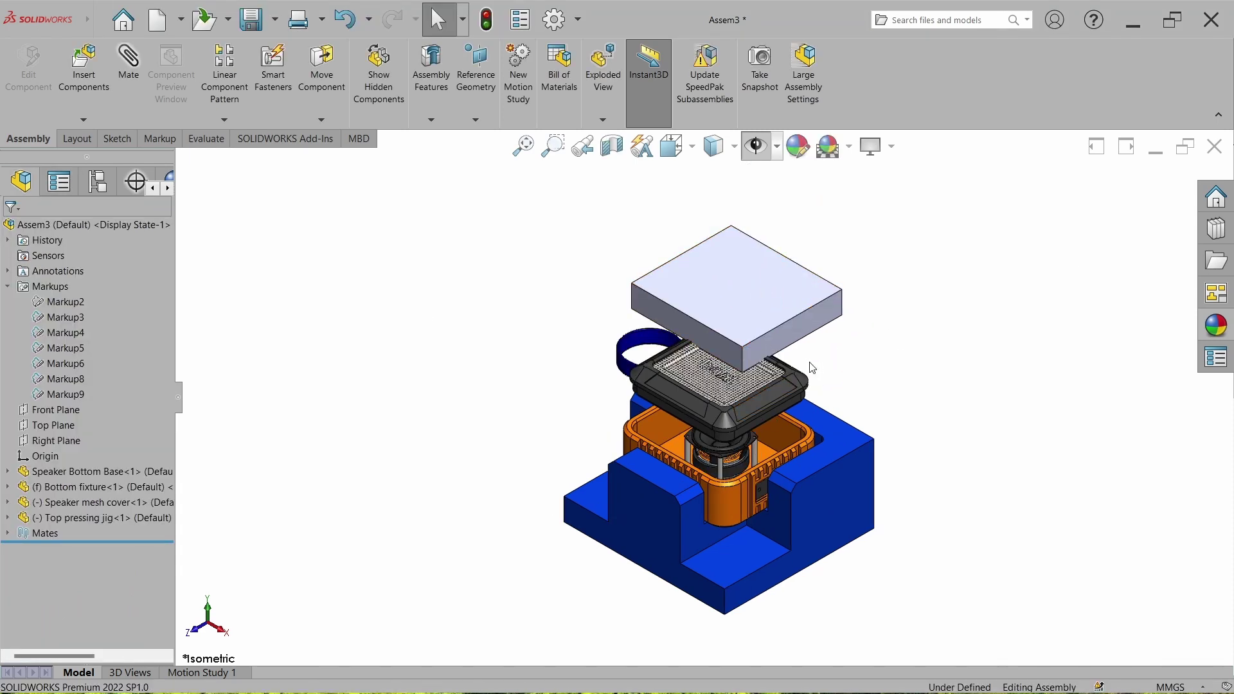
{"action": "left_click", "coordinate": [129, 64]}
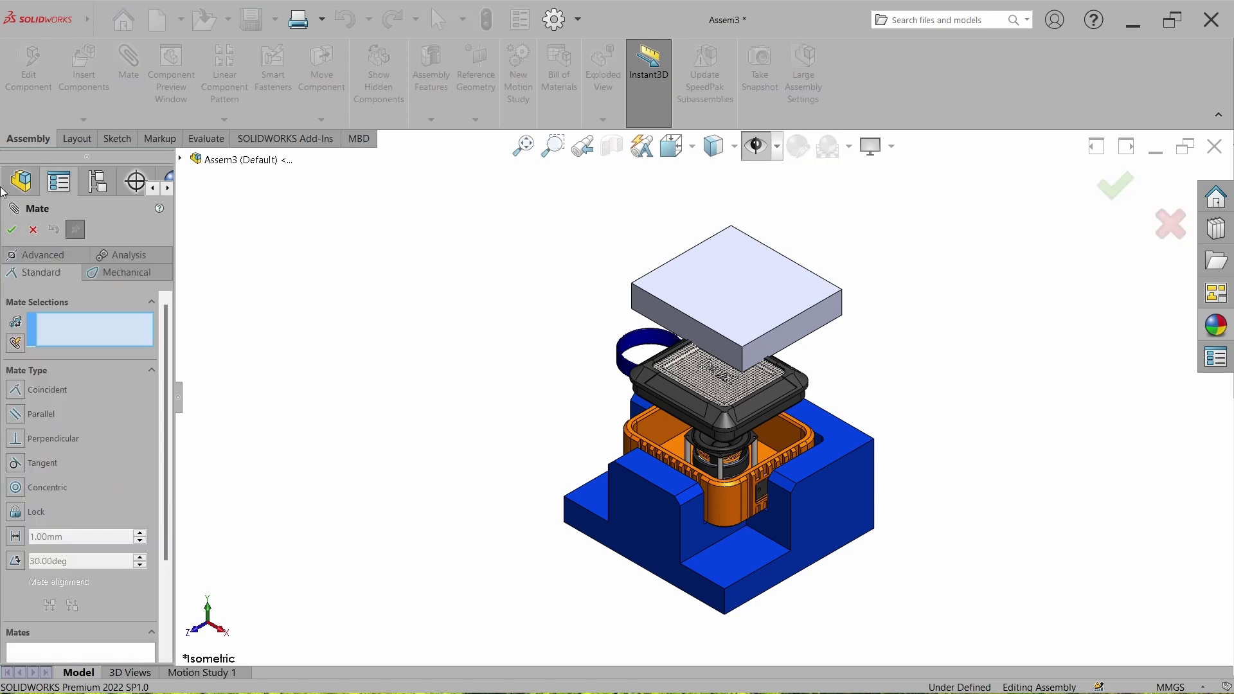
- Add a width mate centring the jig's opposite side faces between the mesh cover's side faces
{"action": "left_click", "coordinate": [26, 433]}
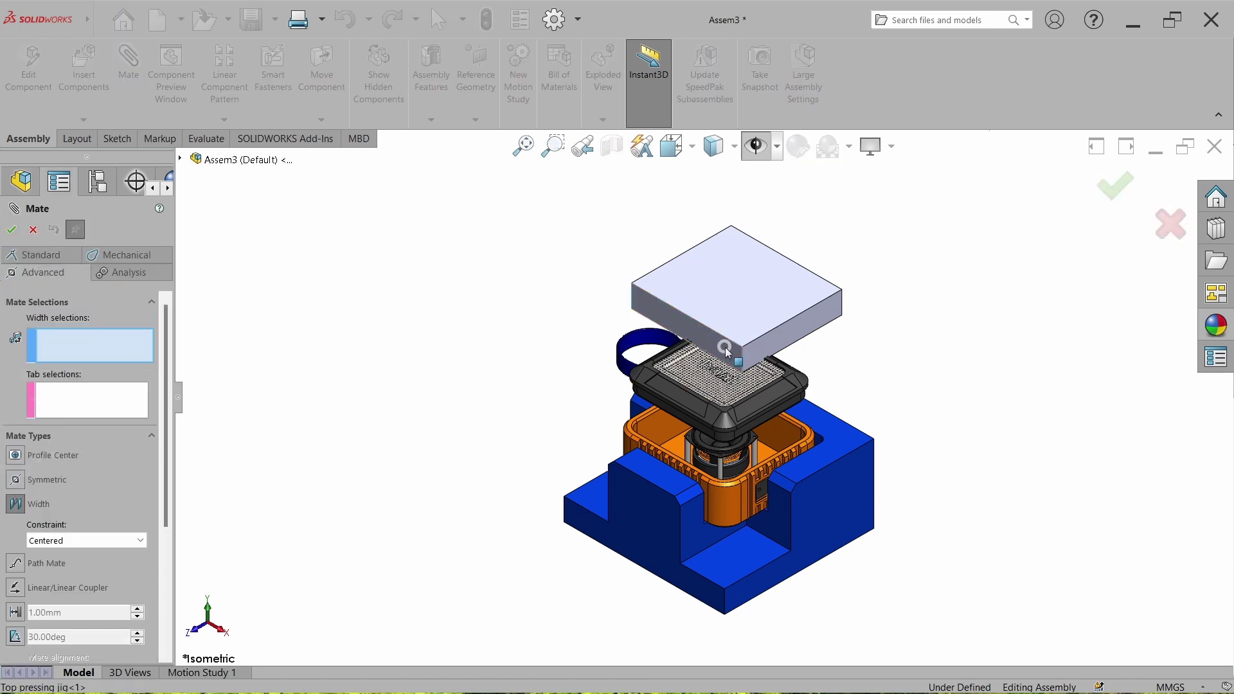
{"action": "left_click", "coordinate": [685, 322]}
{"action": "middle_click_drag", "start_coordinate": [688, 276], "coordinate": [779, 280]}
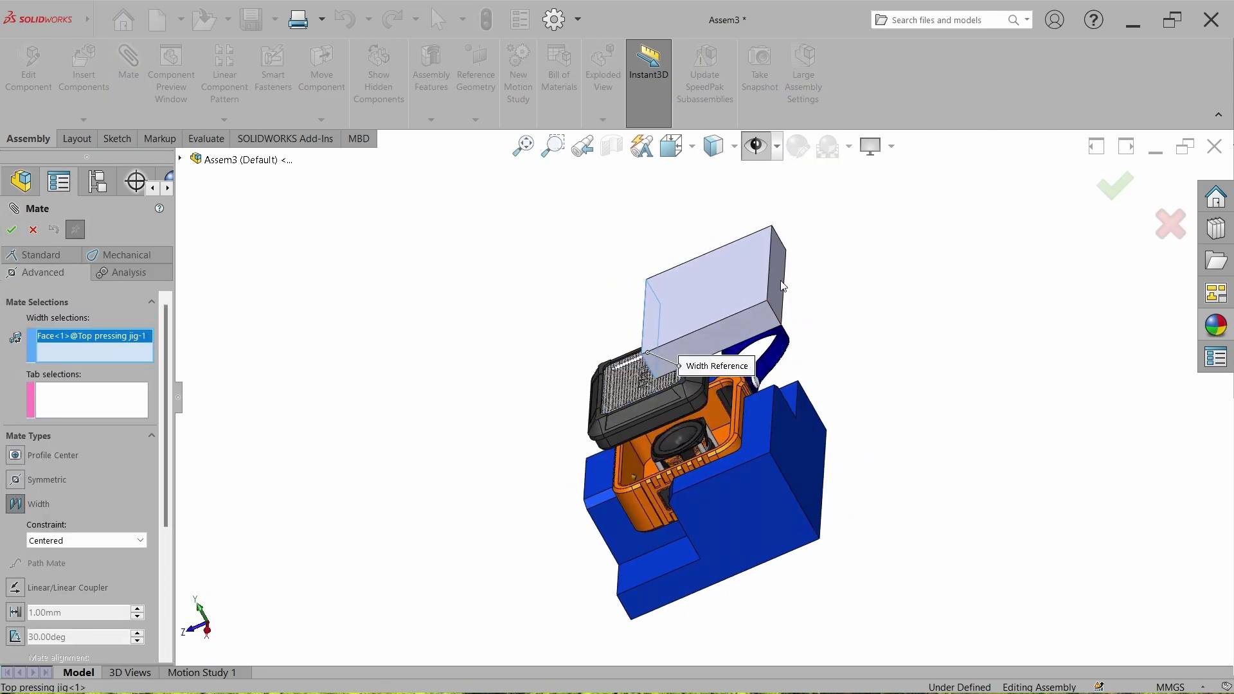
{"action": "left_click", "coordinate": [779, 280]}
{"action": "scroll", "coordinate": [669, 400], "scroll_direction": "down", "scroll_amount": 3}
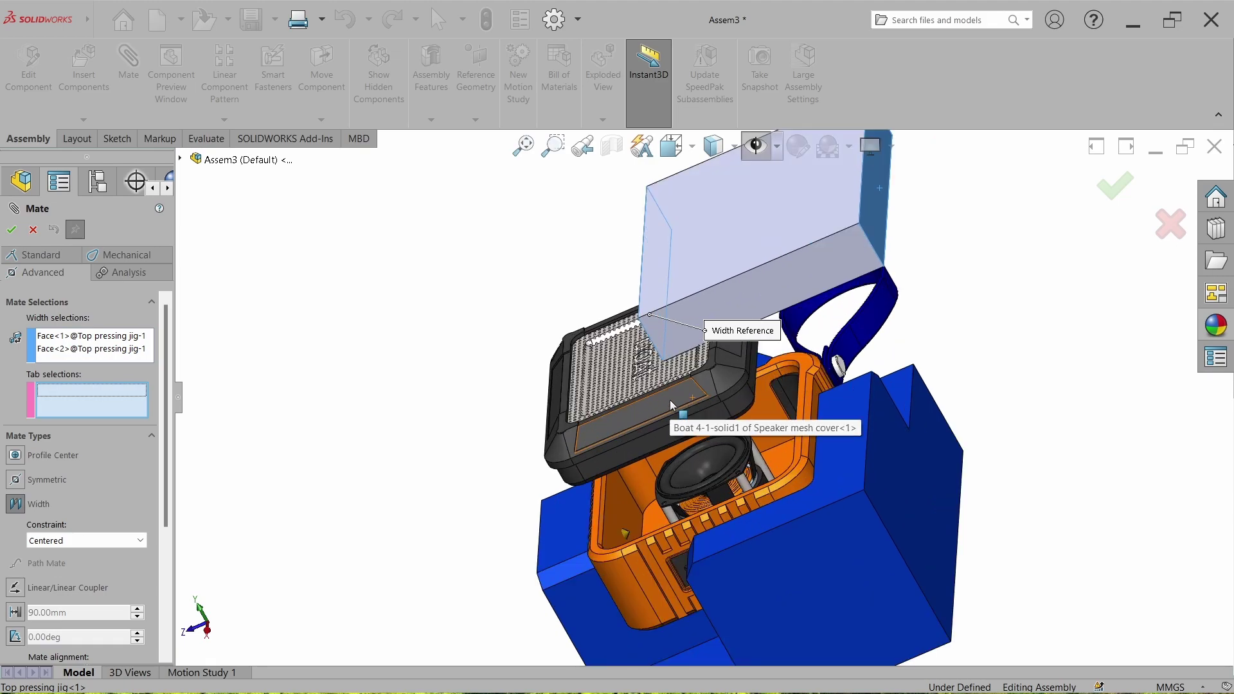
{"action": "scroll", "coordinate": [791, 350], "scroll_direction": "down", "scroll_amount": 3}
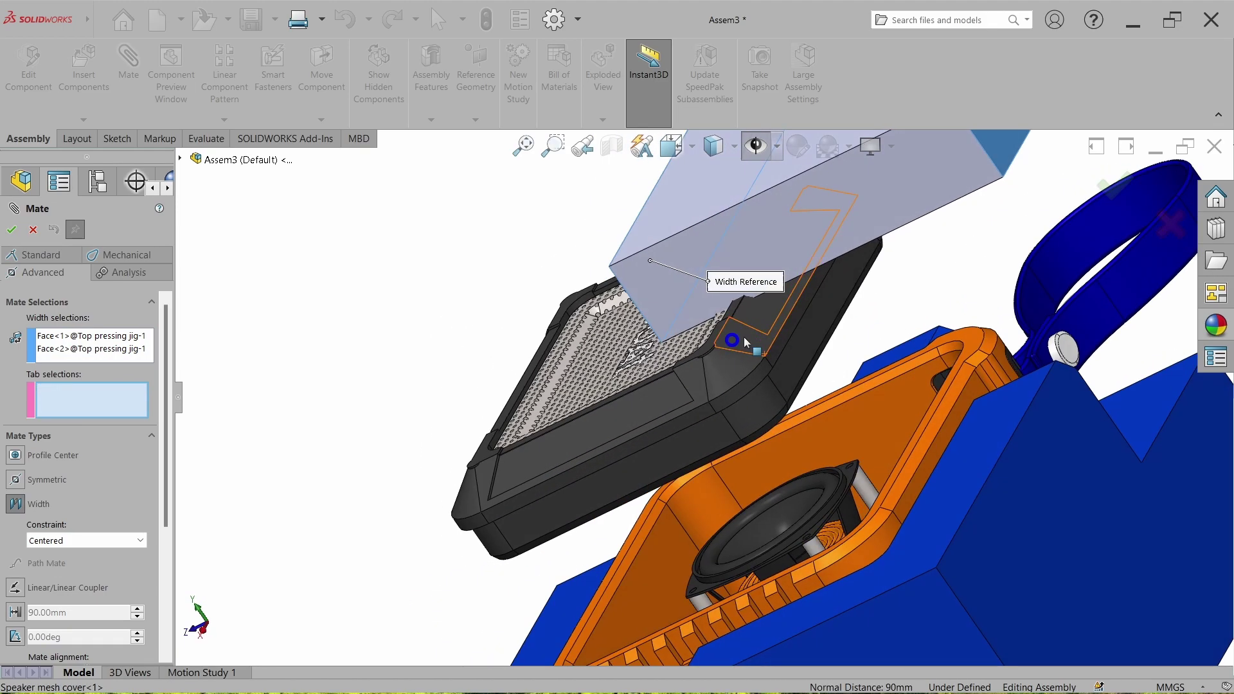
{"action": "left_click", "coordinate": [803, 346]}
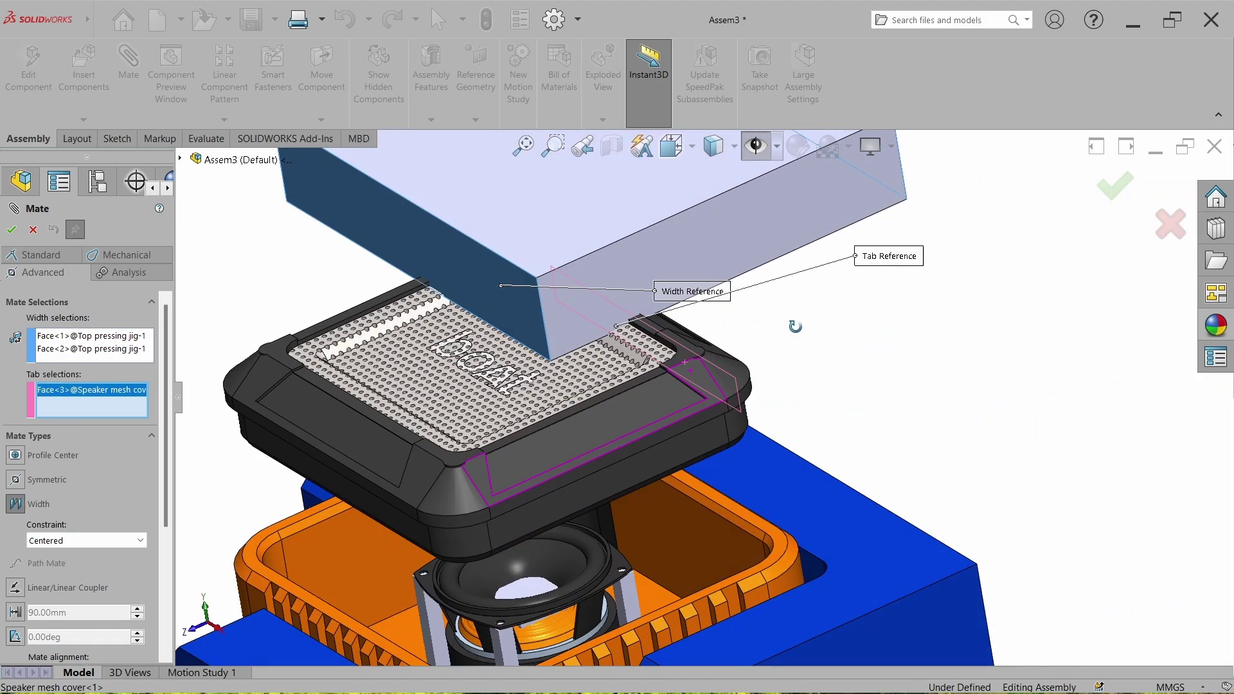
{"action": "left_click", "coordinate": [468, 488]}
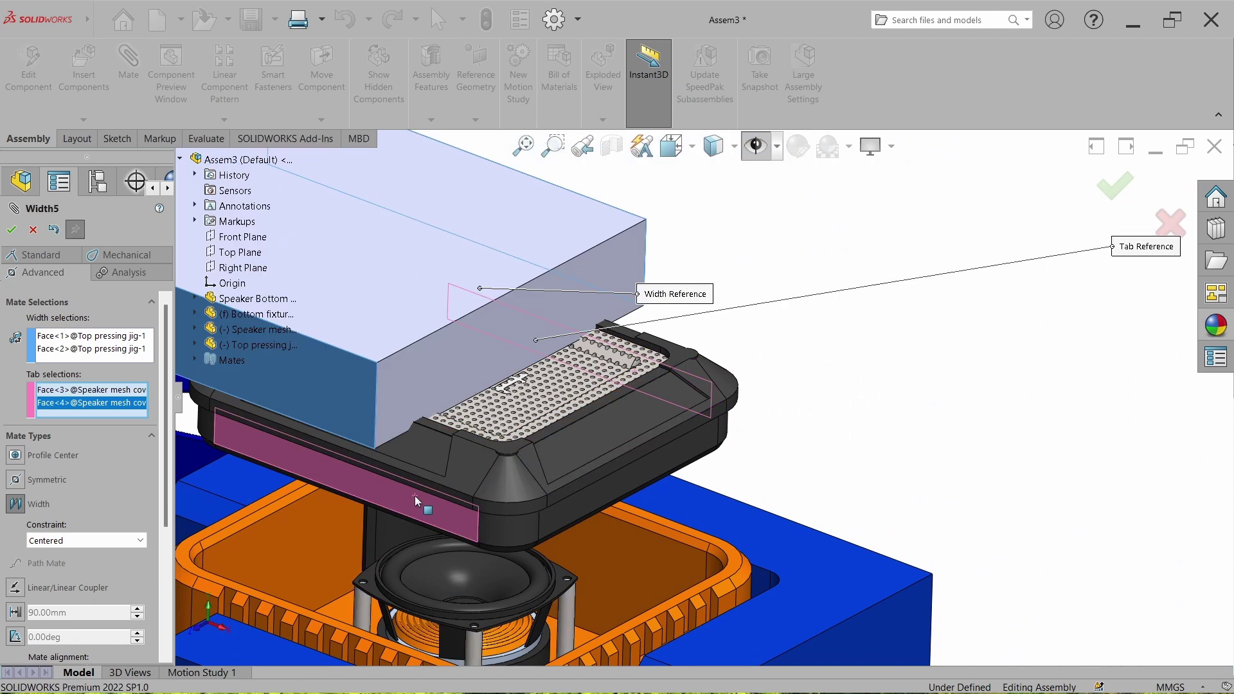
{"action": "left_click", "coordinate": [12, 230]}
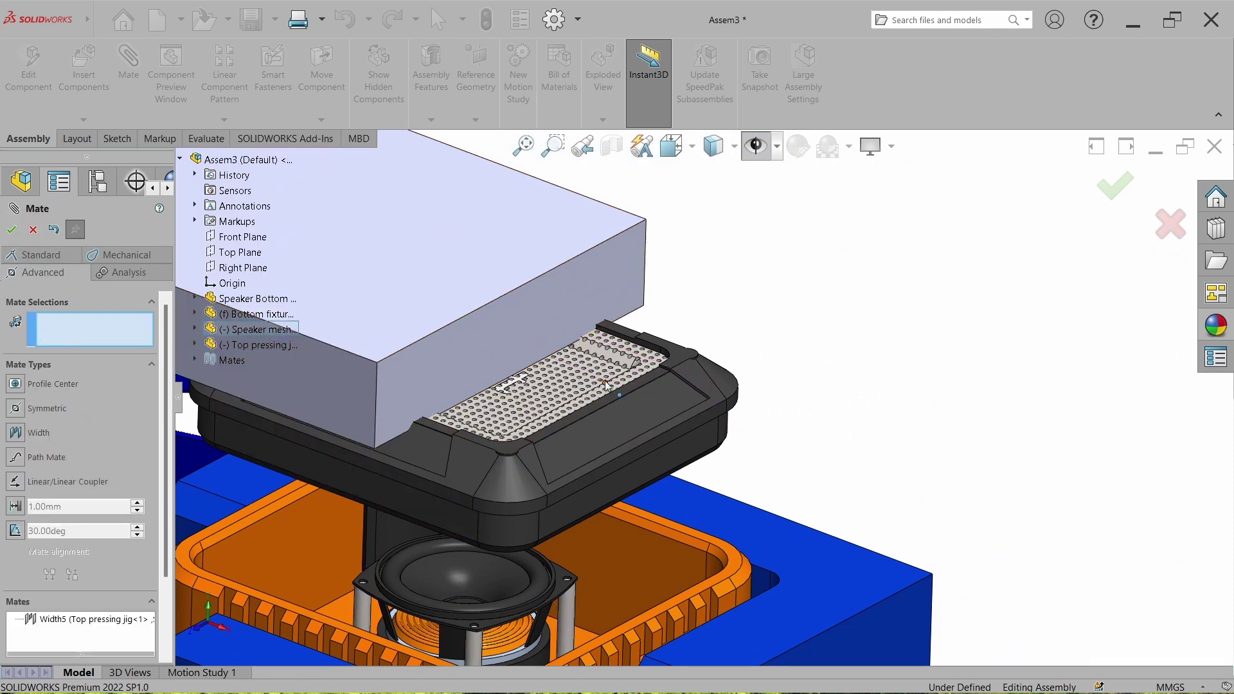
{"action": "key", "text": "f"}
- Add a second width mate centring the jig's other pair of sides on the mesh cover, then finish mating
{"action": "left_click", "coordinate": [16, 434]}
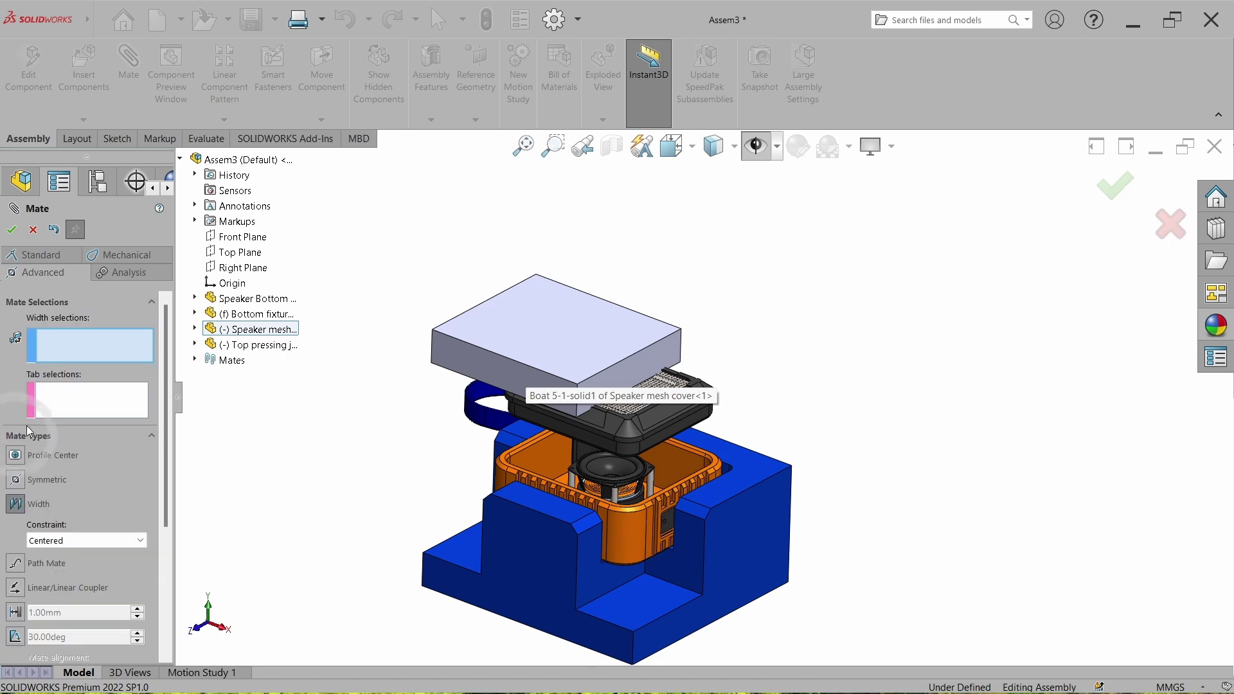
{"action": "middle_click_drag", "start_coordinate": [450, 321], "coordinate": [573, 340]}
{"action": "left_click", "coordinate": [566, 347]}
{"action": "left_click", "coordinate": [569, 343]}
{"action": "scroll", "coordinate": [549, 379], "scroll_direction": "down", "scroll_amount": 3}
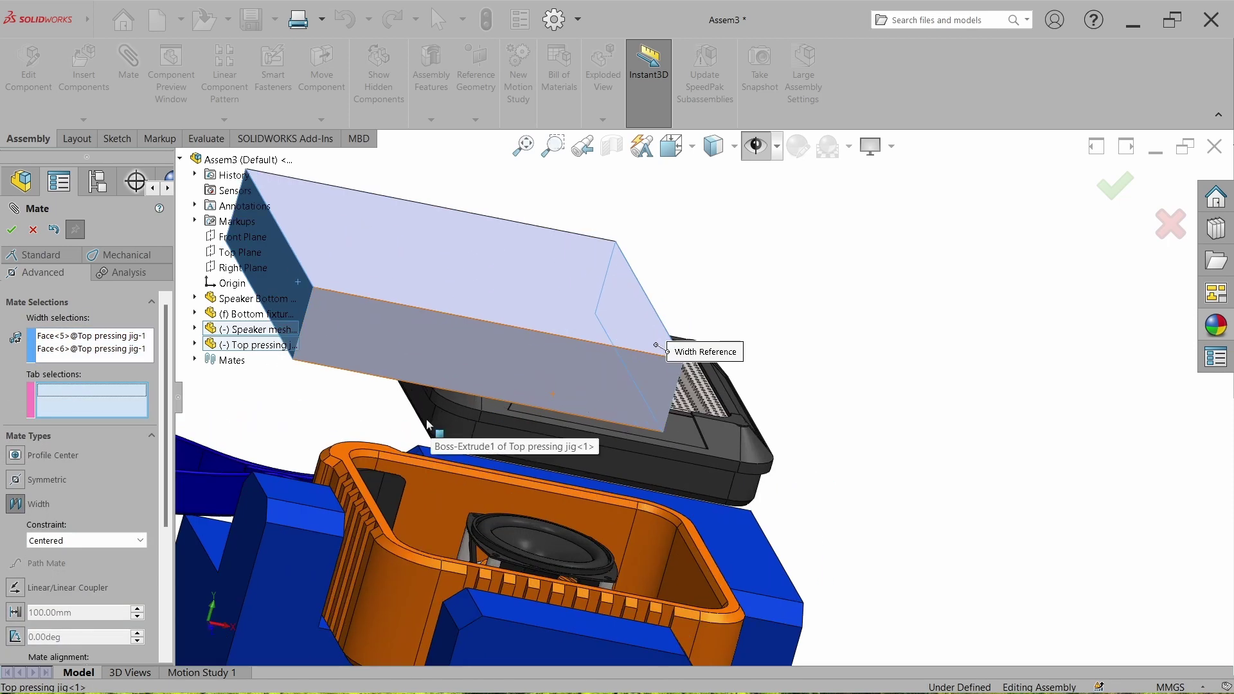
{"action": "left_click", "coordinate": [421, 414]}
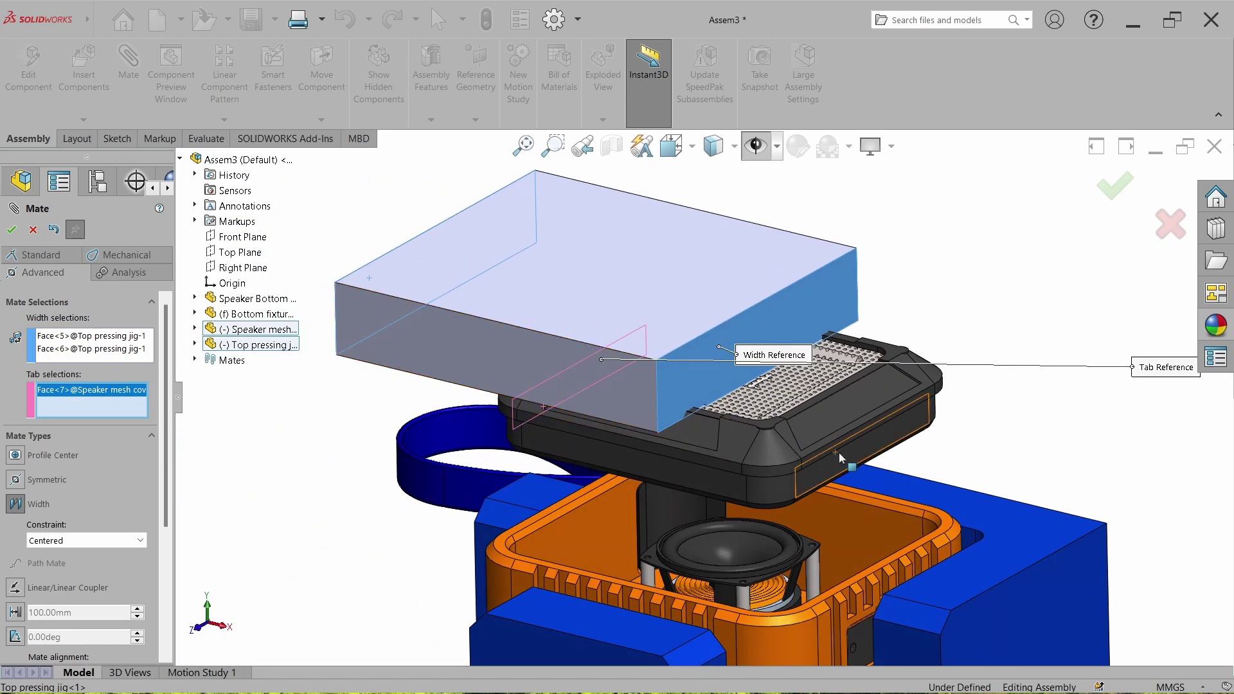
{"action": "left_click", "coordinate": [849, 461]}
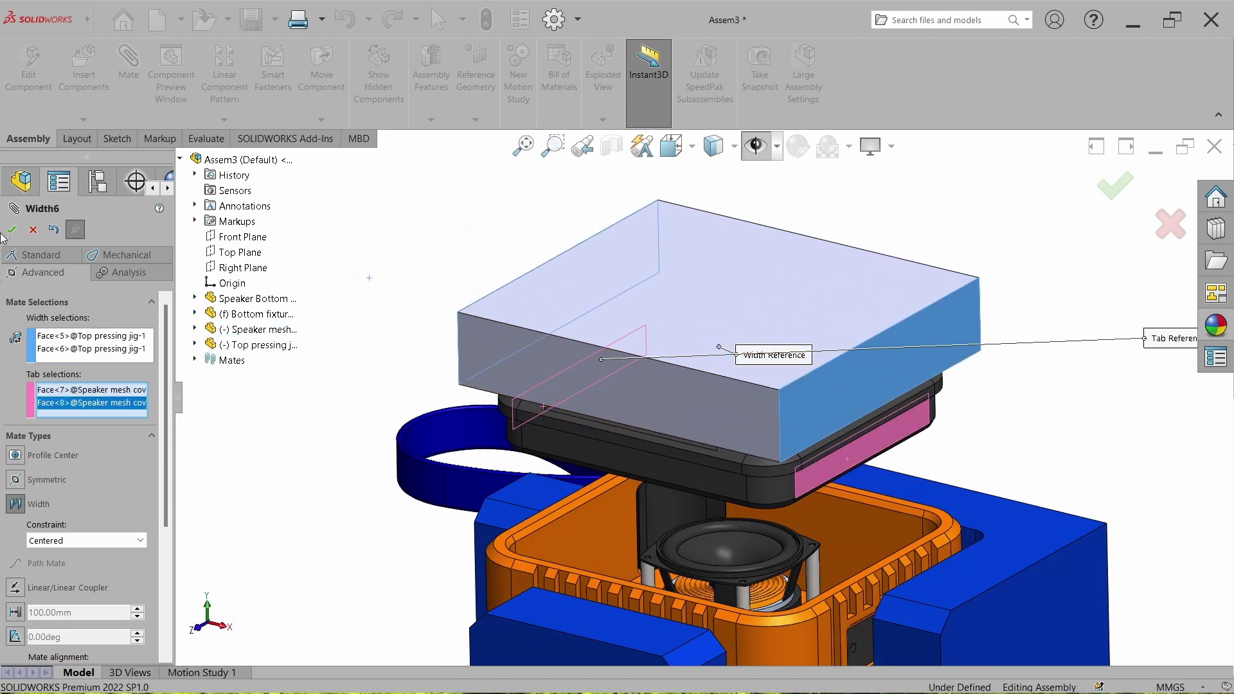
{"action": "left_click", "coordinate": [12, 230]}
{"action": "left_click", "coordinate": [12, 230]}
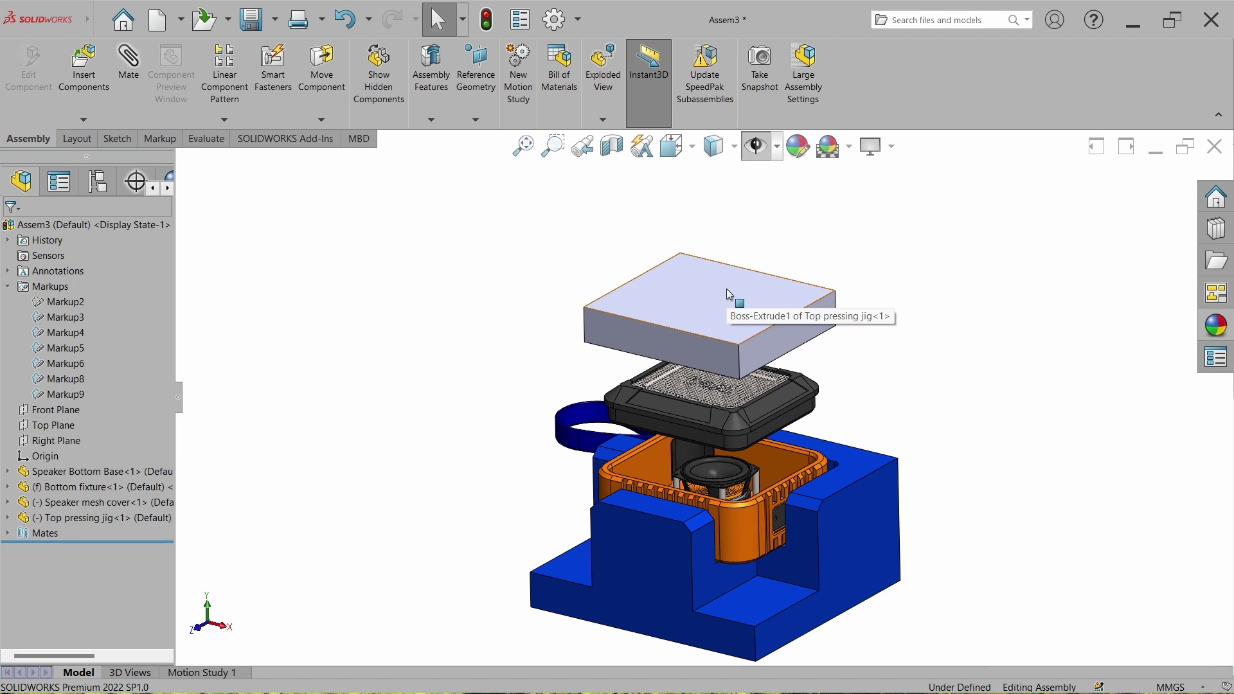
- Copy the Bottom fixture's blue appearance and paste it onto the Top pressing jig's extrusion
{"action": "left_click", "coordinate": [867, 552]}
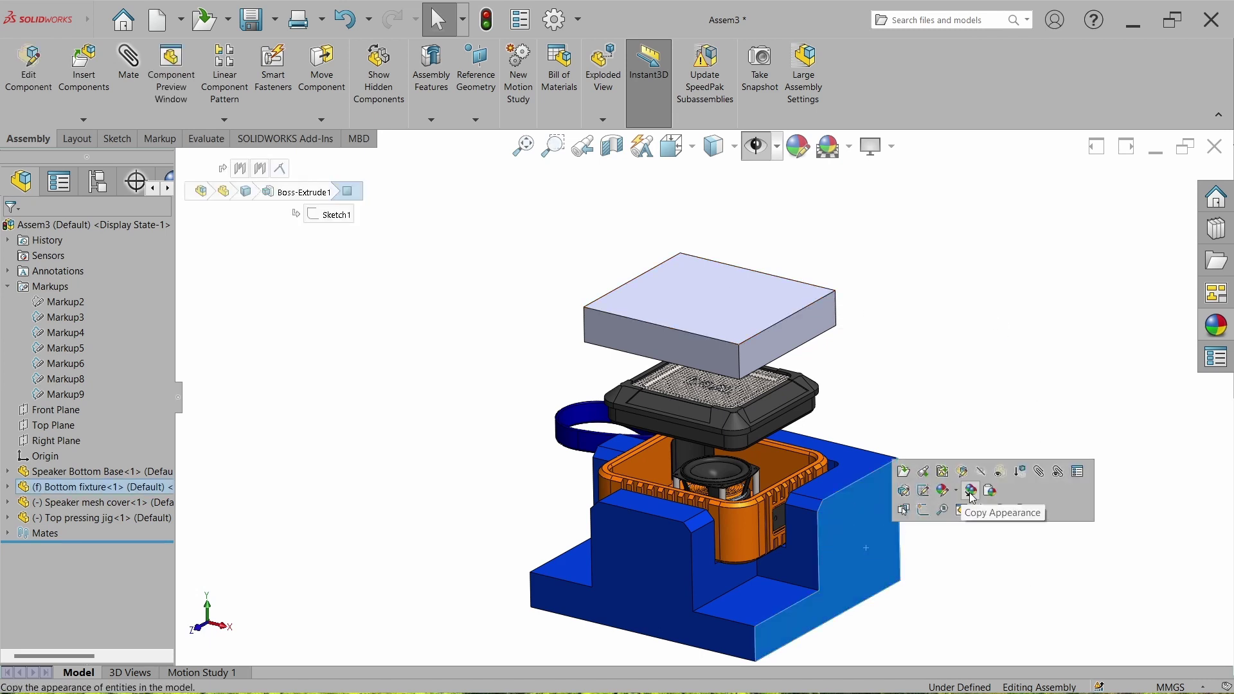
{"action": "left_click", "coordinate": [972, 496]}
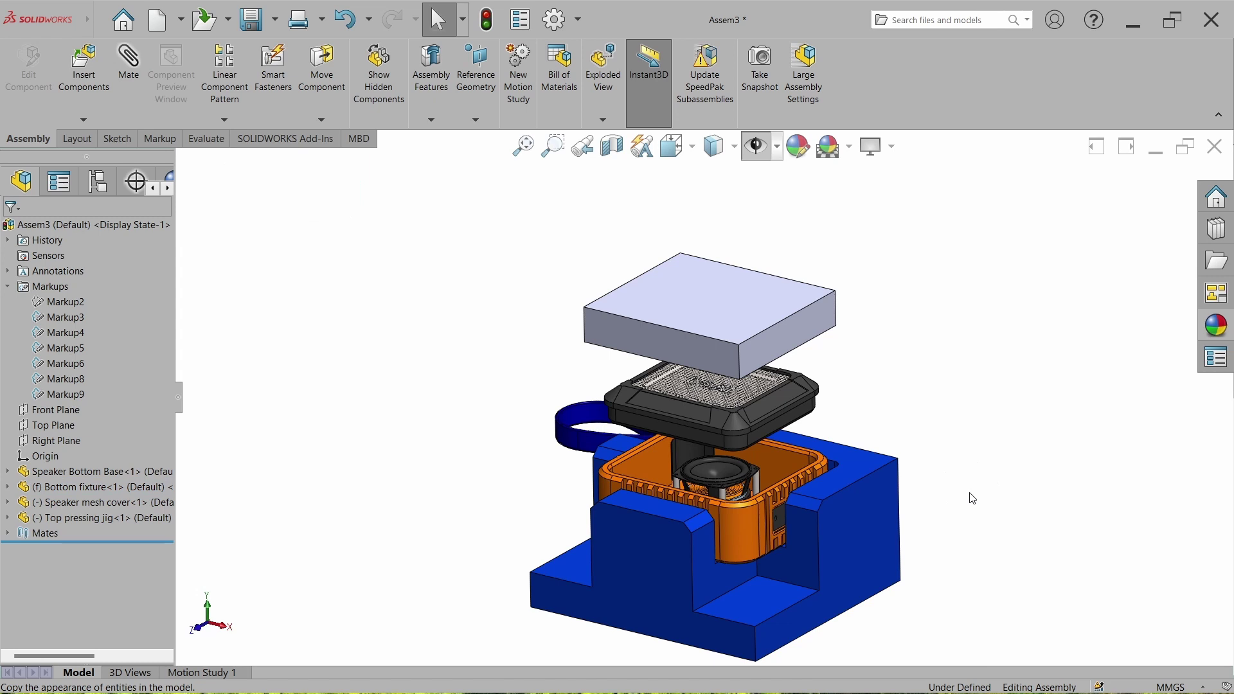
{"action": "left_click", "coordinate": [748, 290]}
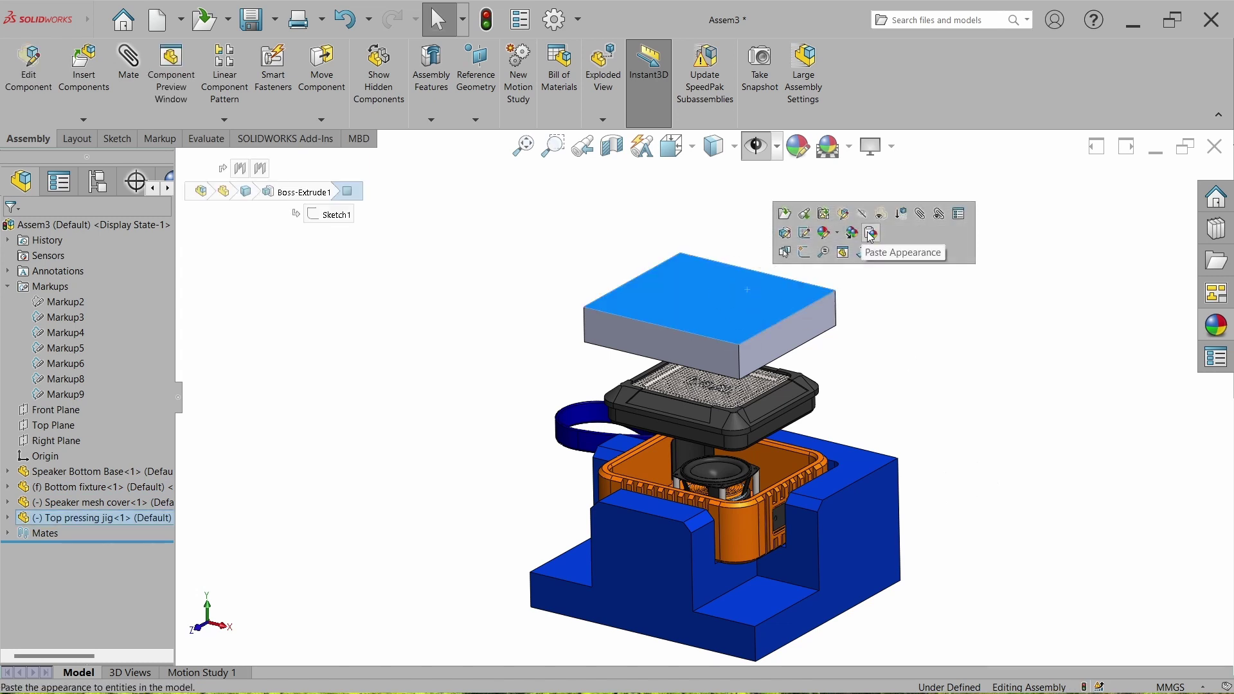
{"action": "left_click", "coordinate": [871, 235]}
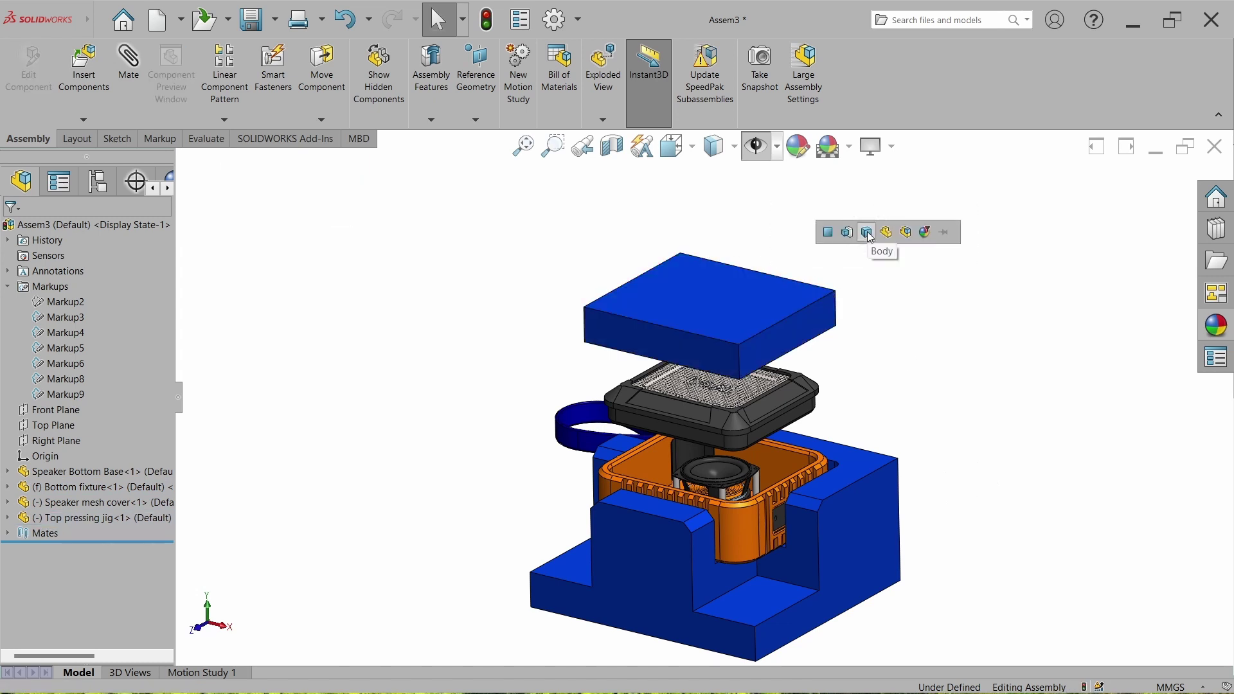
{"action": "left_click", "coordinate": [831, 234]}
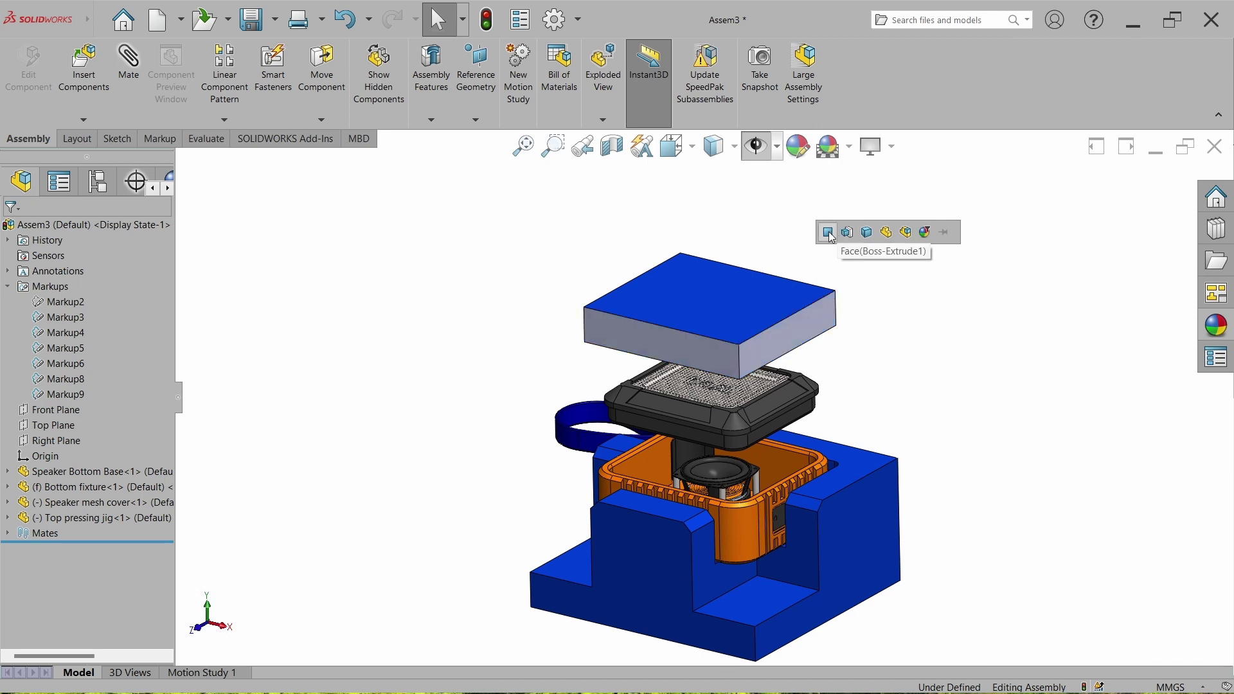
{"action": "left_click", "coordinate": [849, 234]}
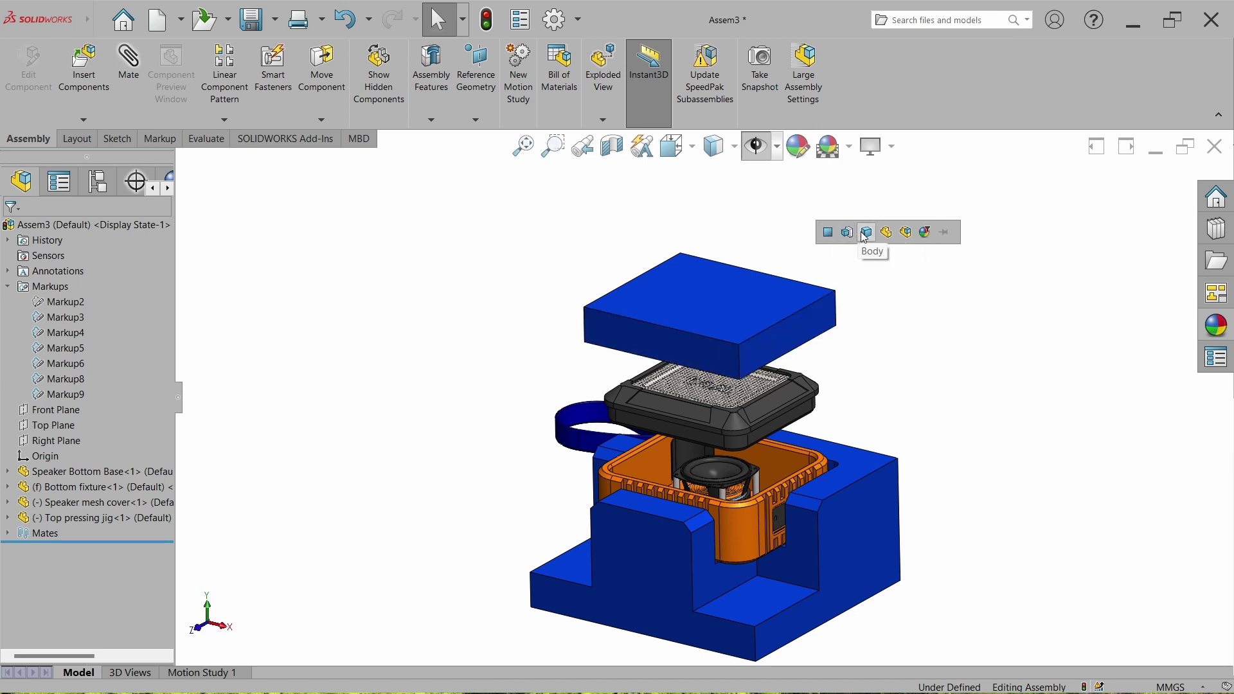